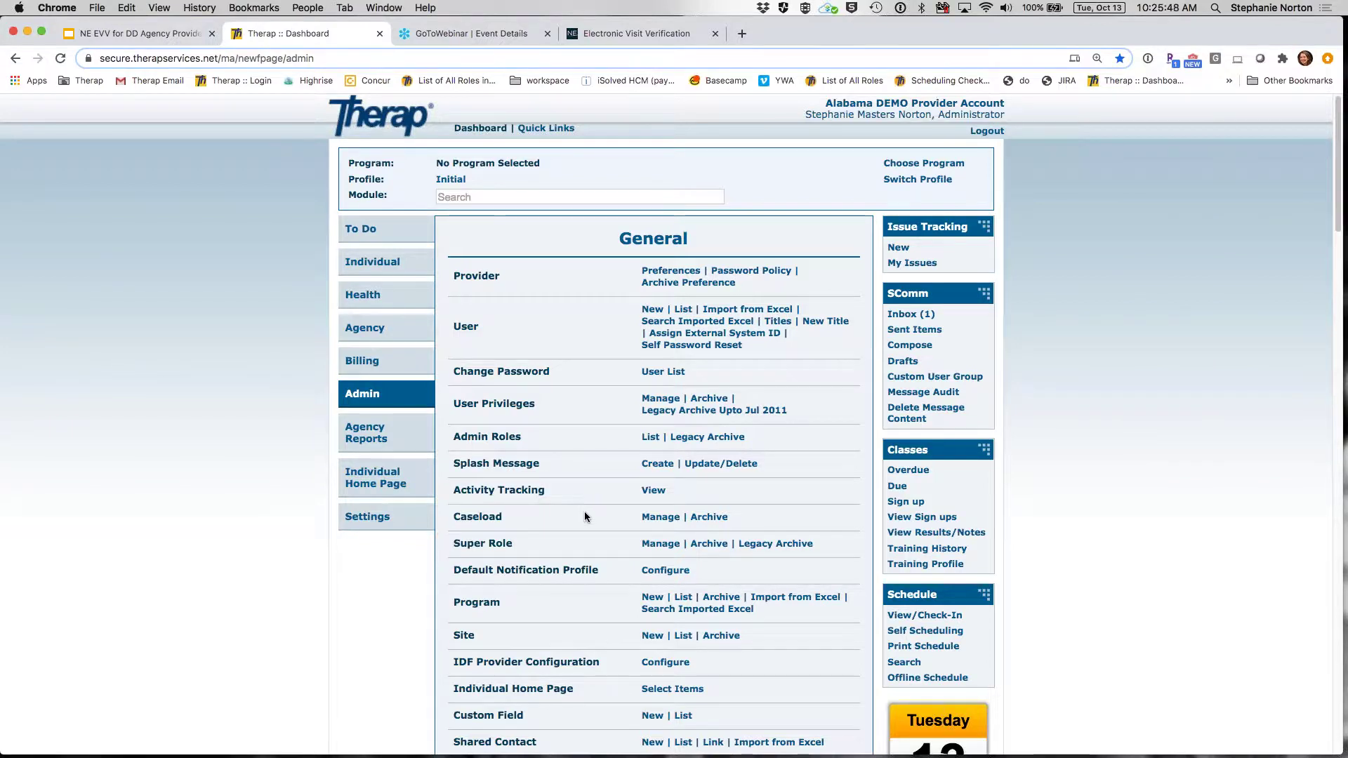
# - Review the Schedule/EVV provider preferences in the Admin area, and return to the dashboard
pyautogui.scroll(-20, 592, 556)
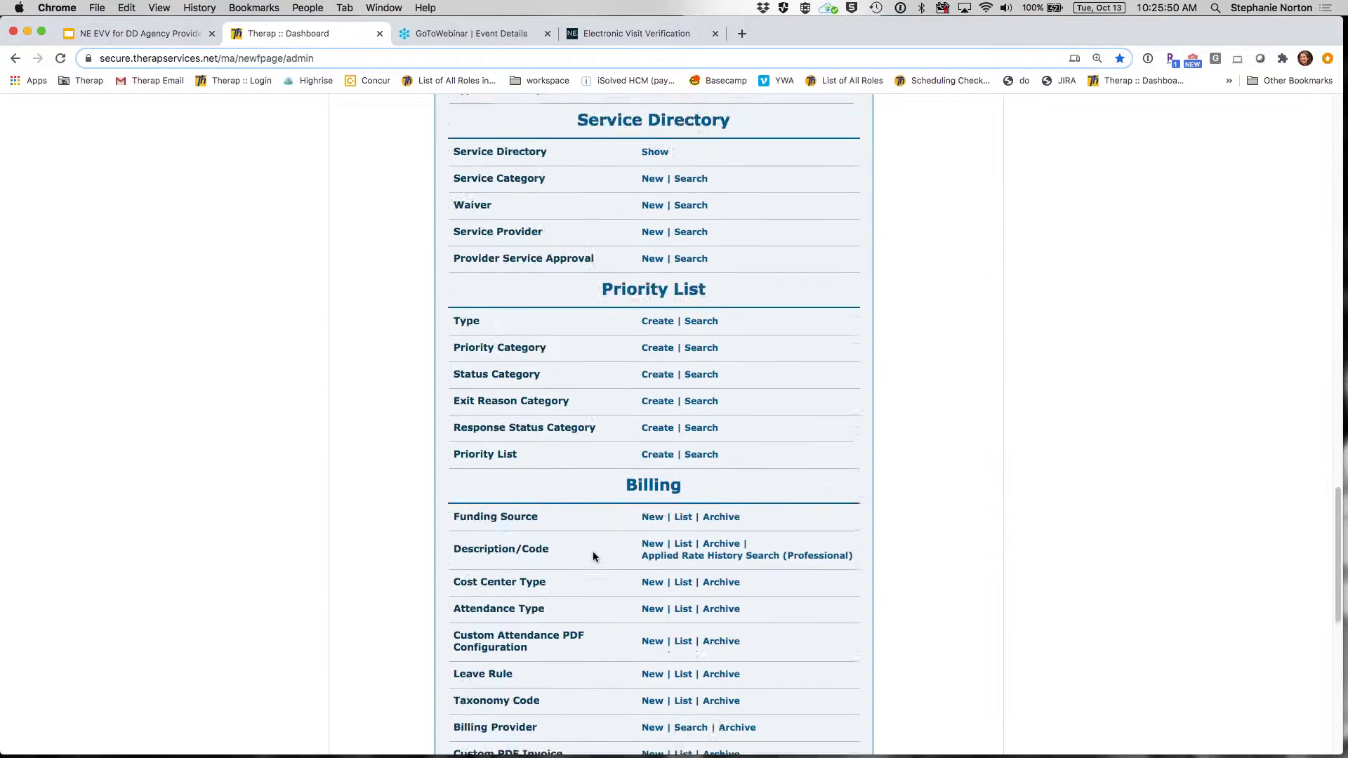
pyautogui.scroll(-9, 593, 550)
pyautogui.click(661, 522)
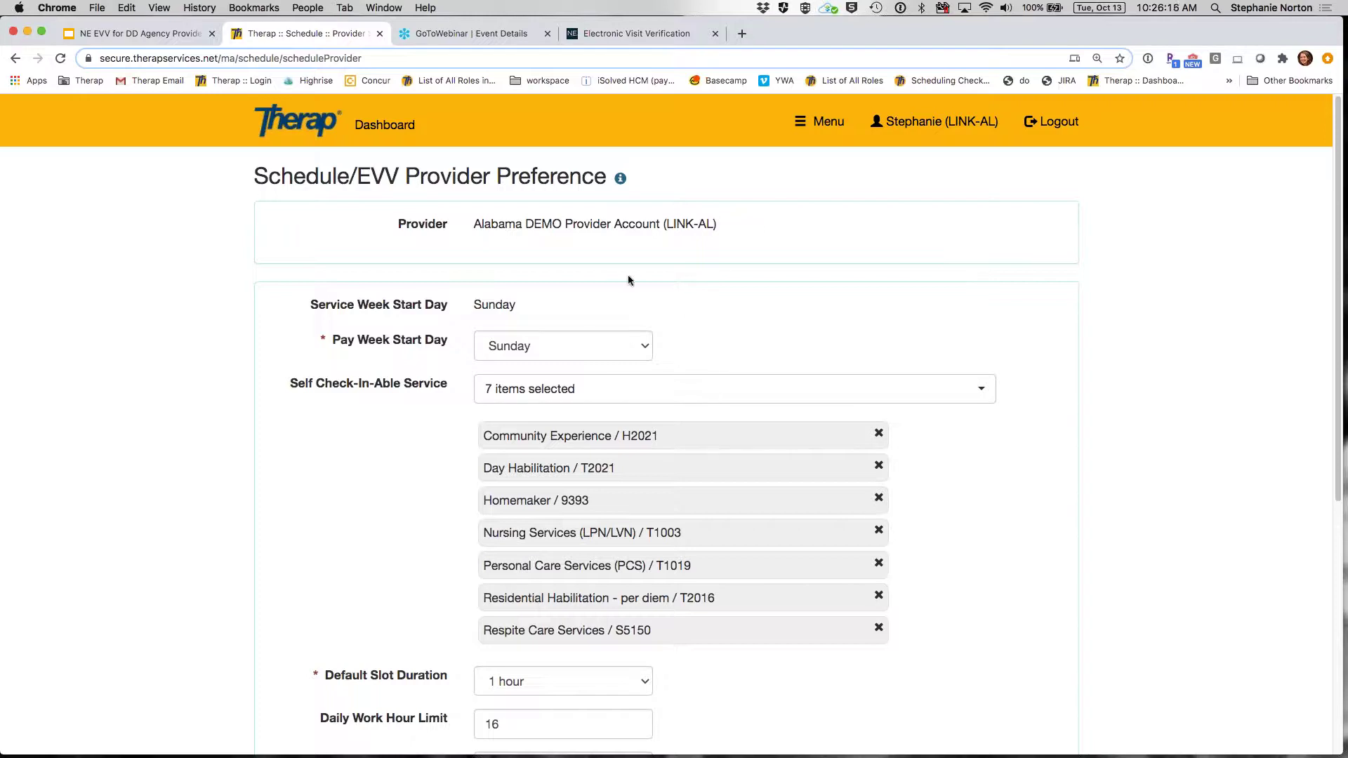
pyautogui.click(373, 137)
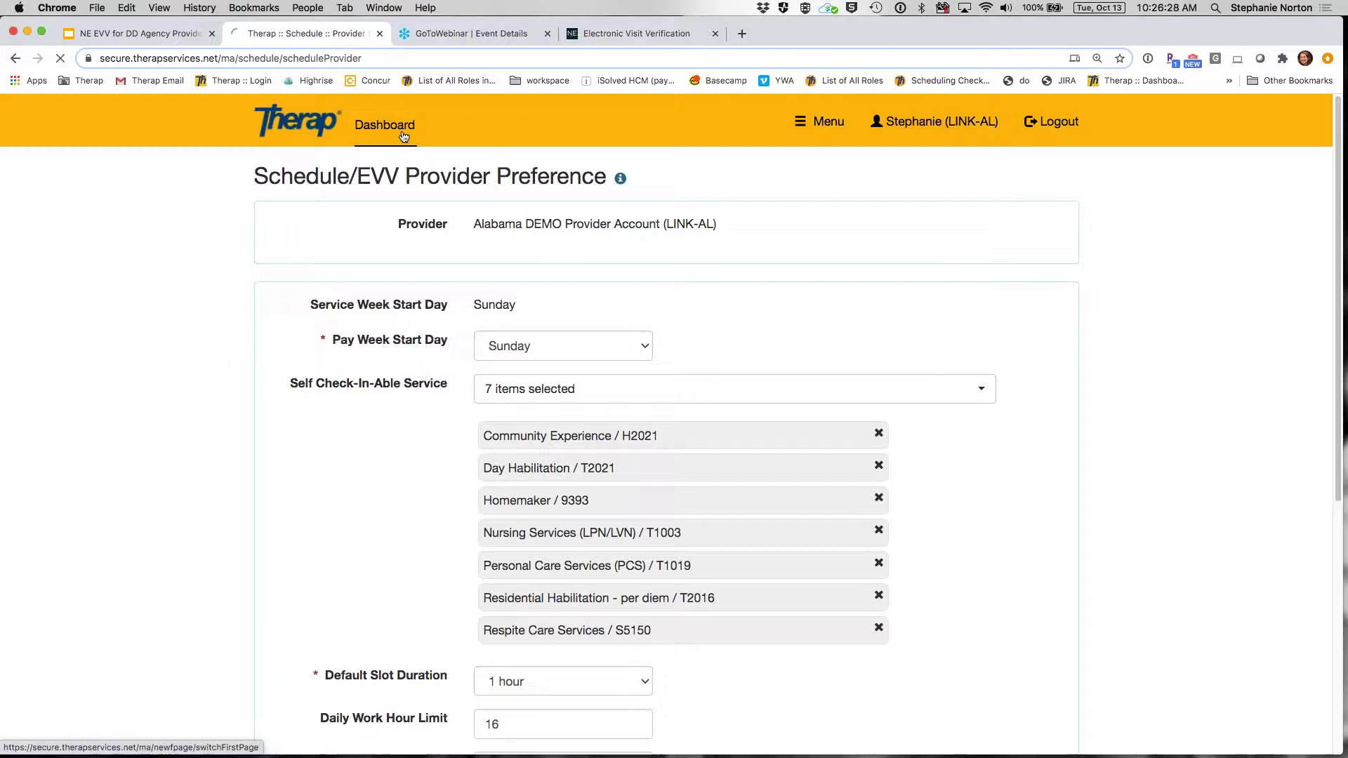
pyautogui.click(404, 137)
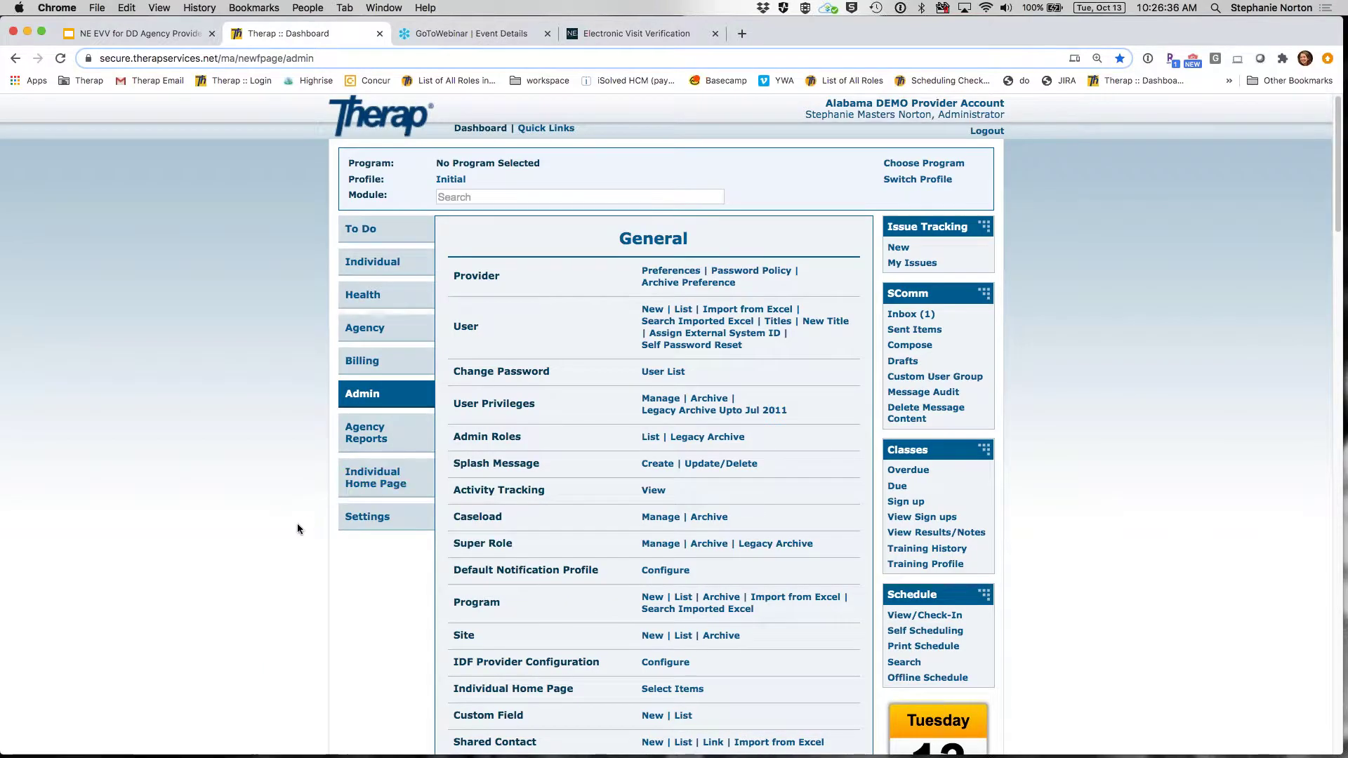
# - Start creating or editing a schedule from the Agency area's Scheduling section
pyautogui.scroll(-1, 300, 529)
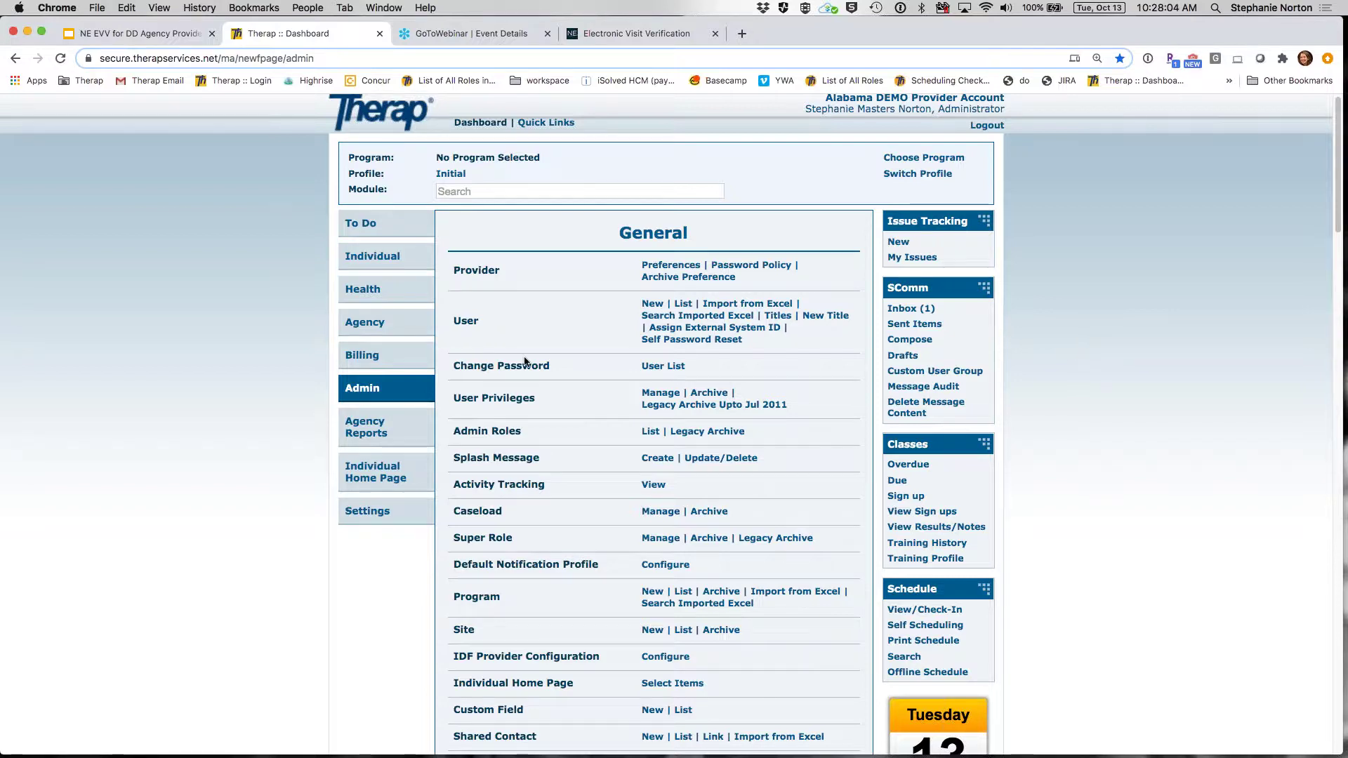
pyautogui.click(382, 326)
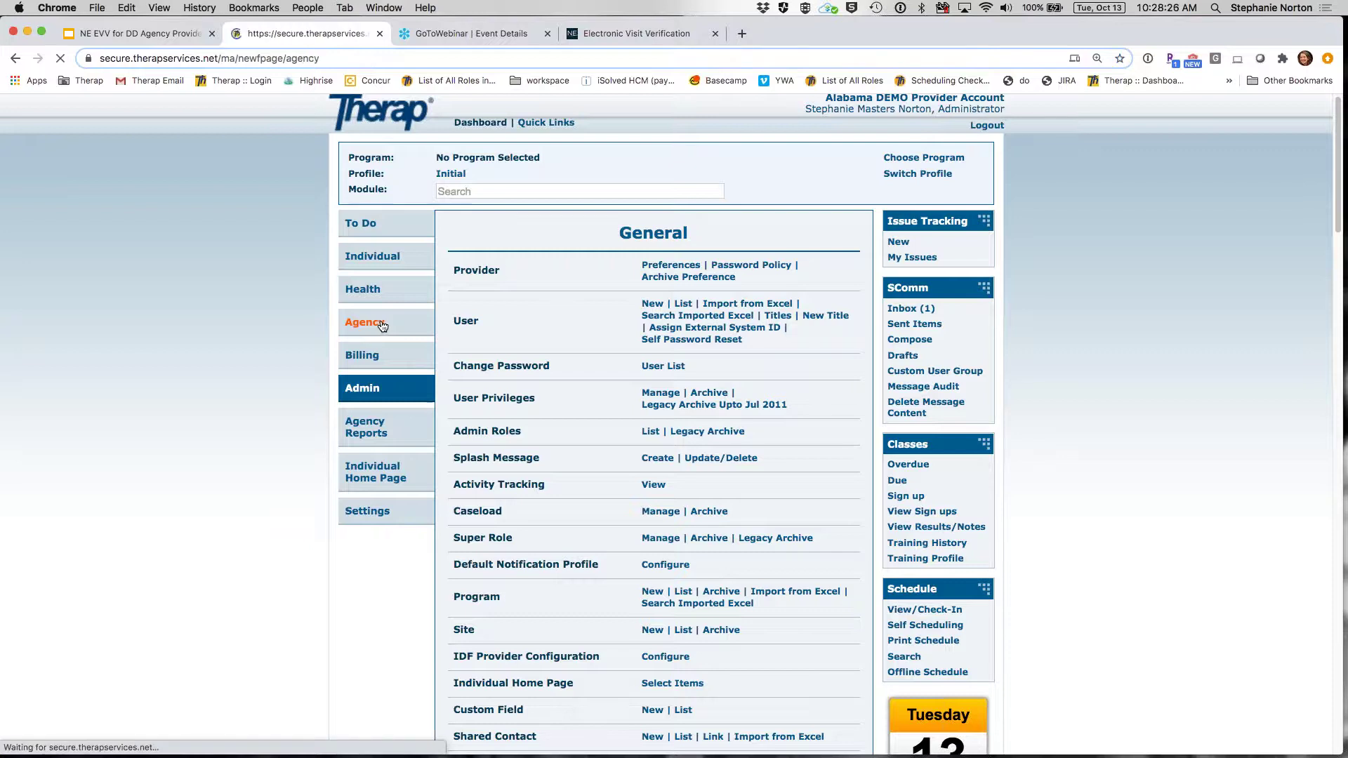
pyautogui.scroll(-7, 422, 365)
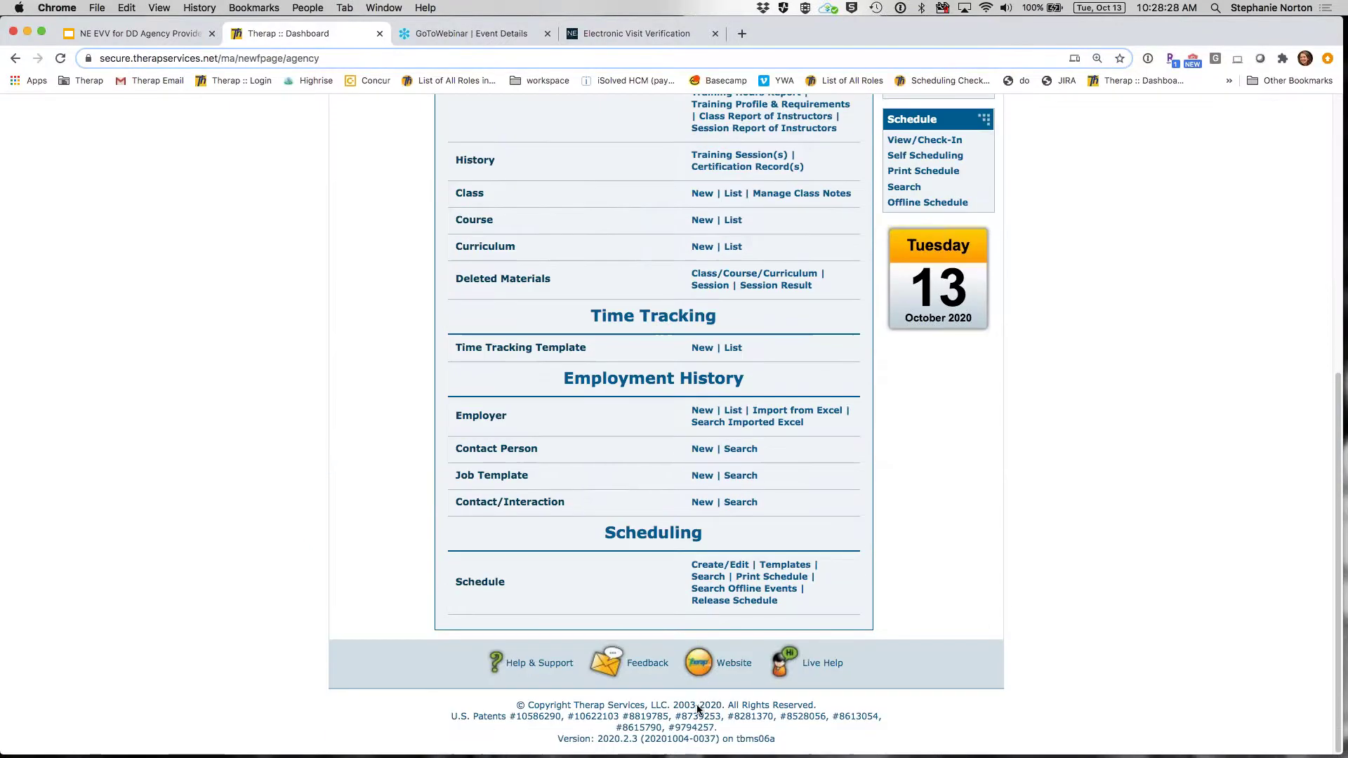
pyautogui.click(731, 570)
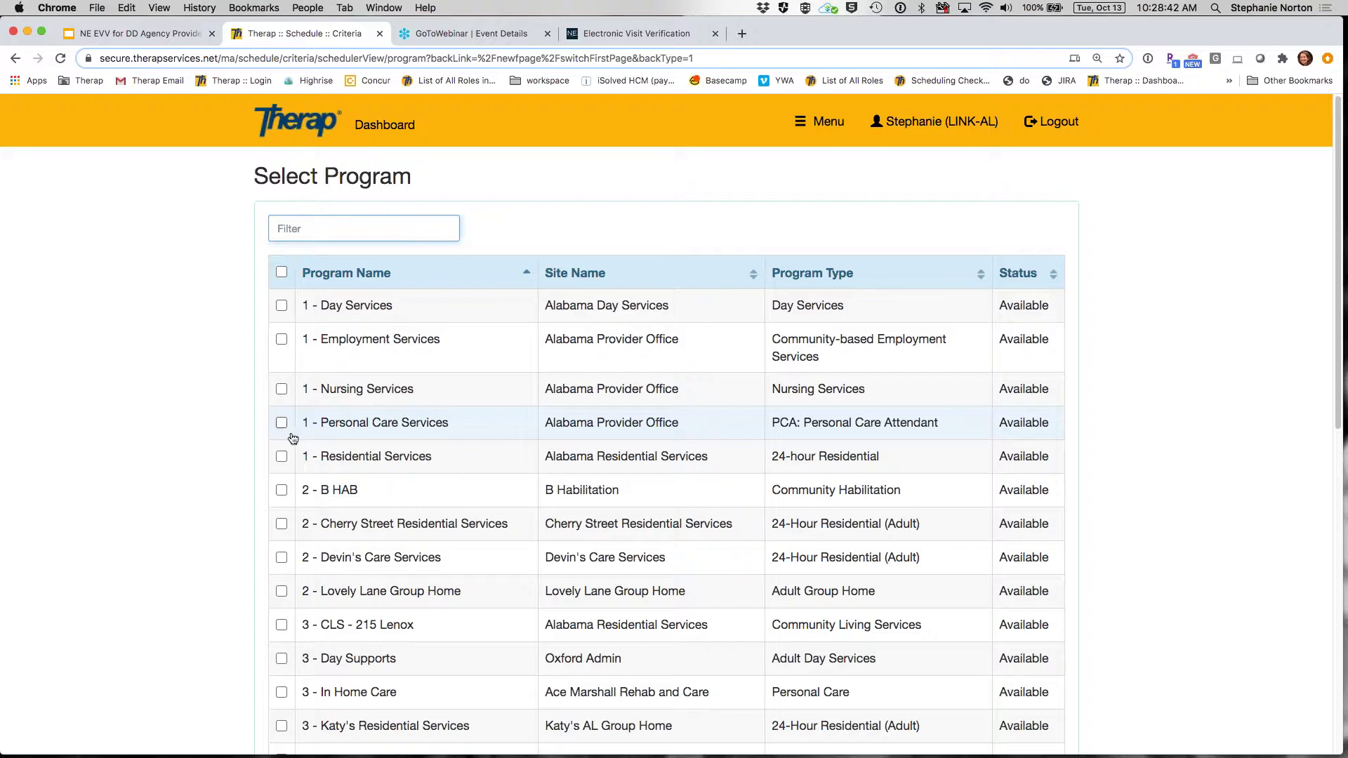
# - Select the 1 - Nursing Services and 1 - Personal Care Services programs, and include all of their listed individuals
pyautogui.click(282, 404)
pyautogui.click(281, 392)
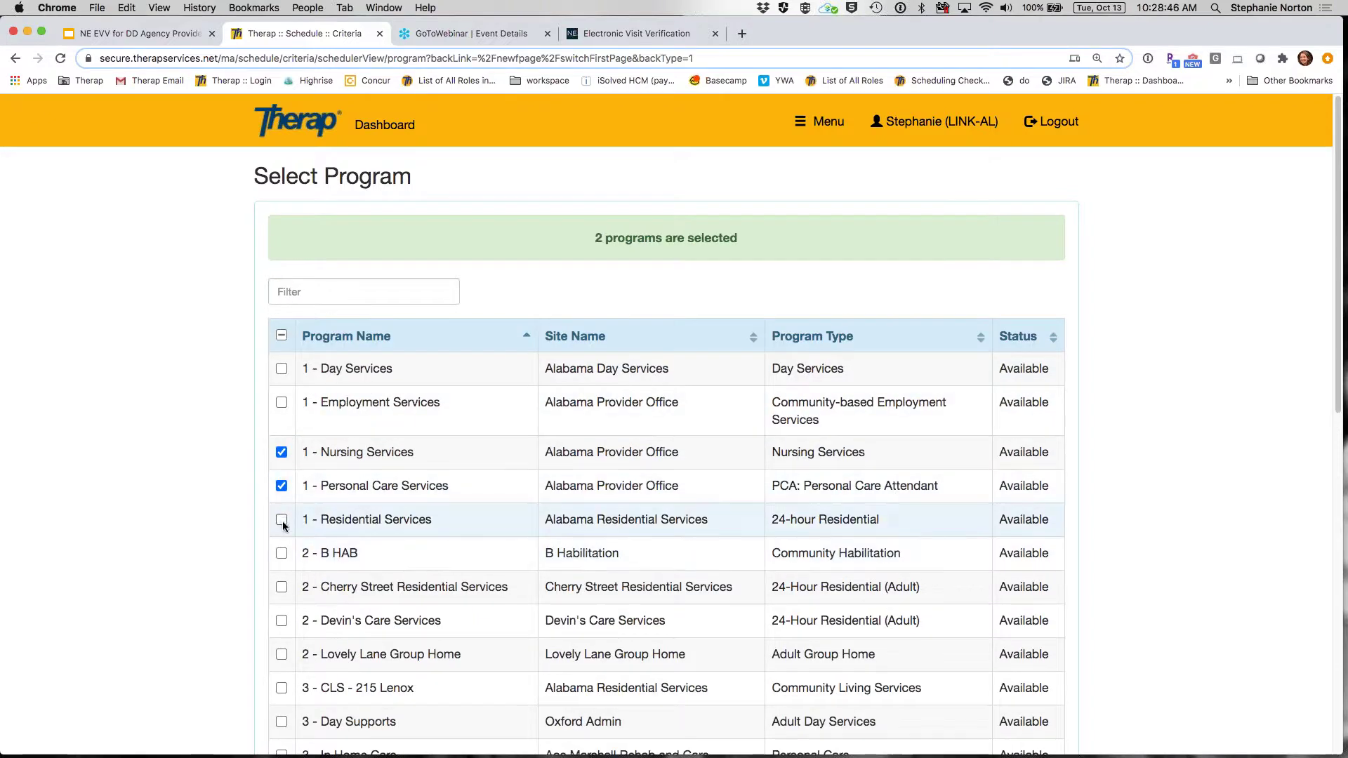
pyautogui.scroll(-10, 1091, 538)
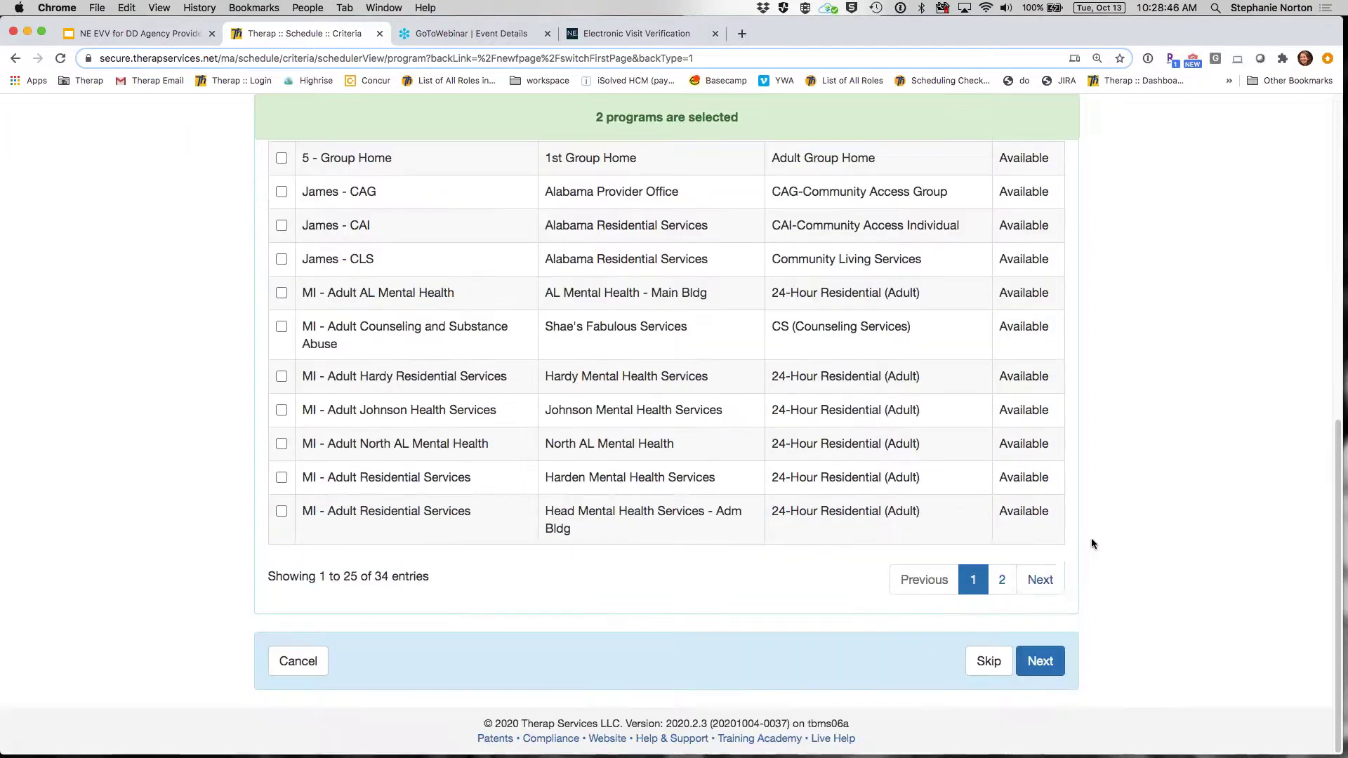
pyautogui.click(1062, 673)
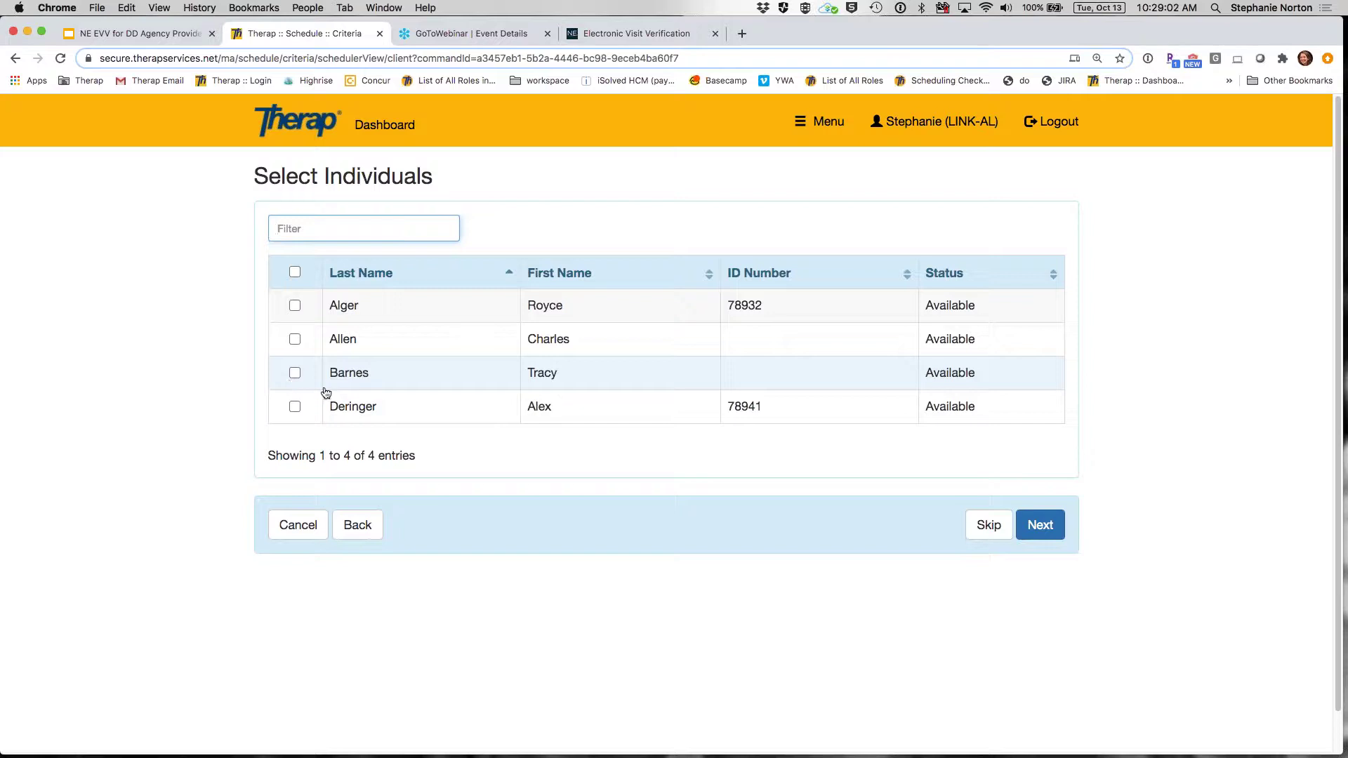
pyautogui.click(293, 273)
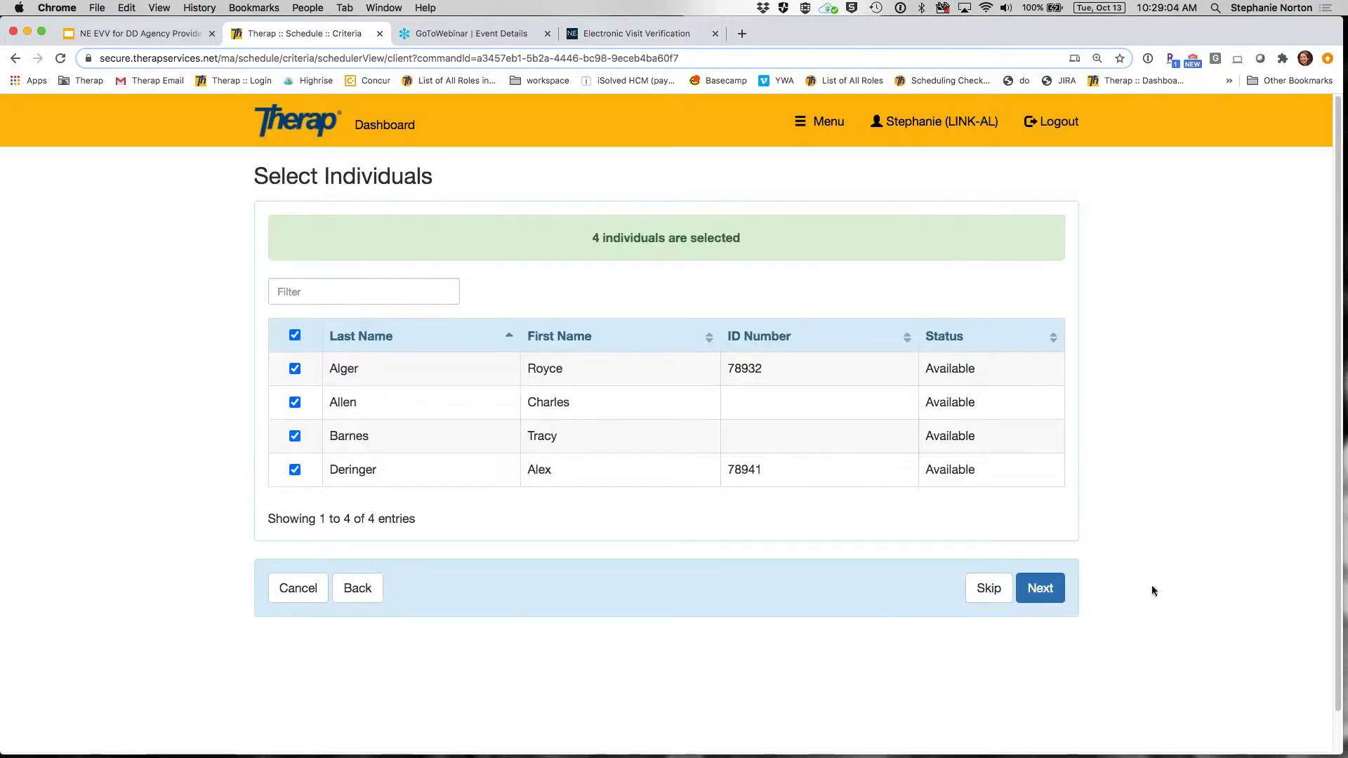
pyautogui.click(1052, 598)
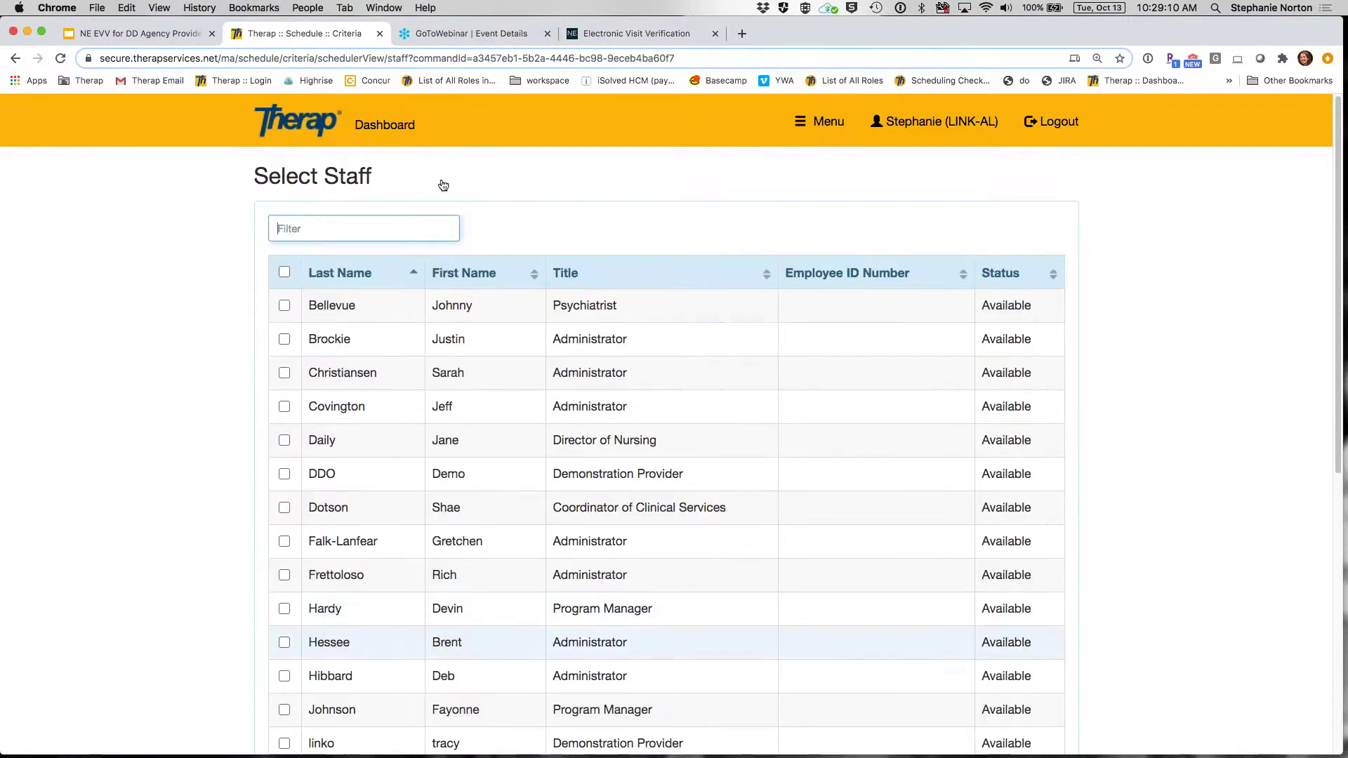
# - Include all listed staff in the schedule criteria and continue to the schedule
pyautogui.scroll(-1, 626, 498)
pyautogui.scroll(-6, 627, 498)
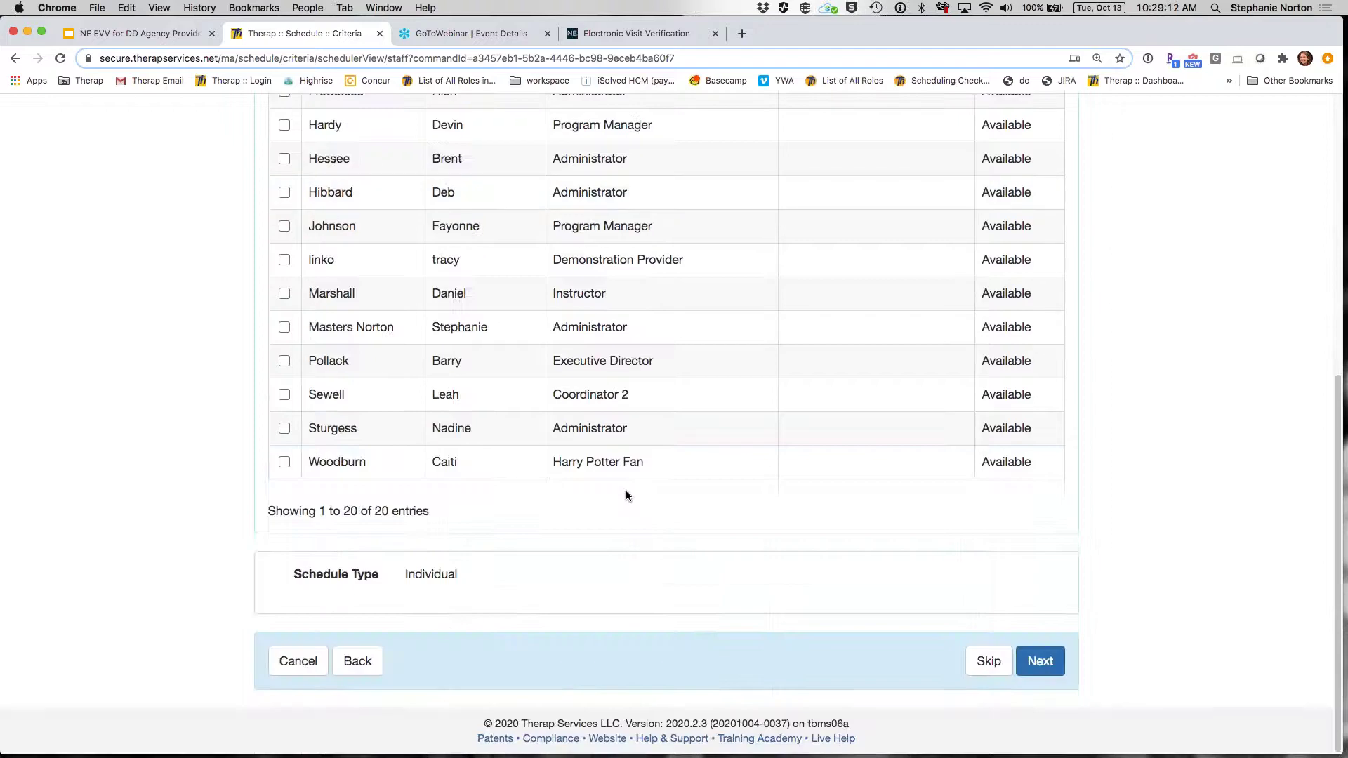
pyautogui.scroll(7, 637, 491)
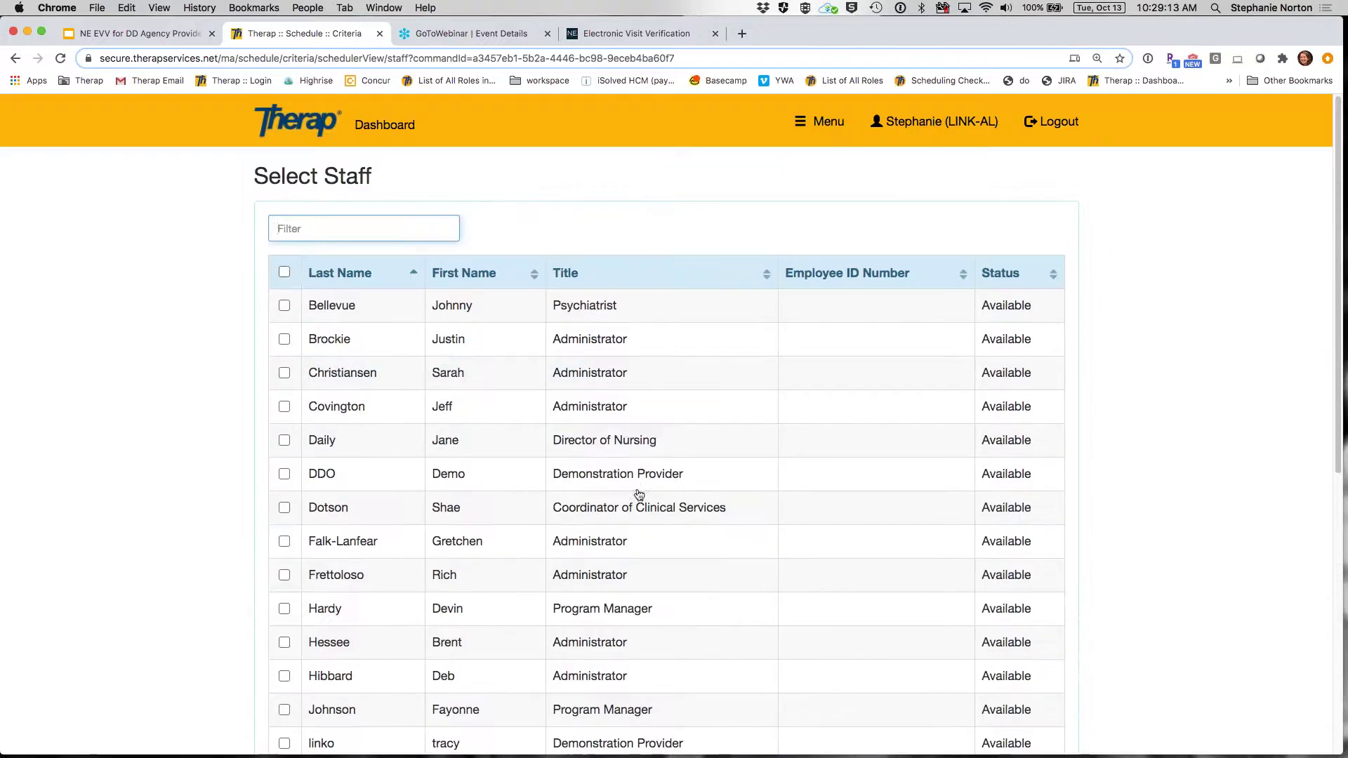
pyautogui.click(285, 274)
pyautogui.scroll(-7, 848, 488)
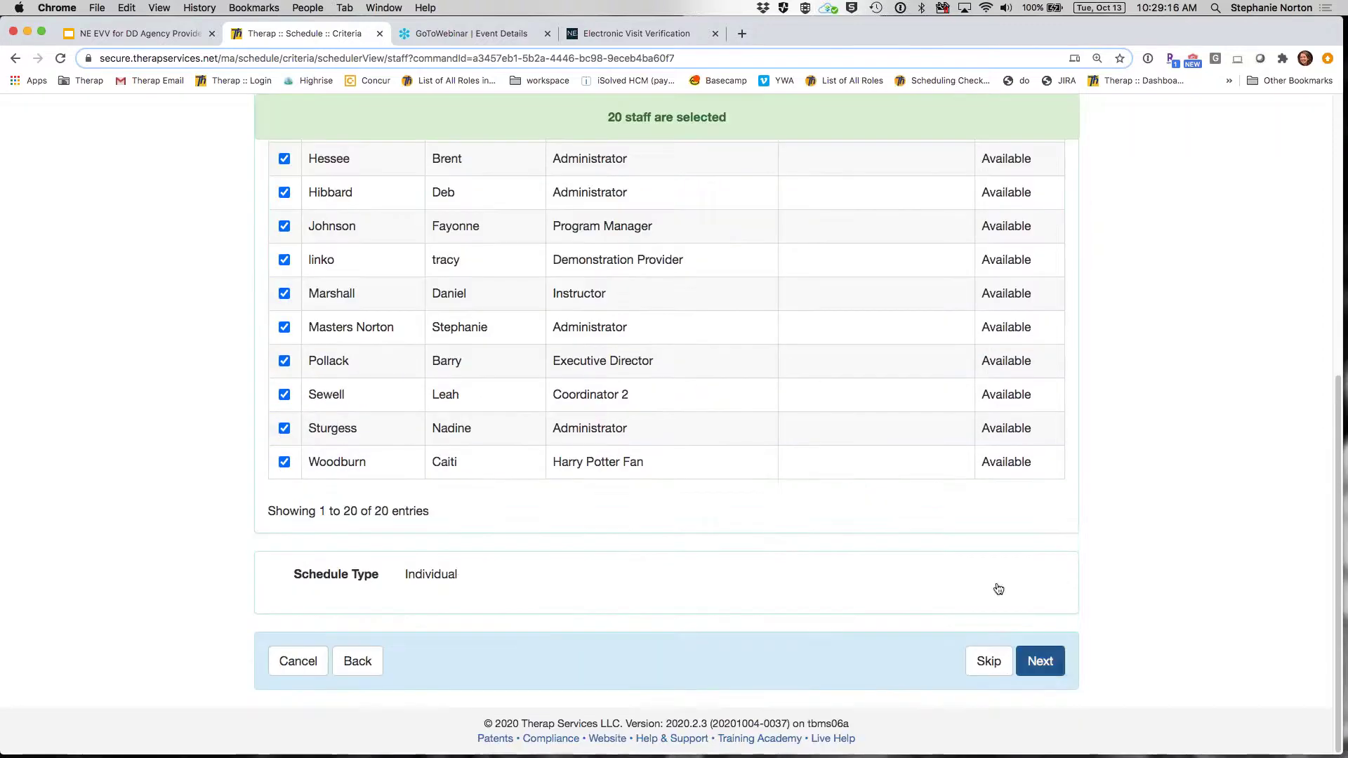
pyautogui.click(1063, 667)
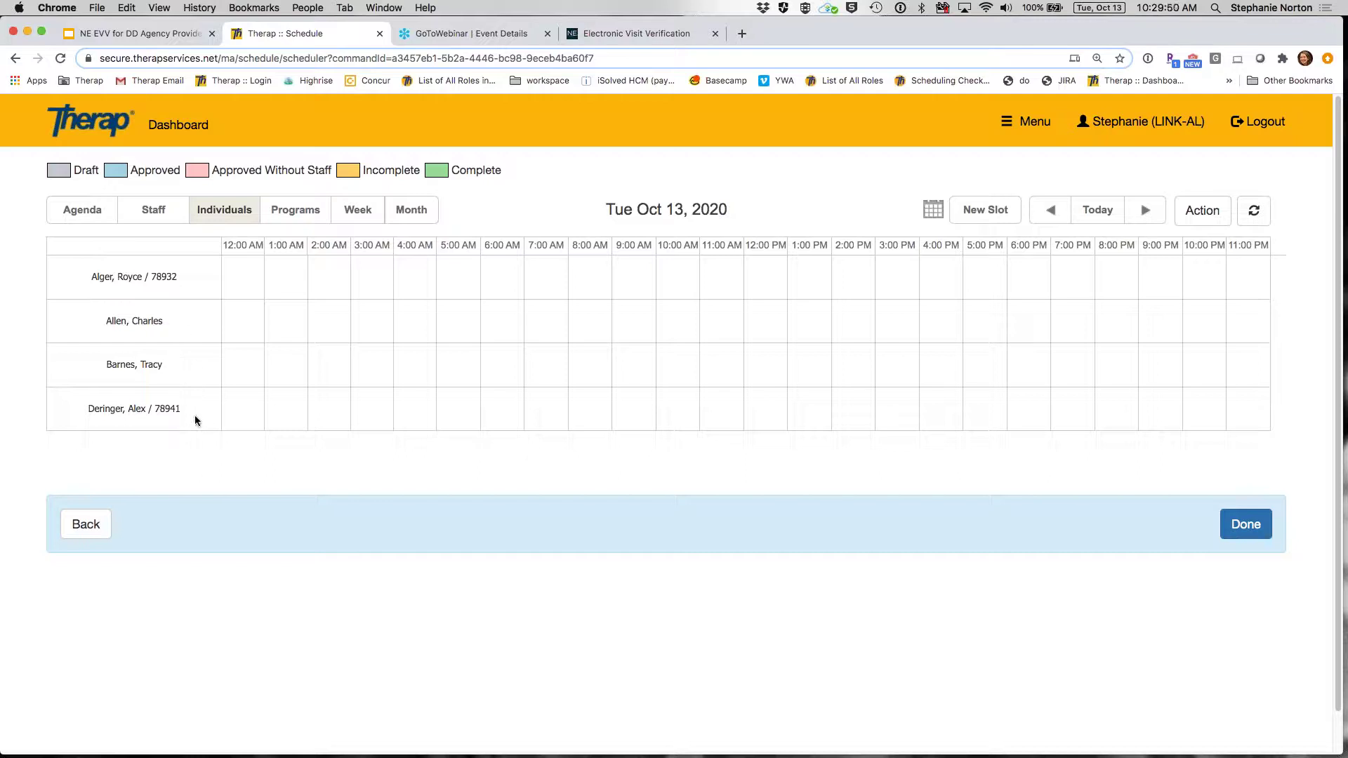
# - Review the schedule by staff, by individuals and by week
pyautogui.click(159, 219)
pyautogui.scroll(-3, 246, 309)
pyautogui.scroll(-5, 245, 314)
pyautogui.scroll(8, 241, 330)
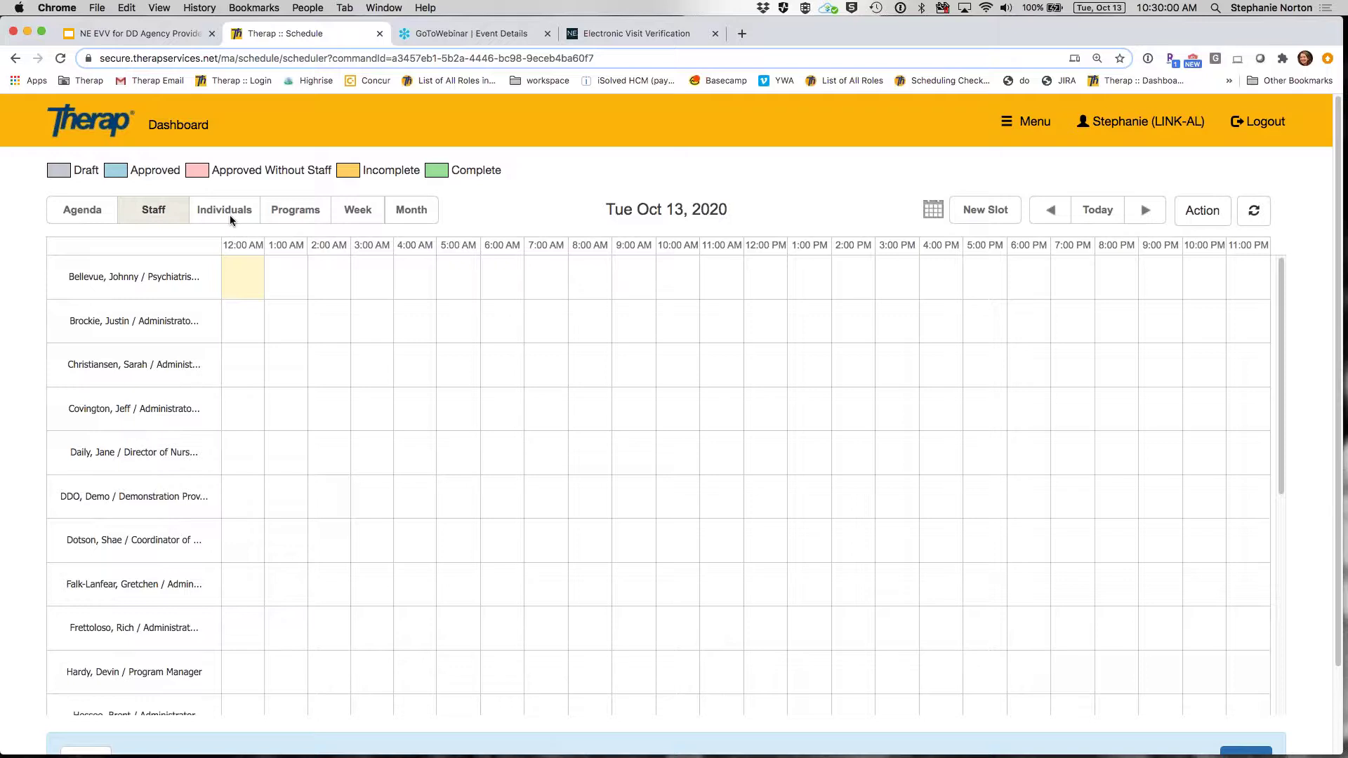
pyautogui.click(229, 215)
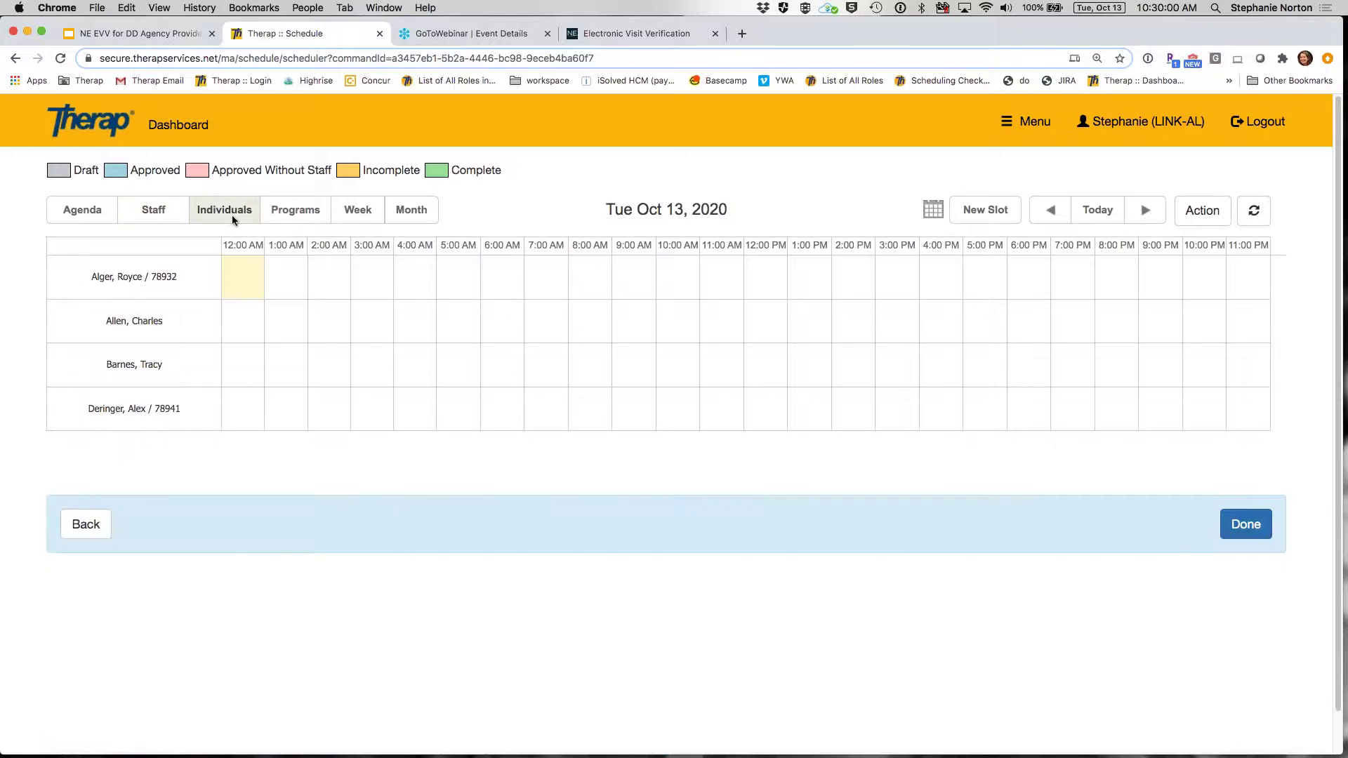
pyautogui.click(355, 212)
pyautogui.scroll(-5, 573, 415)
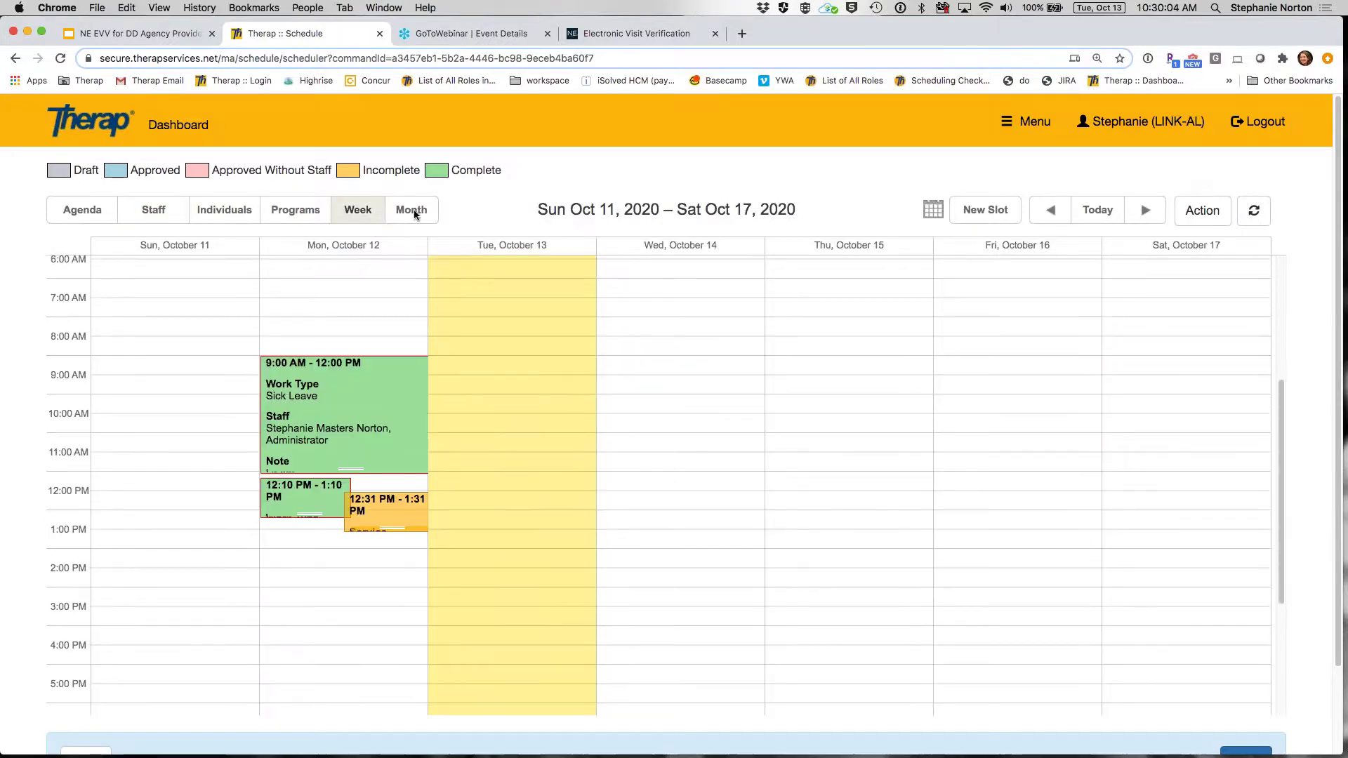
# - Show the schedule by month and open the 1:37 PM - 2:37 PM slot on October 1, 2020
pyautogui.click(413, 212)
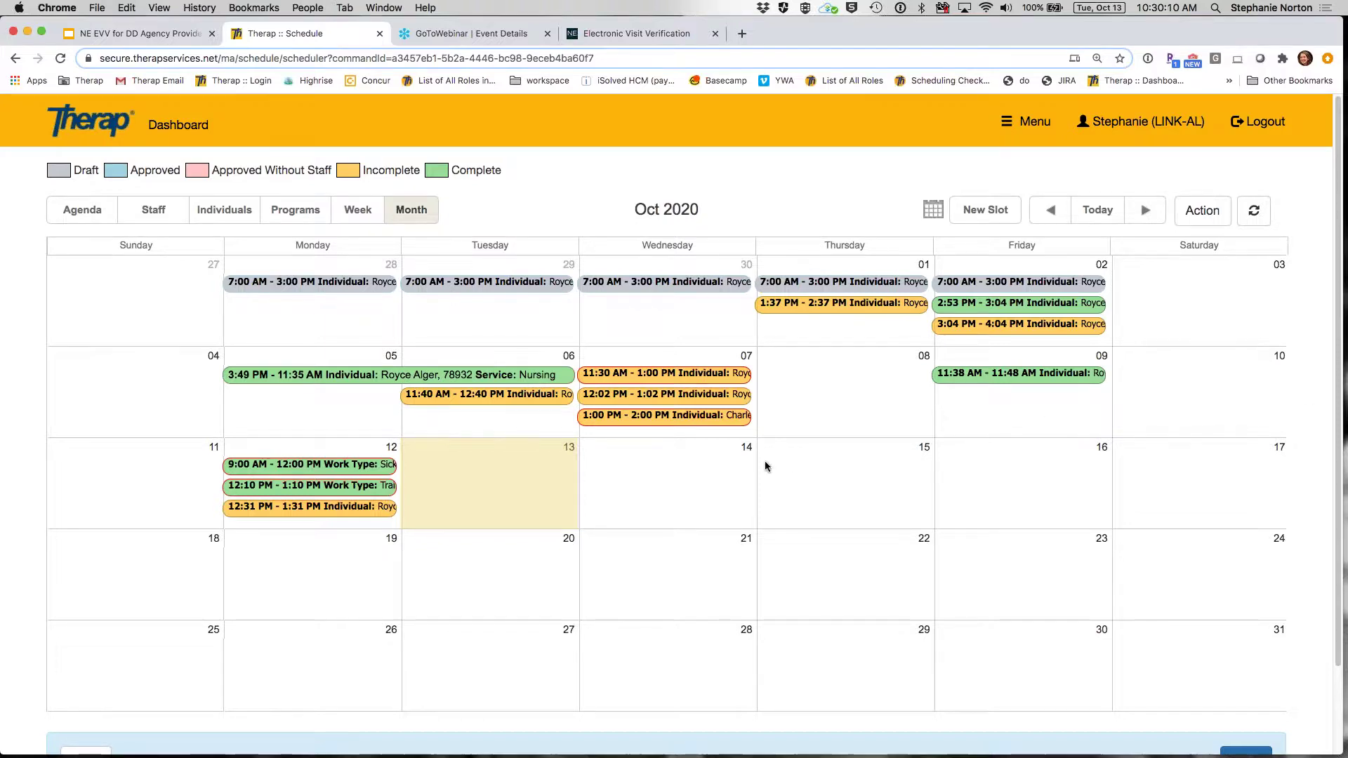
pyautogui.moveTo(834, 313)
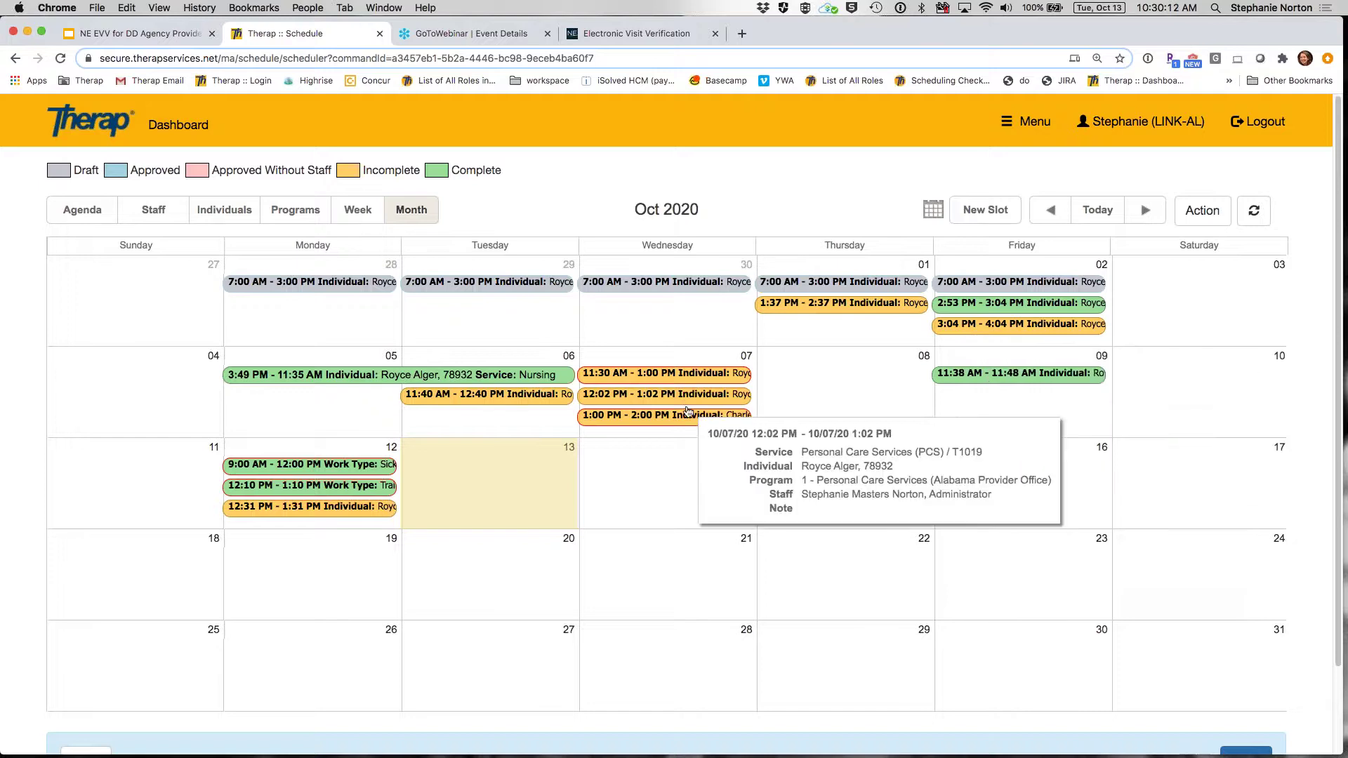
pyautogui.moveTo(688, 422)
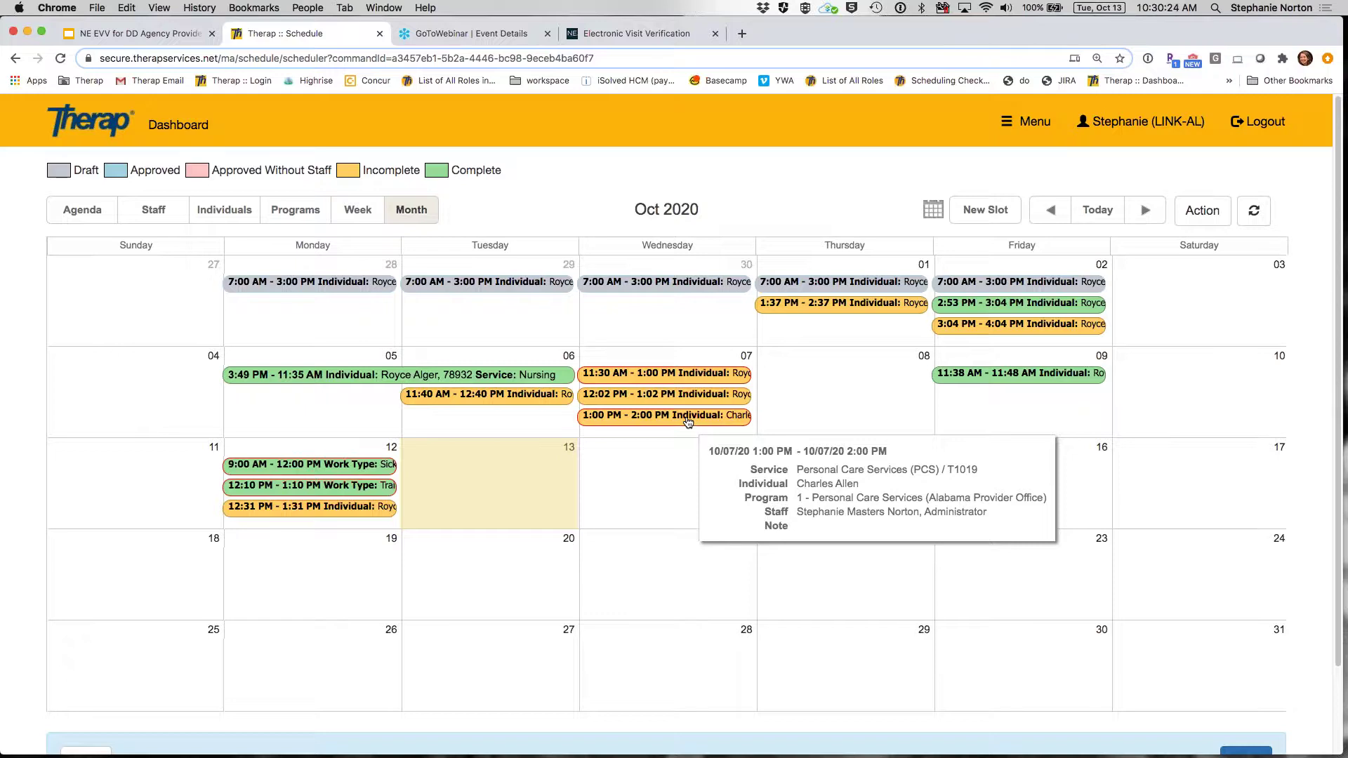
pyautogui.click(812, 307)
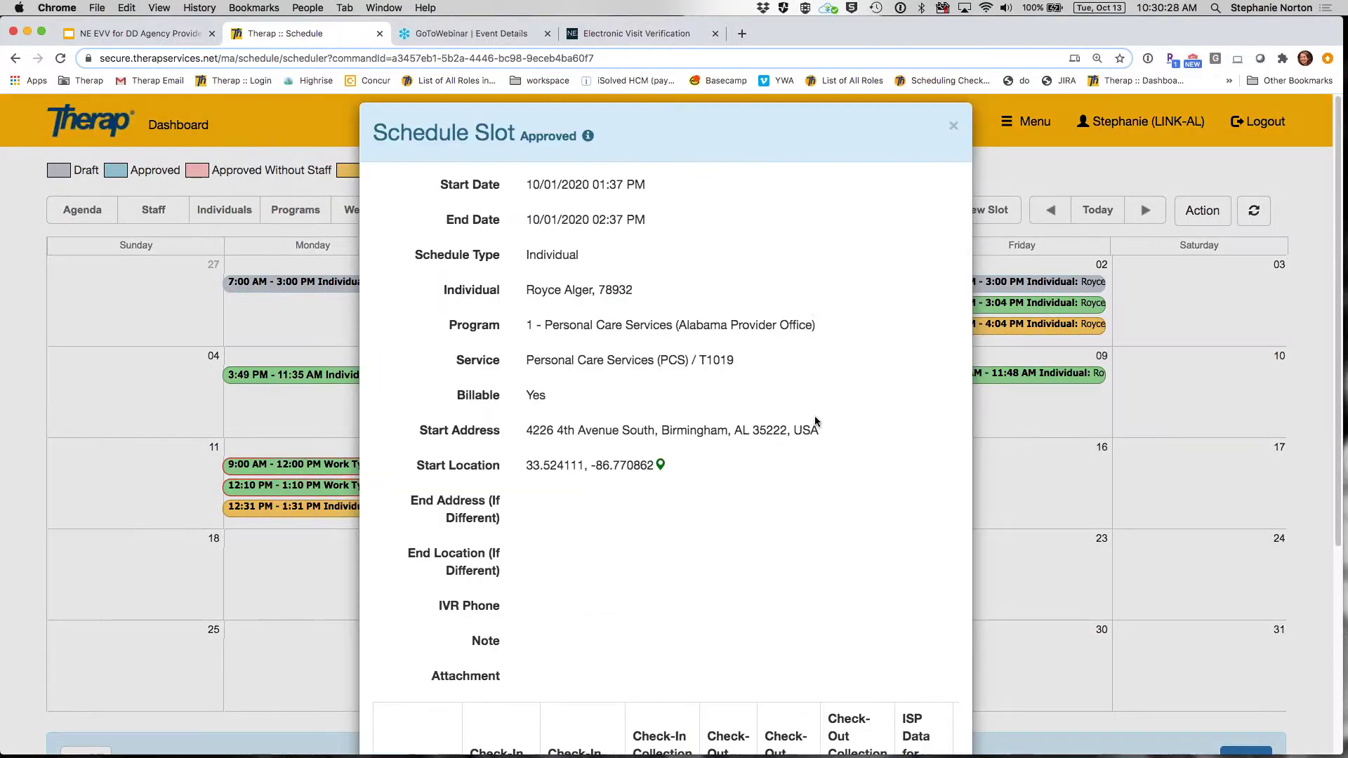
# - Examine the slot's check-in record and the staff comment about the missing check-out
pyautogui.scroll(-6, 814, 428)
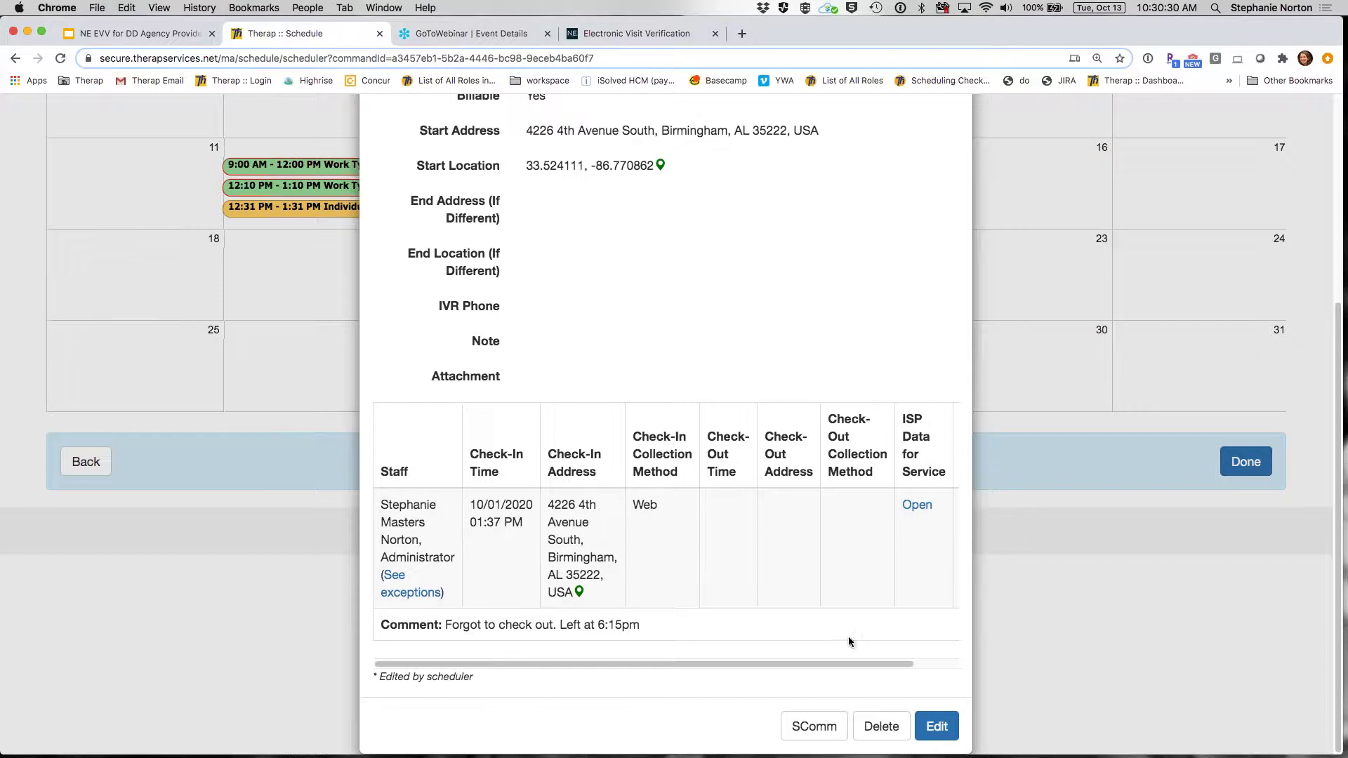
pyautogui.moveTo(383, 624); pyautogui.dragTo(642, 626)
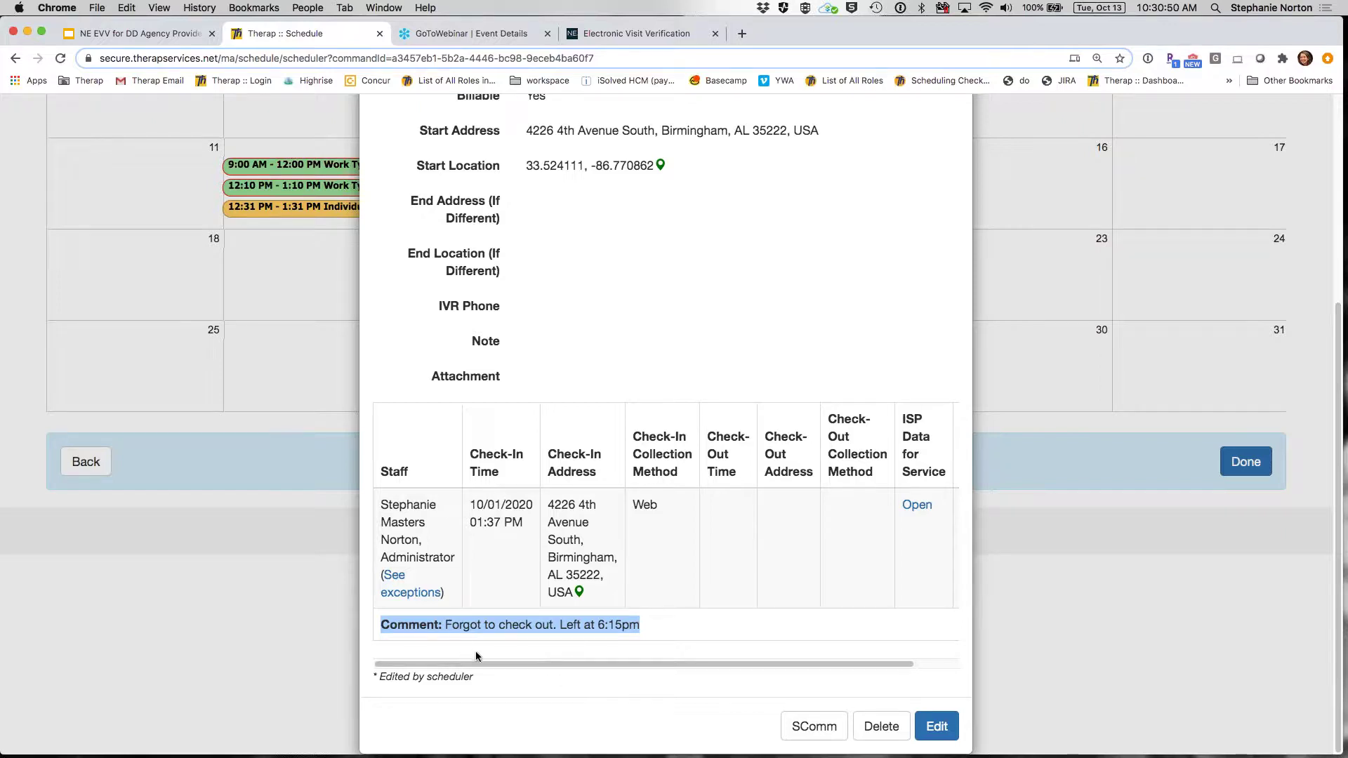
pyautogui.click(462, 632)
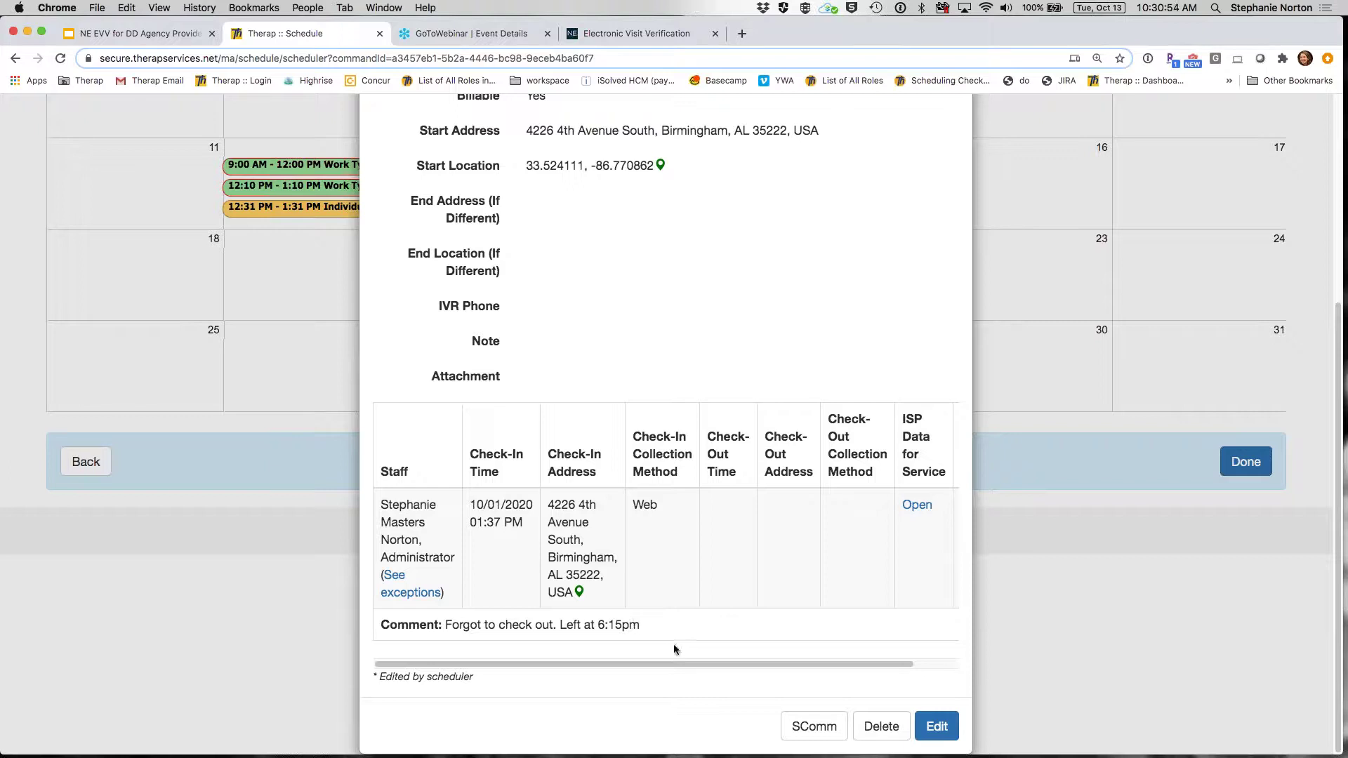
# - Edit the slot's staff check-in record, setting the updated check-out to 10/01/2020 06:15 PM
pyautogui.moveTo(743, 663); pyautogui.dragTo(871, 660)
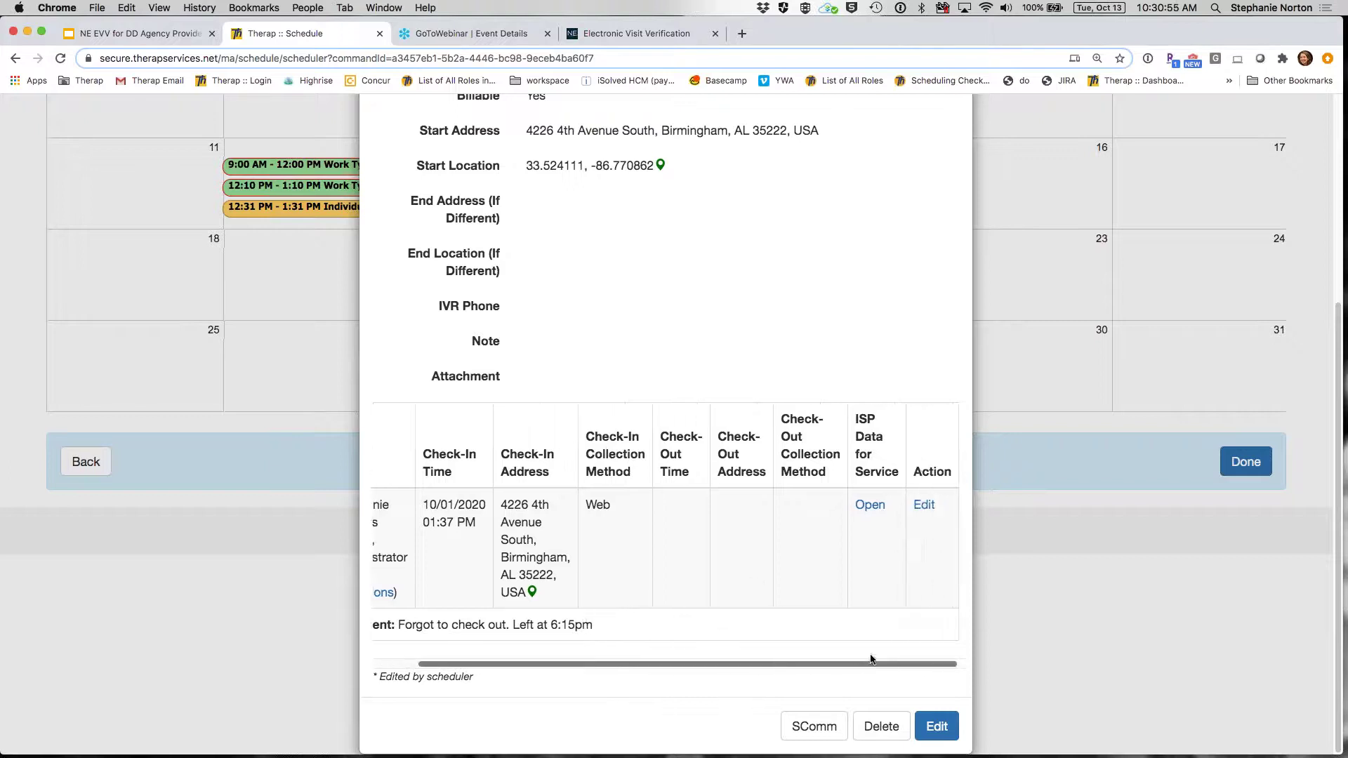
pyautogui.click(922, 506)
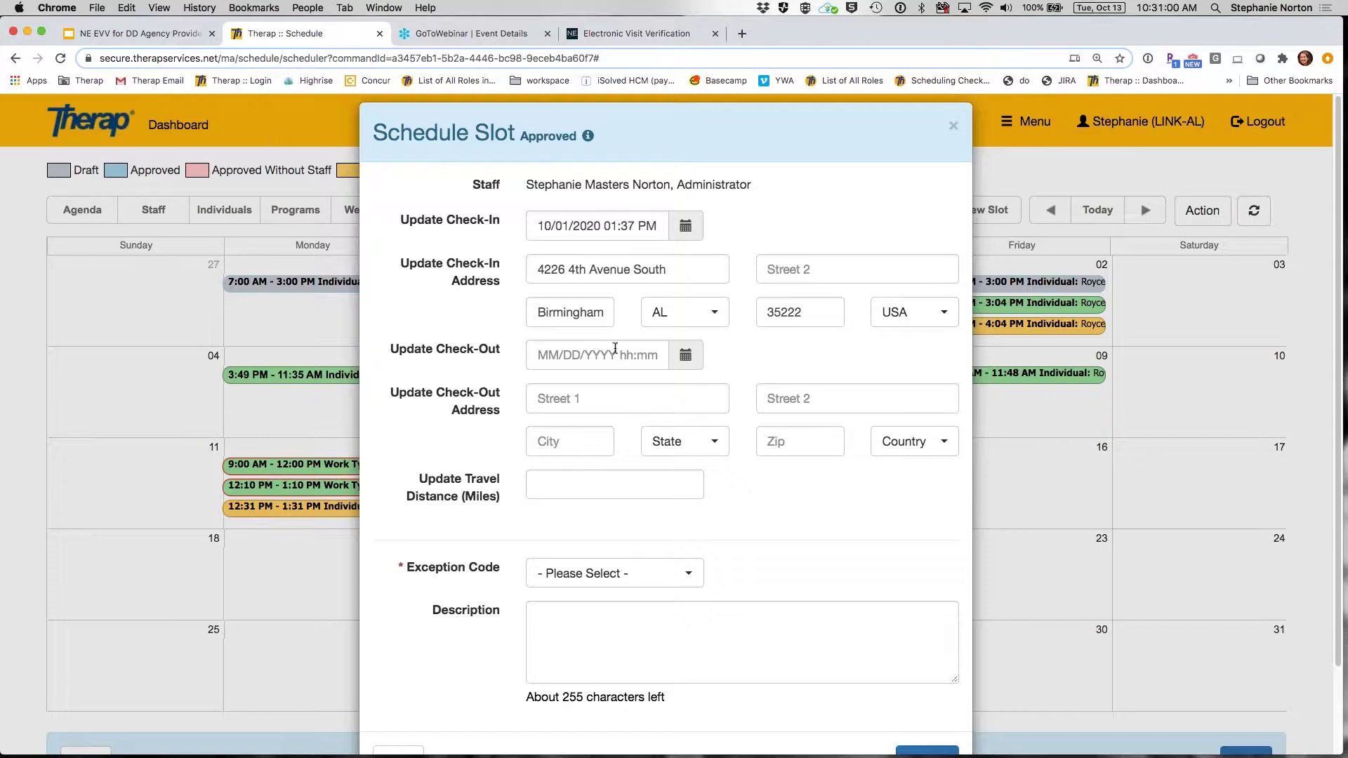
pyautogui.click(673, 359)
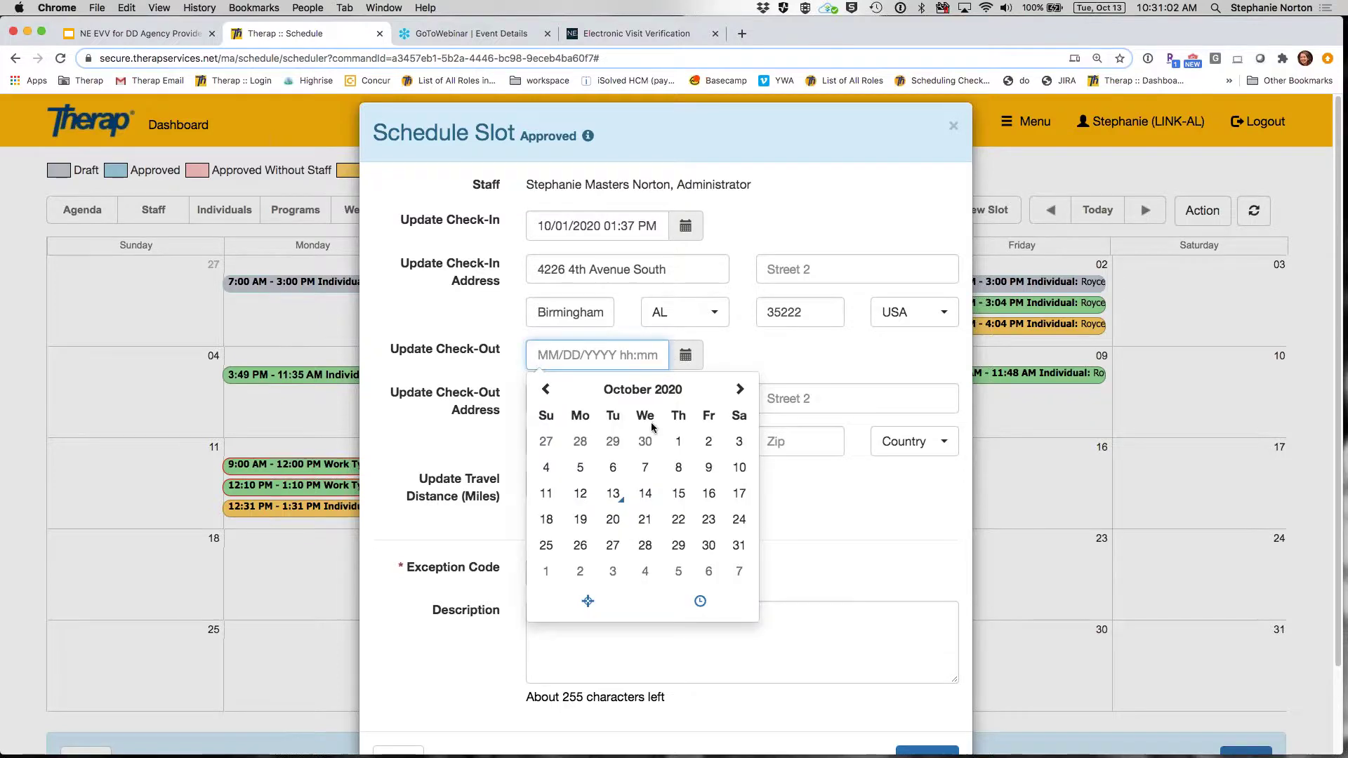
pyautogui.click(679, 442)
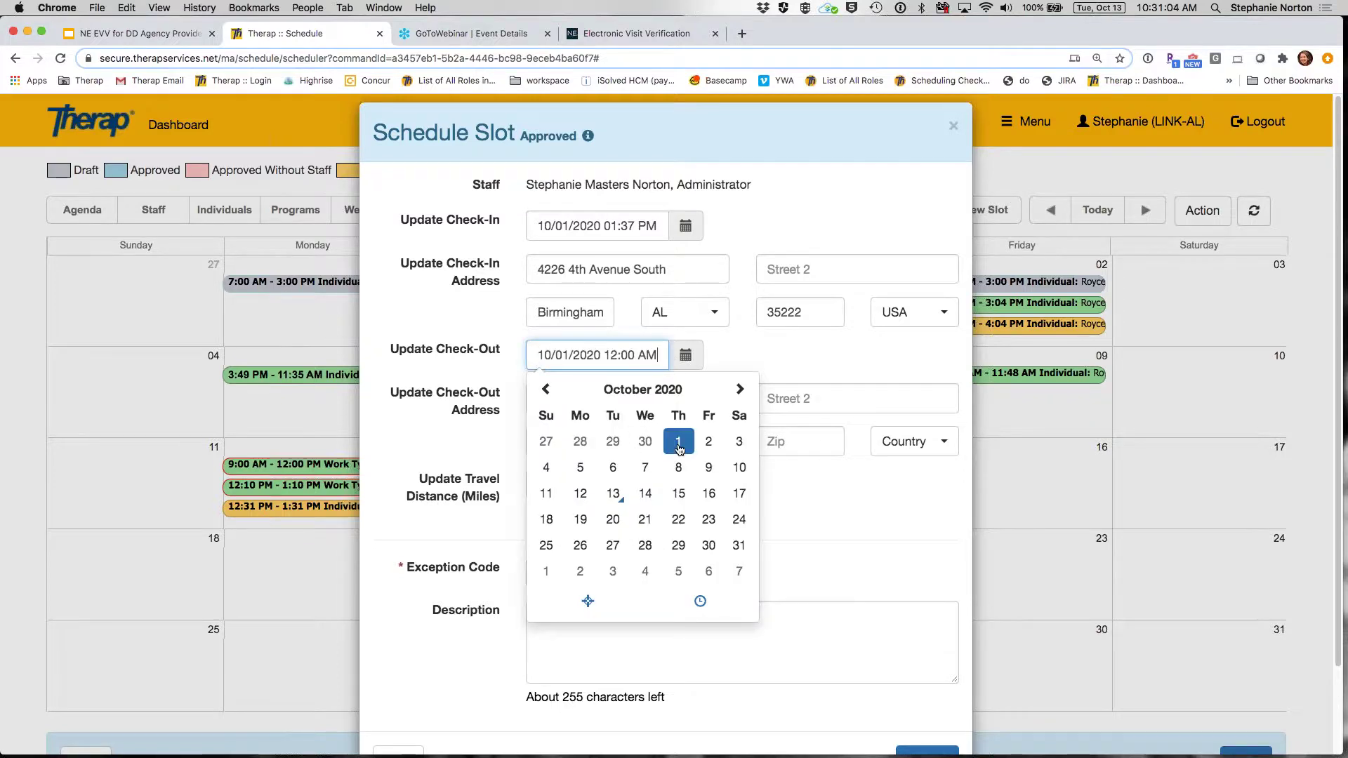
pyautogui.click(701, 601)
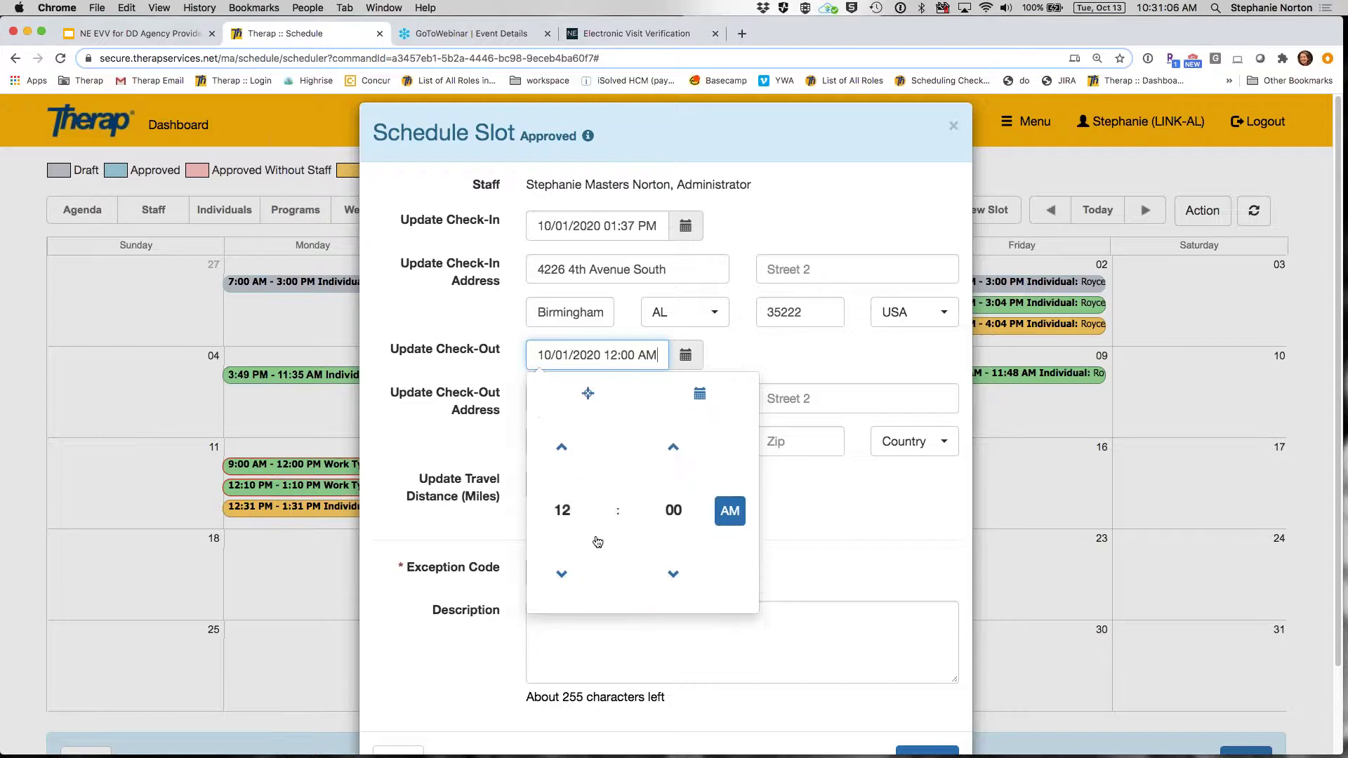
pyautogui.click(561, 518)
pyautogui.click(670, 499)
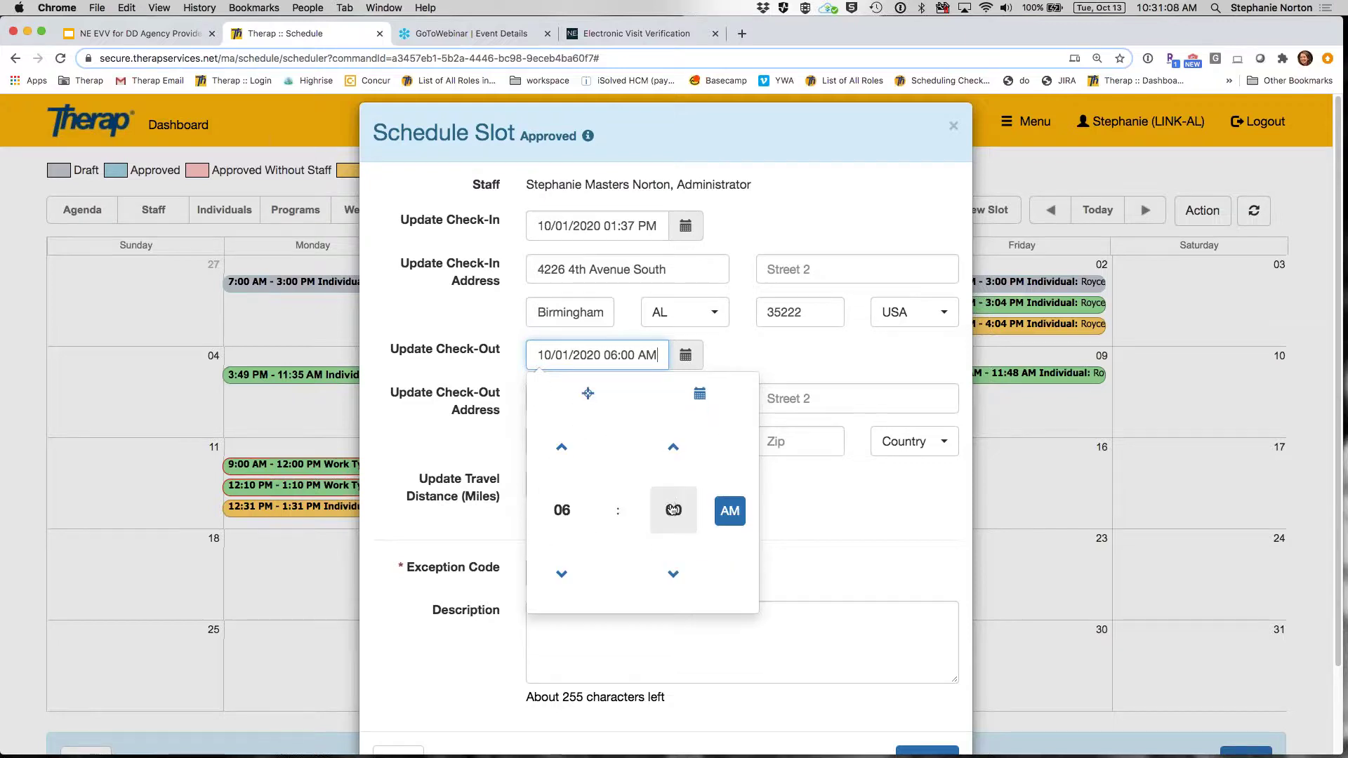
pyautogui.click(673, 510)
pyautogui.click(733, 444)
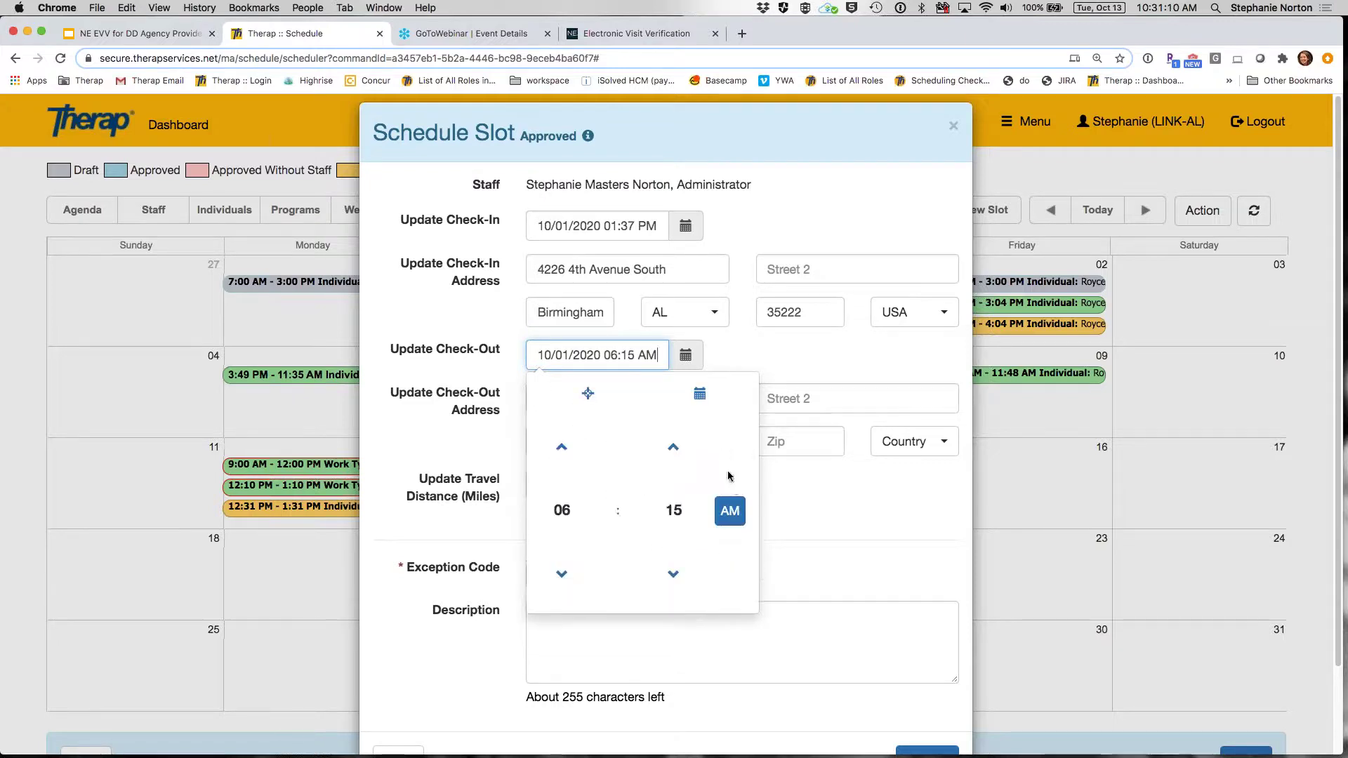
pyautogui.click(731, 515)
pyautogui.click(674, 362)
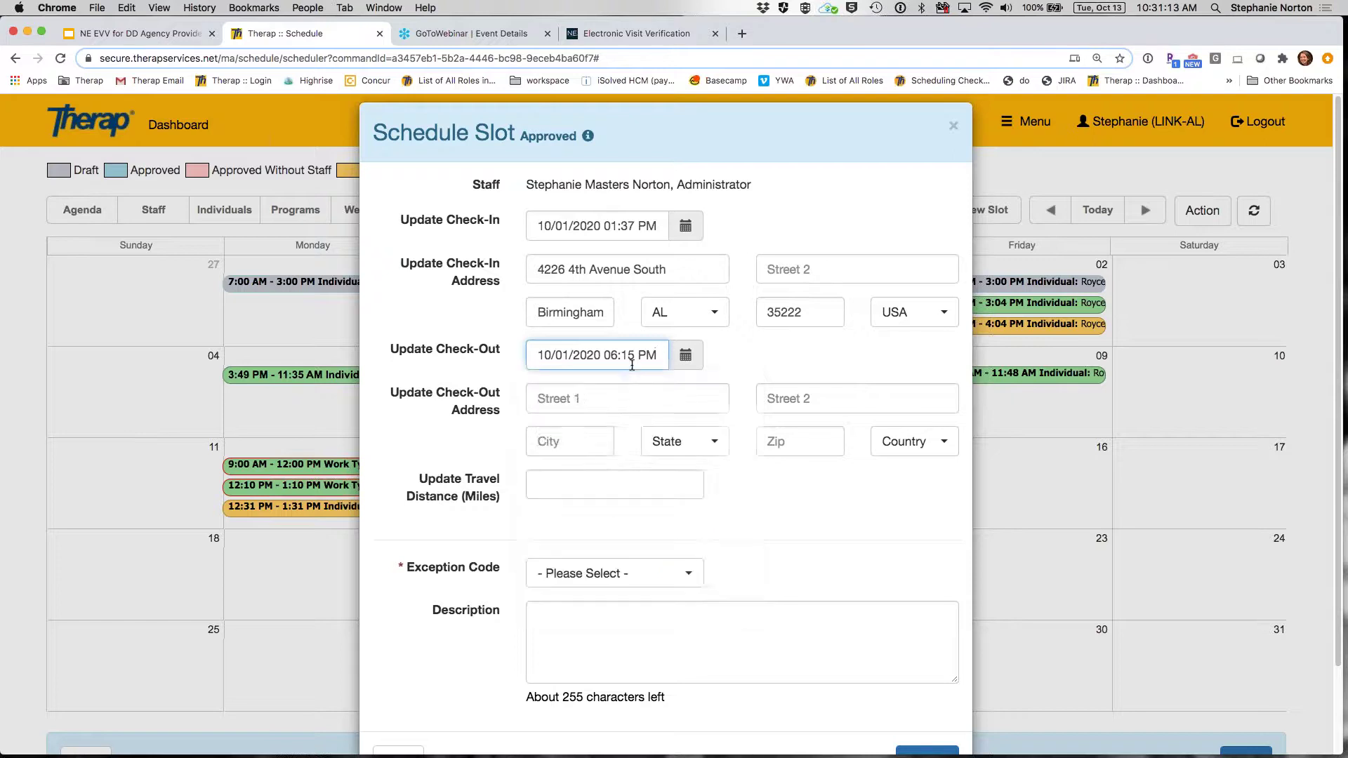
# - Reselect 15 as the minutes of the slot's updated check-out time
pyautogui.click(694, 360)
pyautogui.click(700, 601)
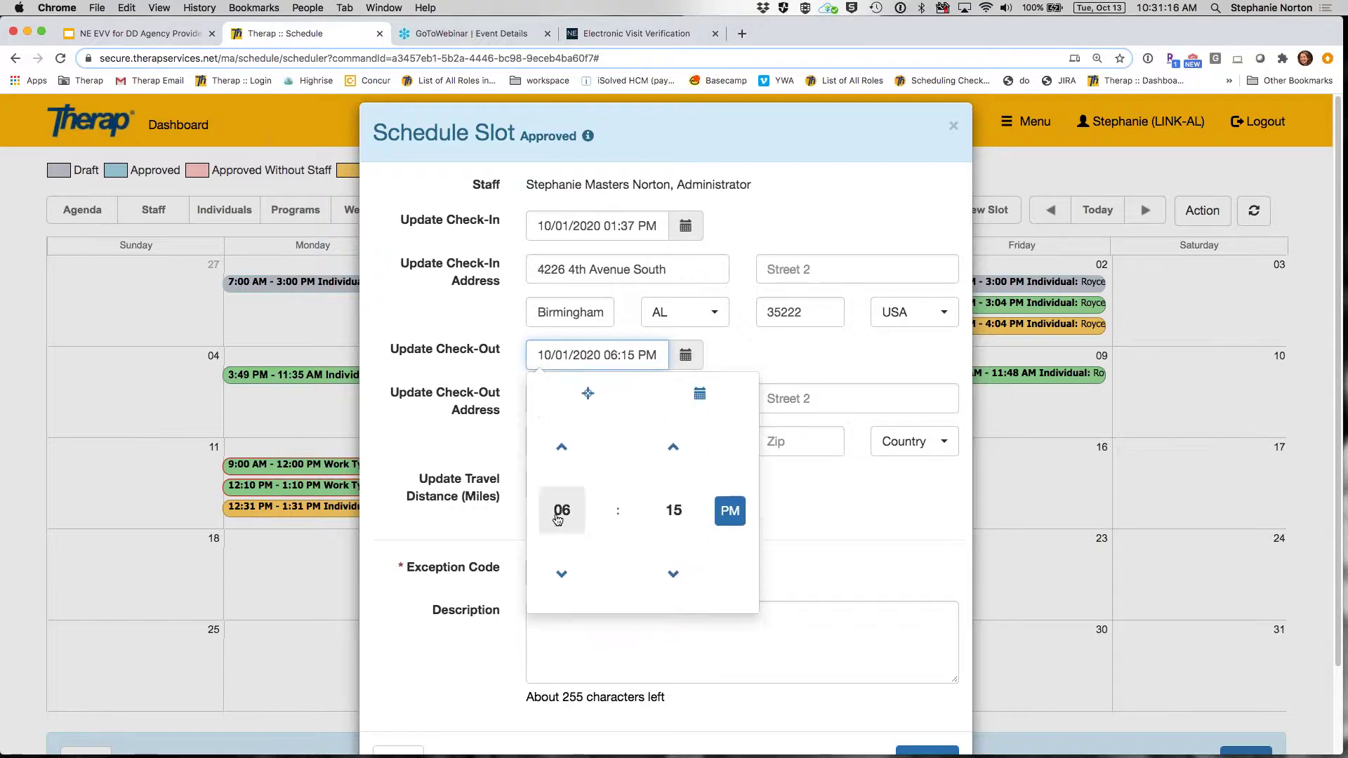
pyautogui.click(562, 515)
pyautogui.click(669, 495)
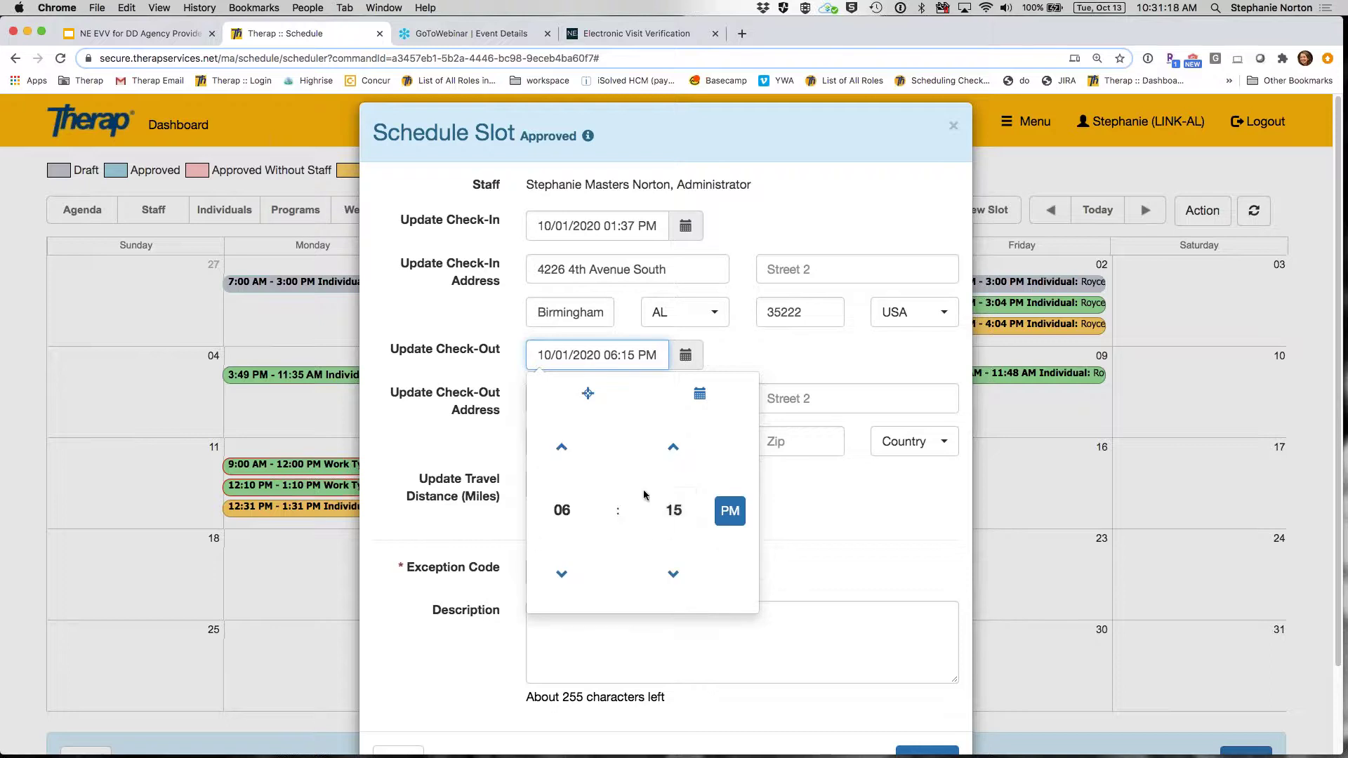
pyautogui.click(669, 515)
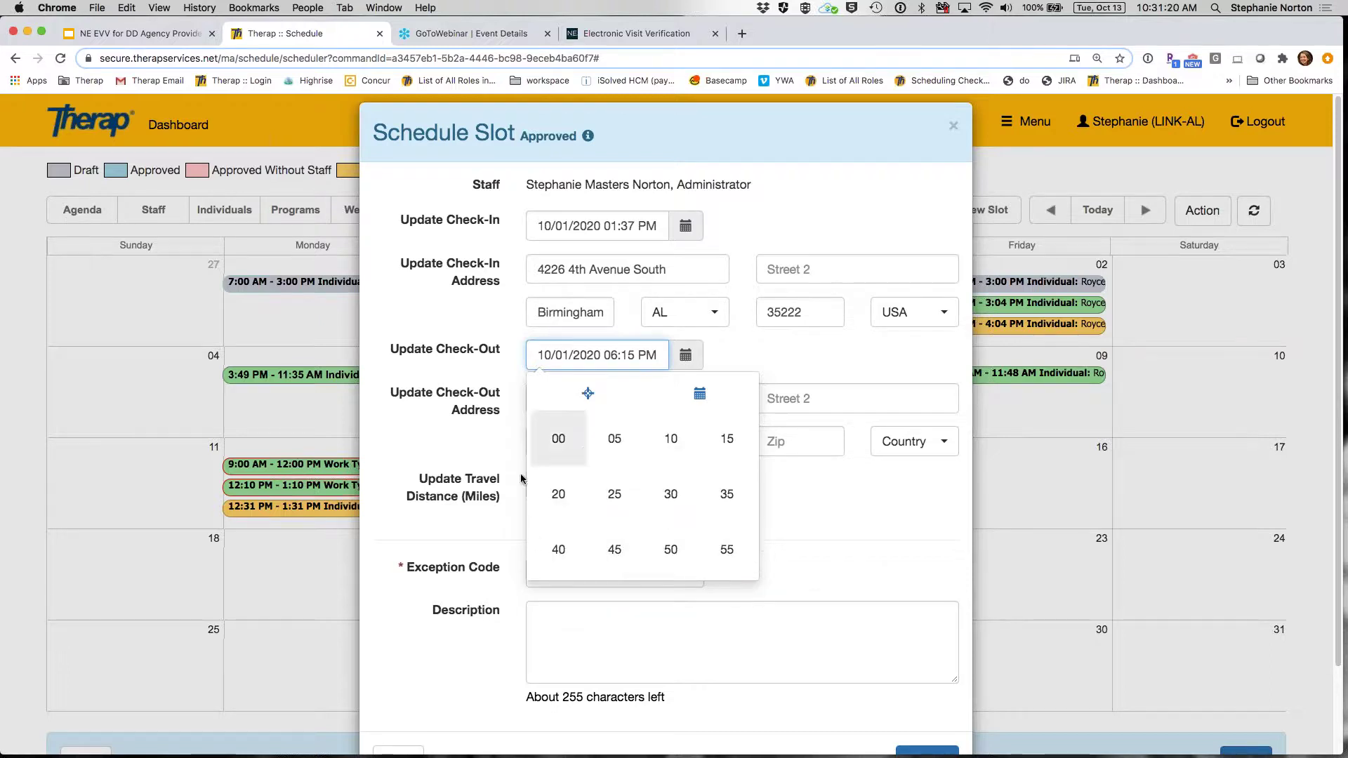
pyautogui.click(727, 439)
pyautogui.click(818, 504)
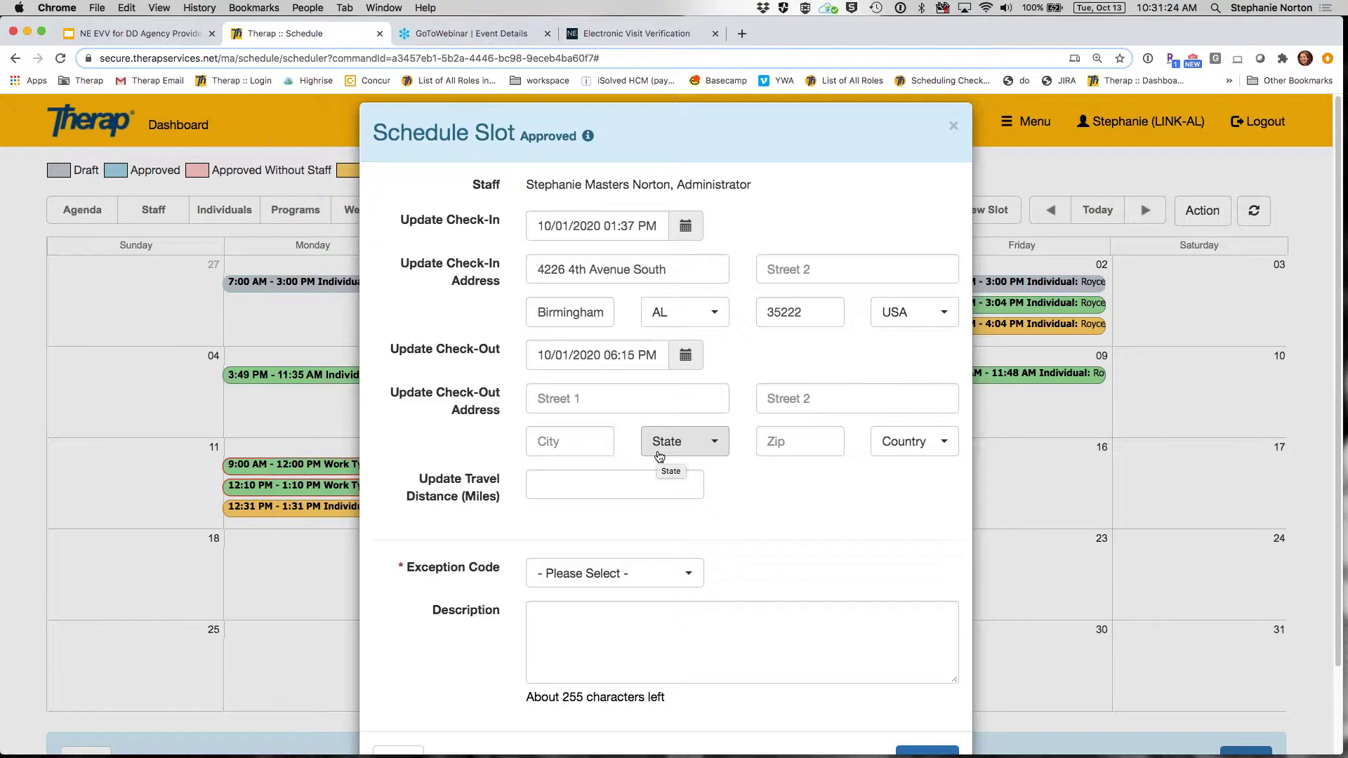
# - Set the exception code to Staff Forgot to Check-In / Check-Out and update the check-in/check-out record
pyautogui.moveTo(544, 356); pyautogui.dragTo(657, 359)
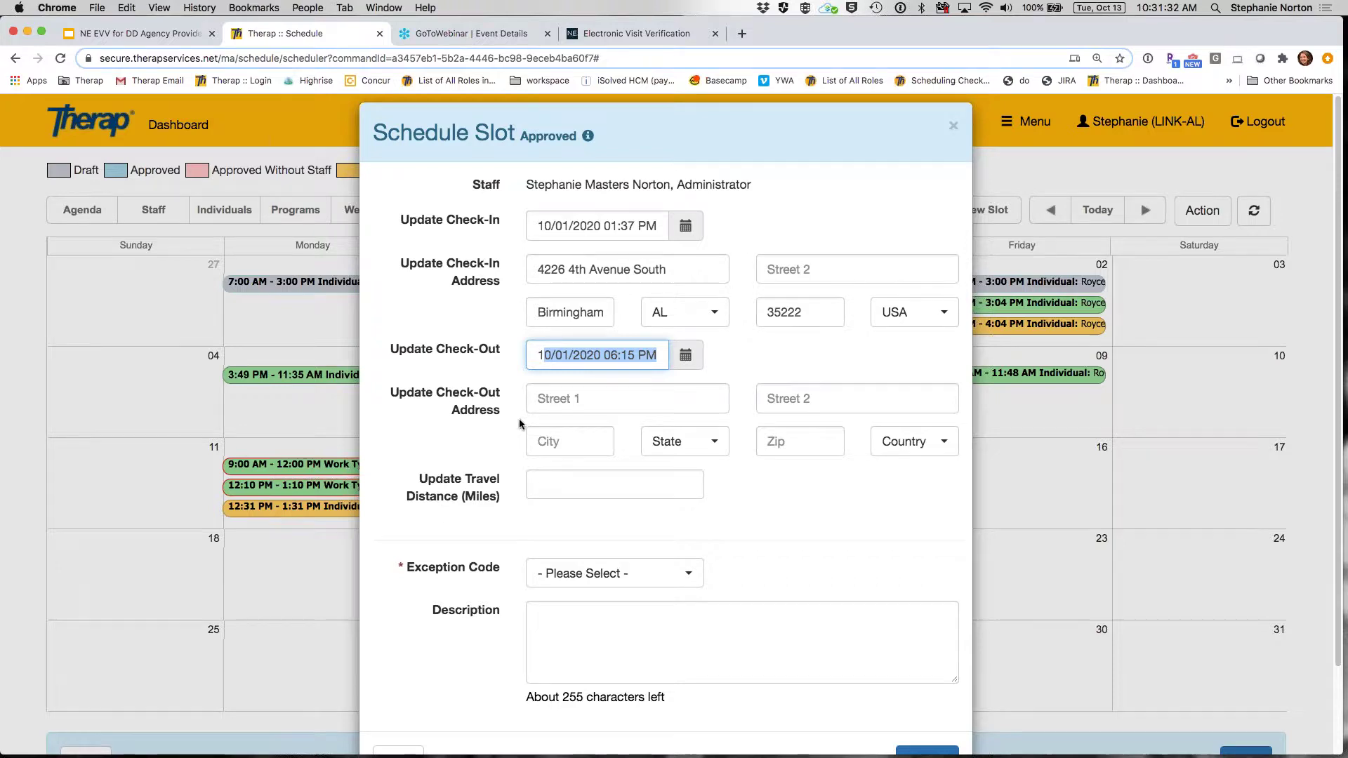
pyautogui.scroll(-3, 625, 449)
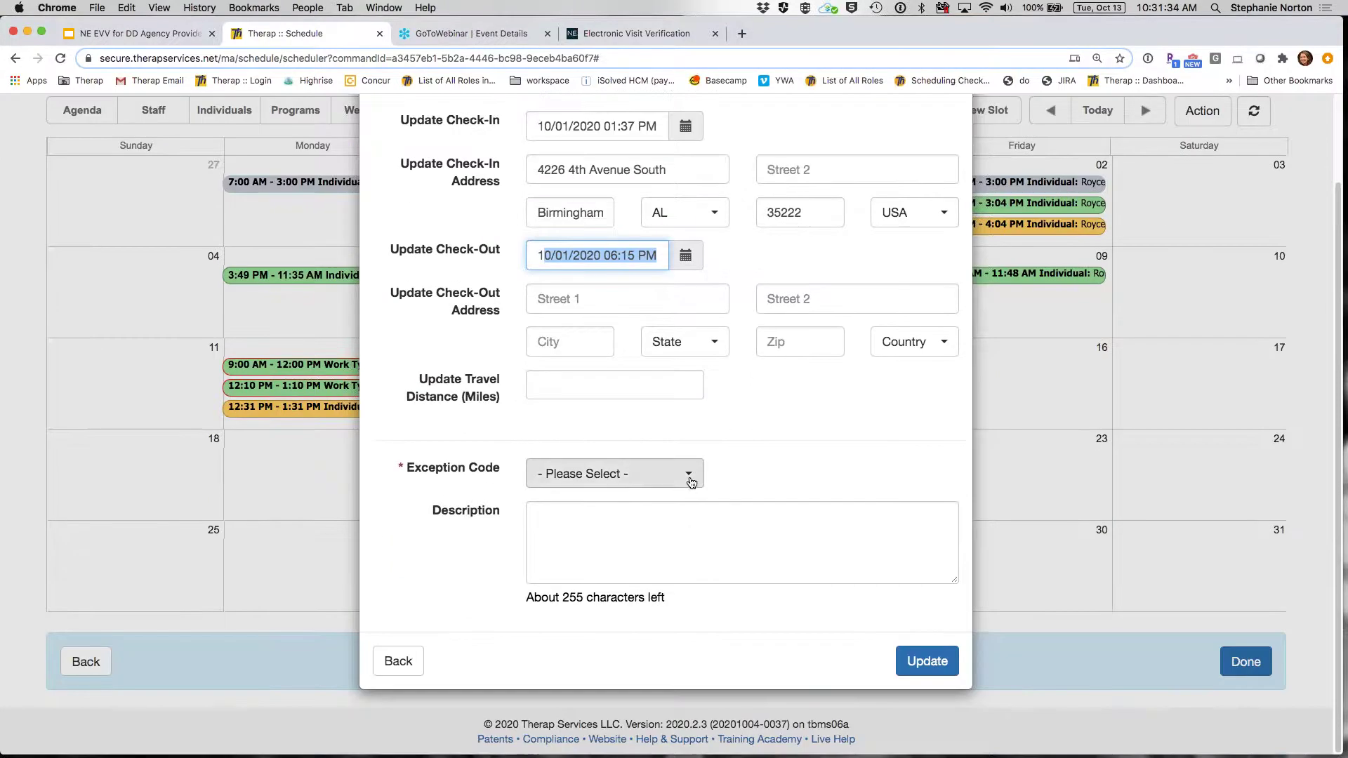
pyautogui.click(687, 477)
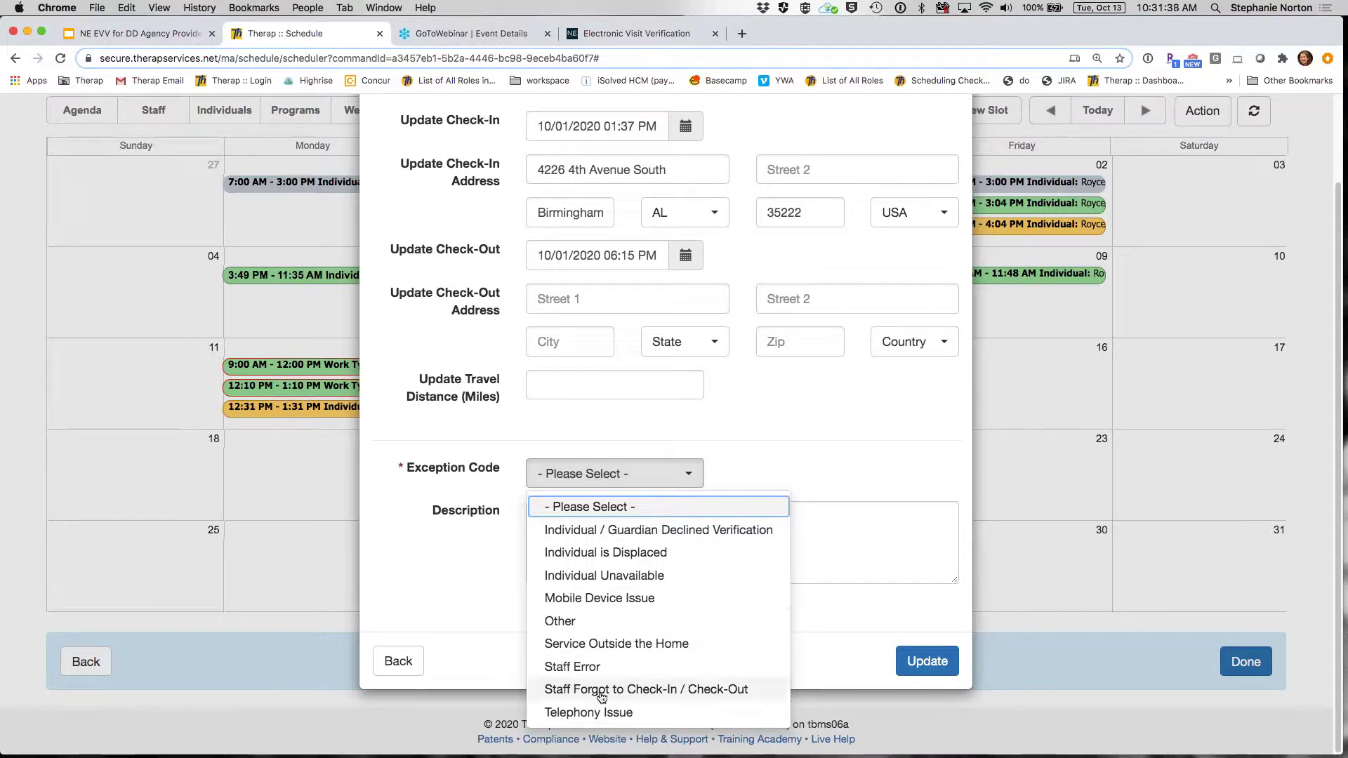
pyautogui.click(629, 691)
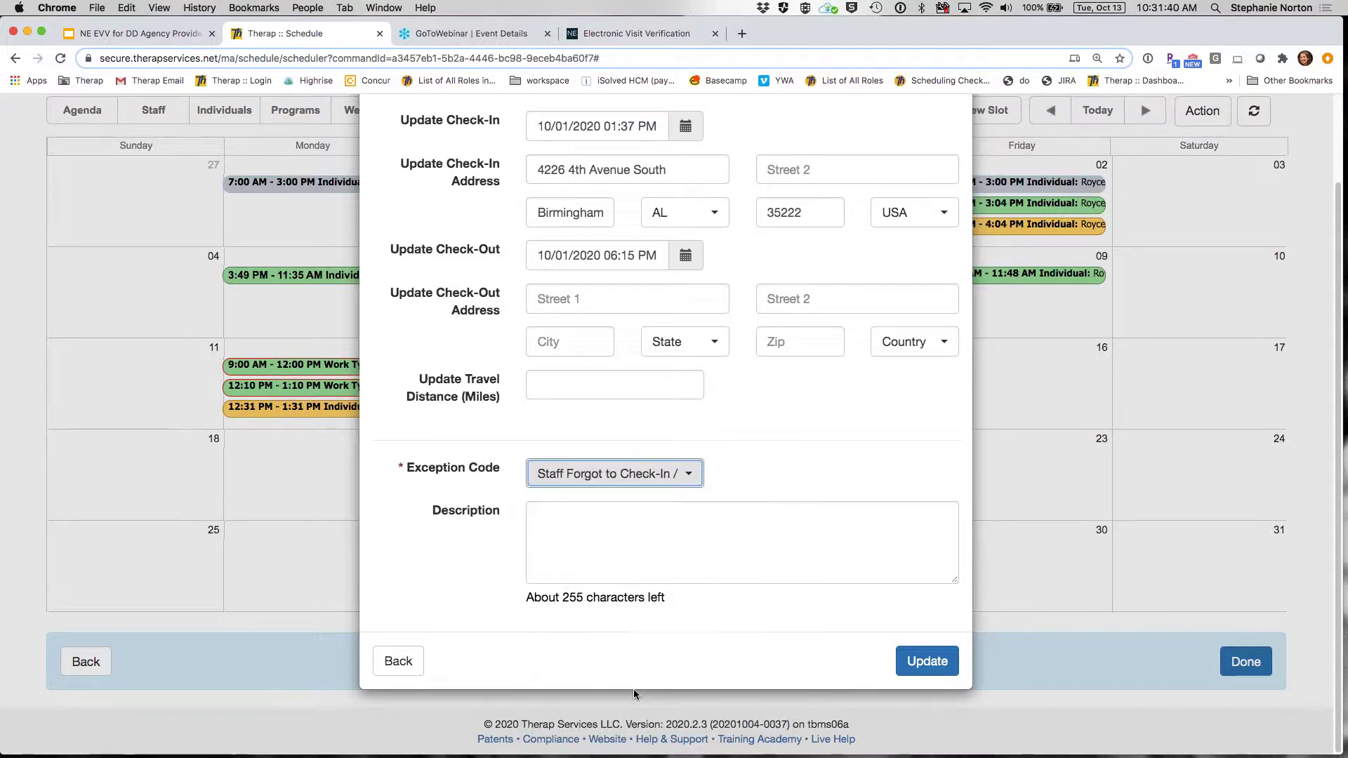
pyautogui.click(923, 663)
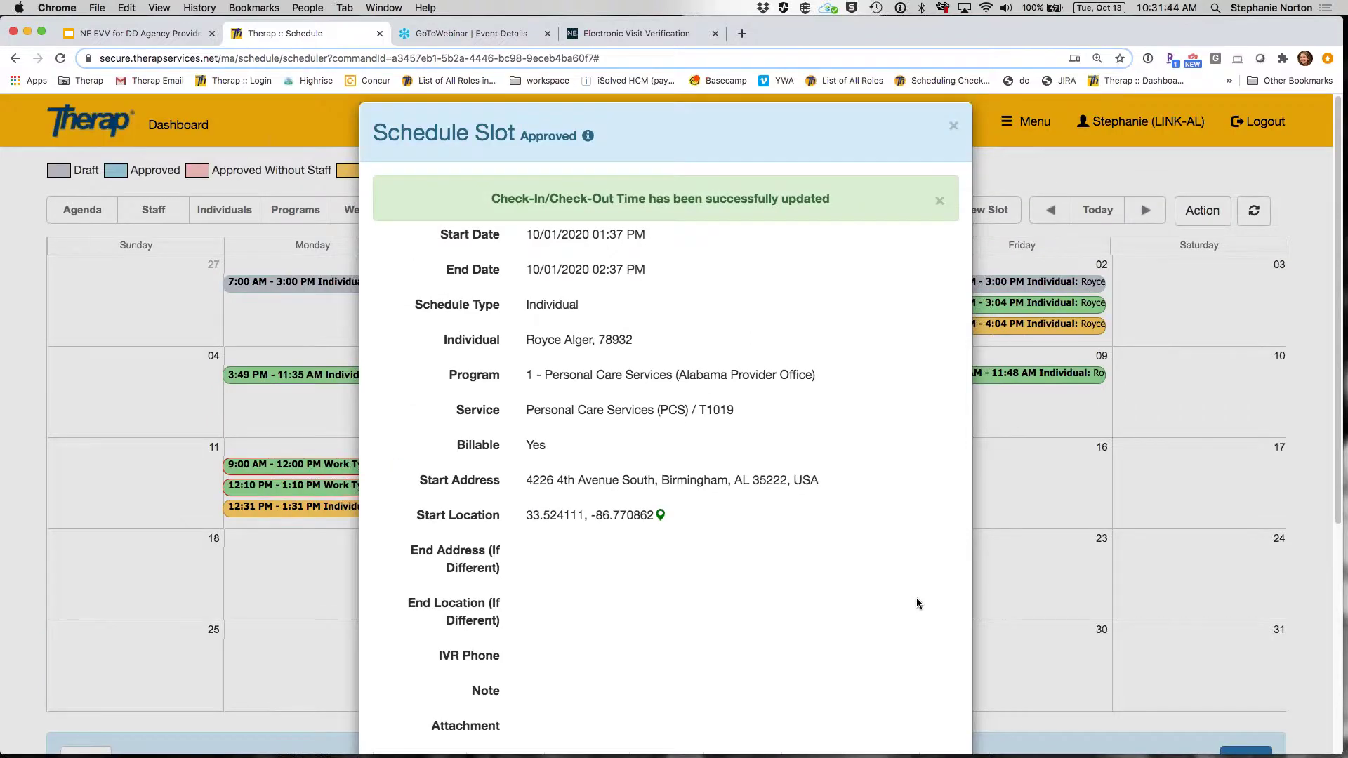
# - Examine the slot's updated check-in record, including its exception history and all columns of the staff table
pyautogui.scroll(-5, 916, 597)
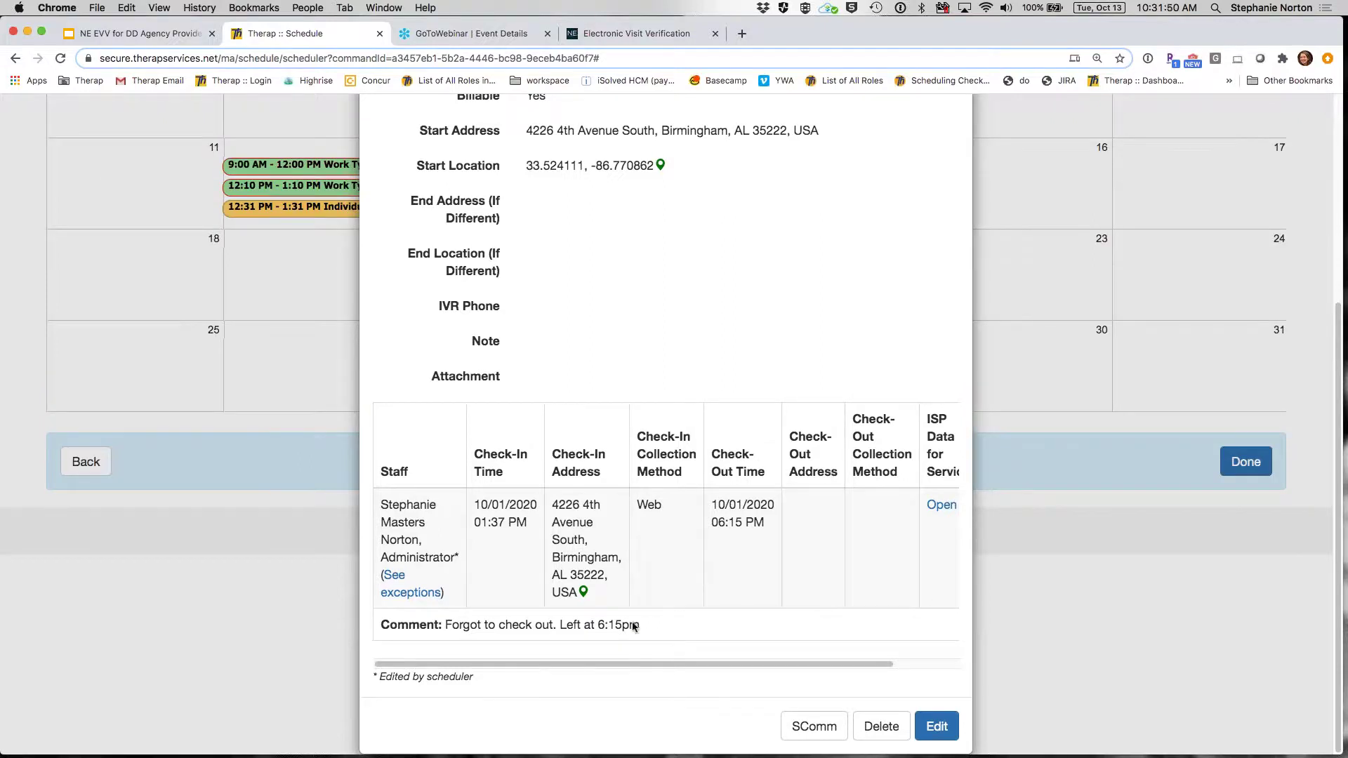
pyautogui.click(409, 594)
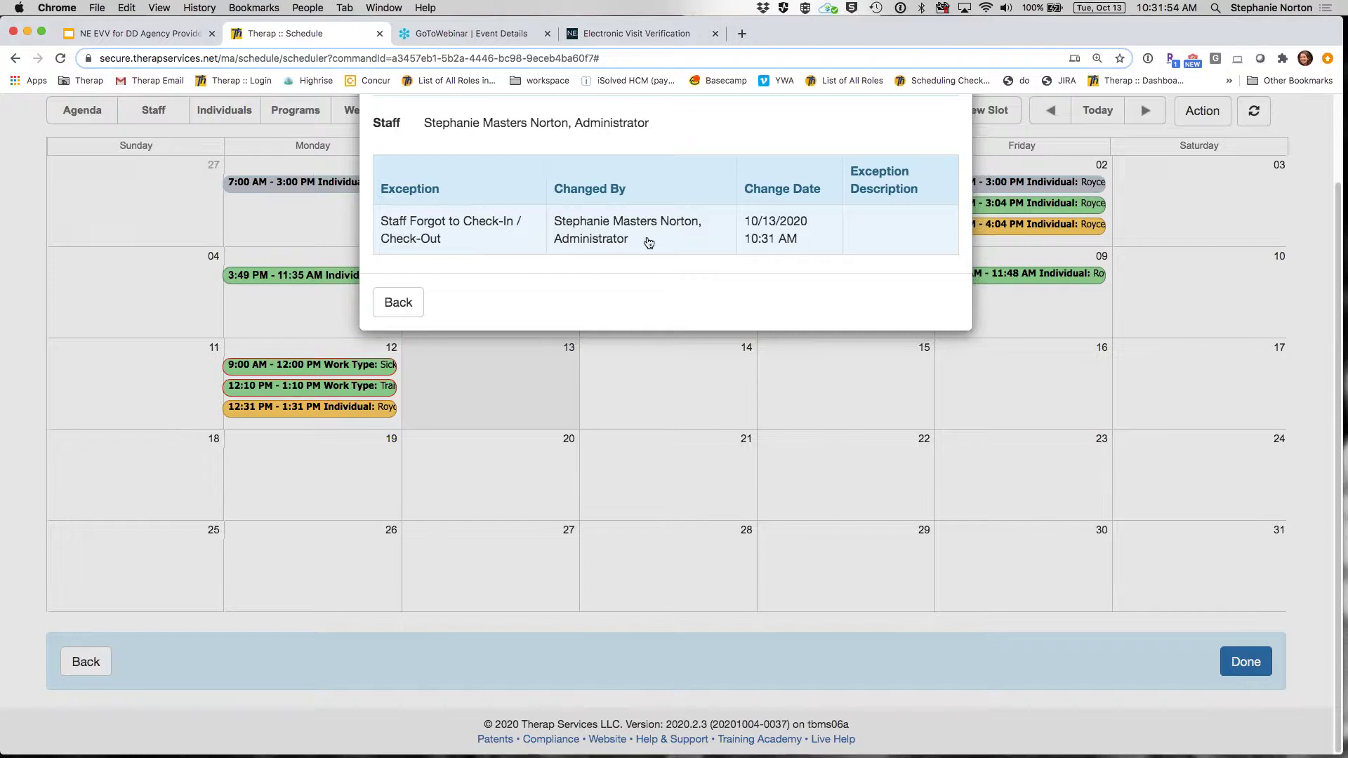
pyautogui.click(398, 303)
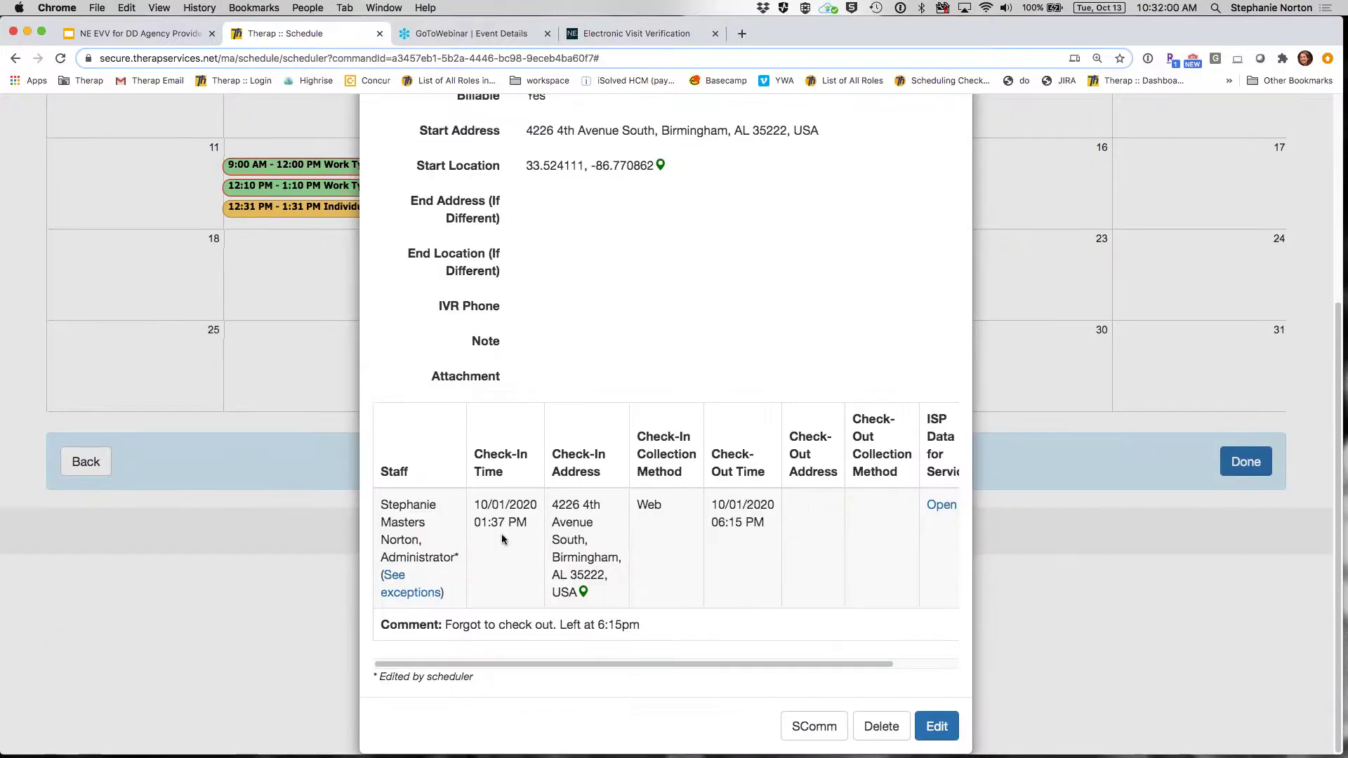
pyautogui.scroll(1, 544, 533)
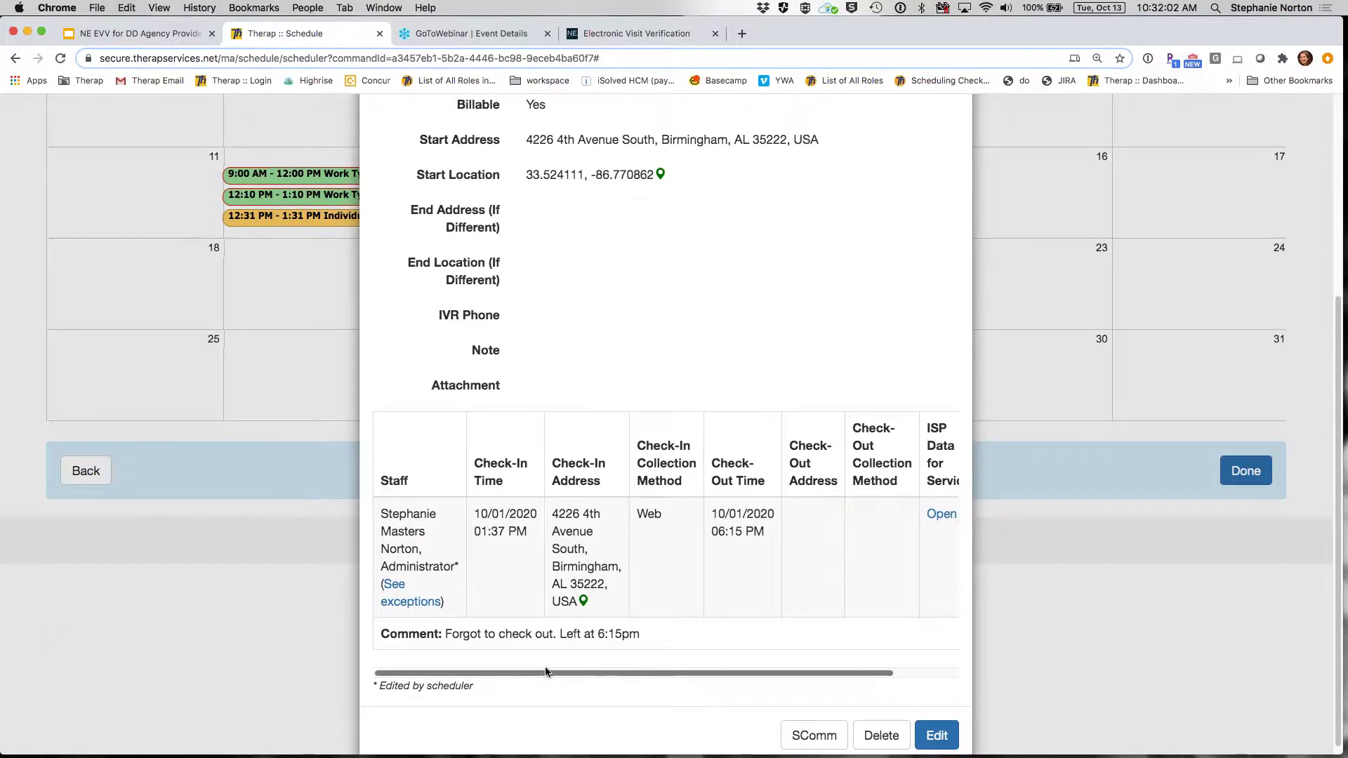
pyautogui.moveTo(542, 672); pyautogui.dragTo(693, 697)
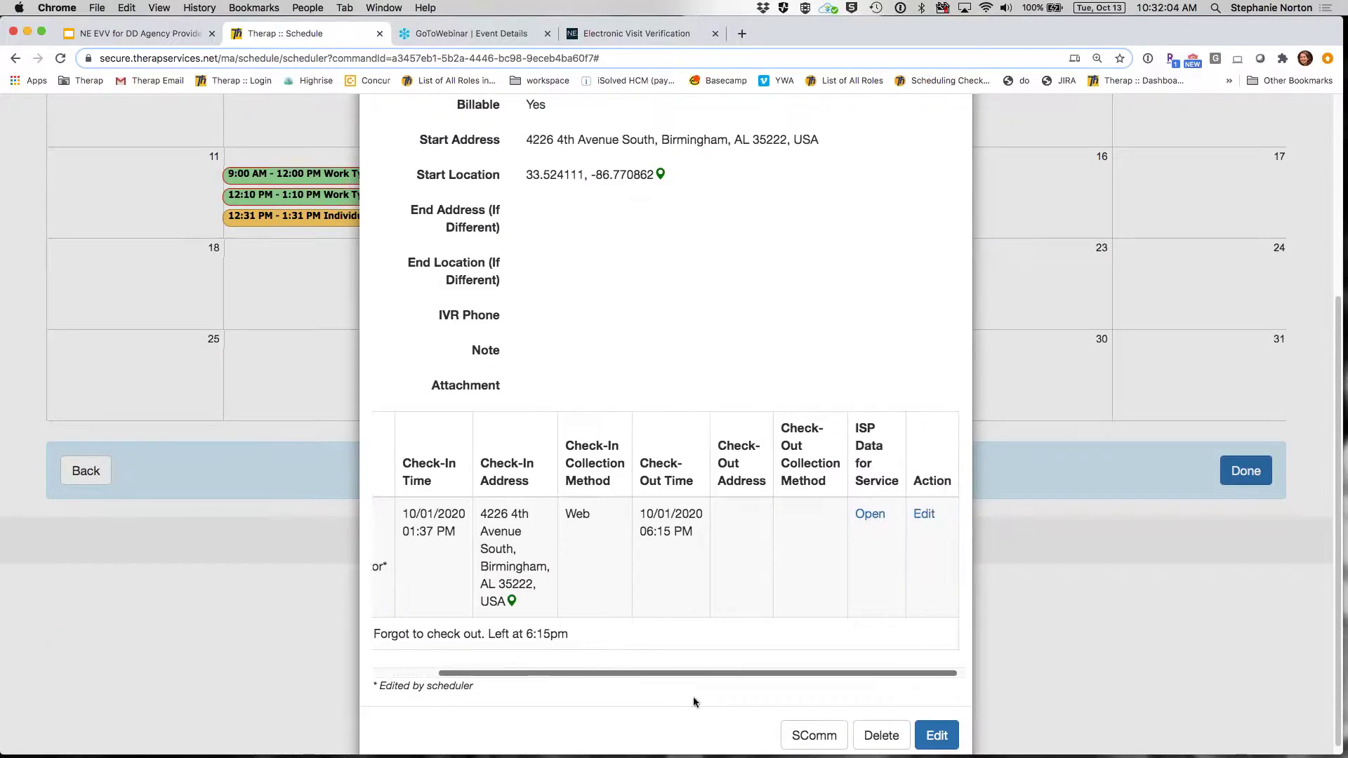
pyautogui.hscroll(-5, 628, 660)
pyautogui.hscroll(5, 702, 618)
pyautogui.scroll(-1, 786, 638)
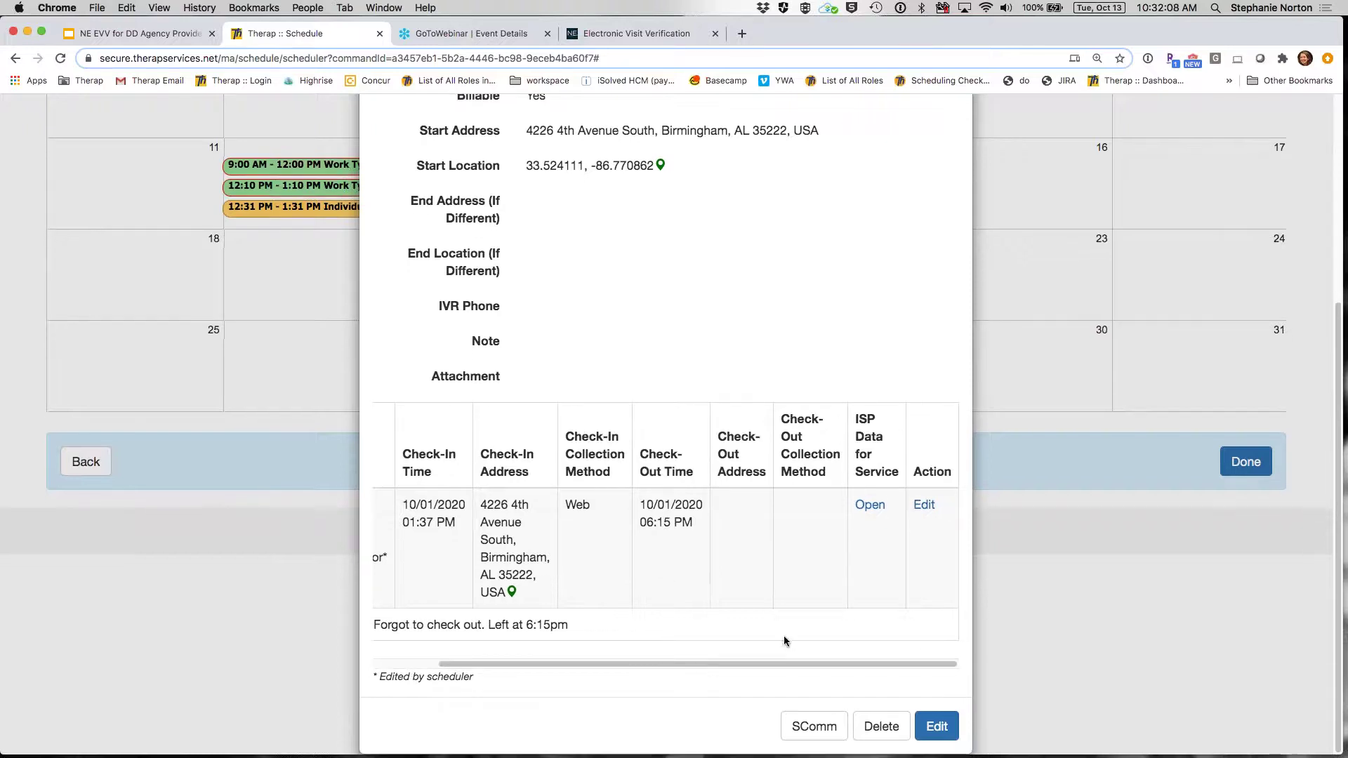
# - Open the slot for editing, look at its attachment options, and close it without saving
pyautogui.click(944, 737)
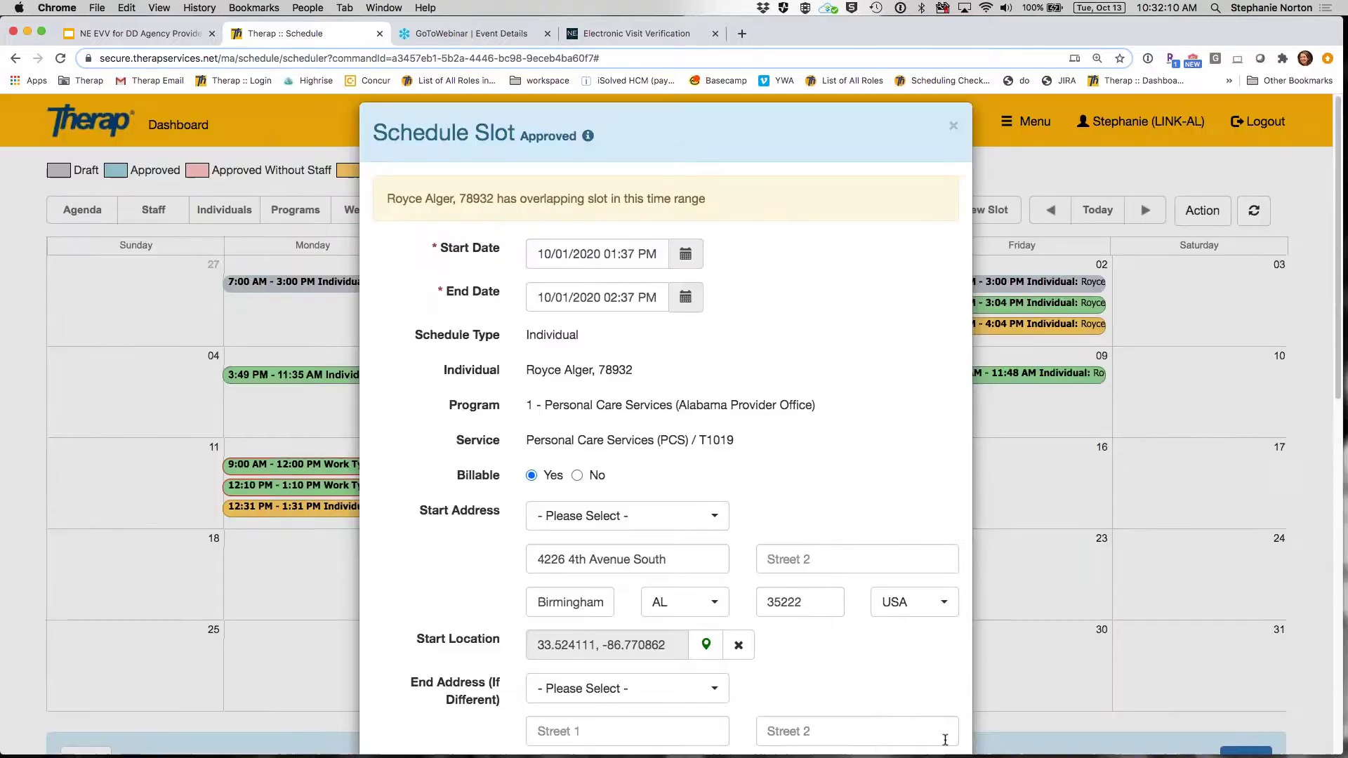
pyautogui.scroll(-5, 662, 494)
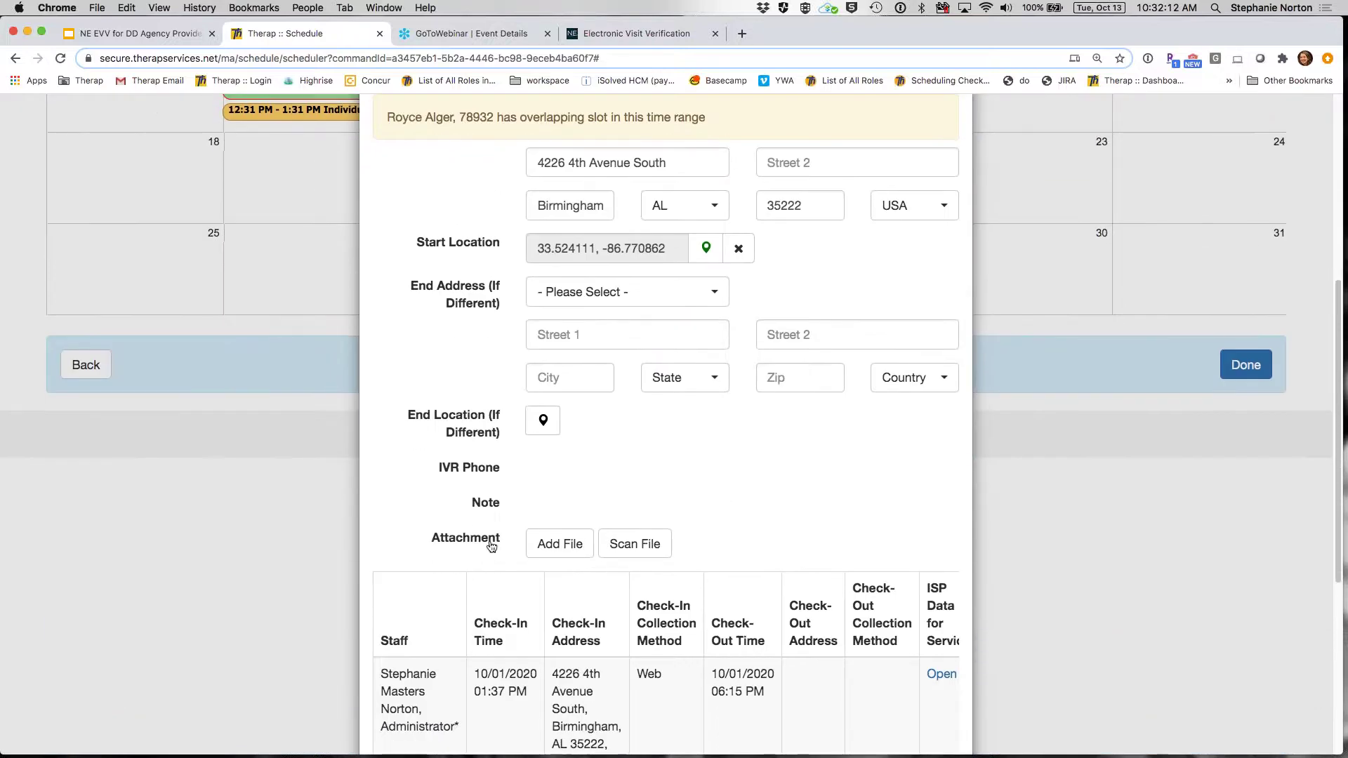
pyautogui.click(579, 545)
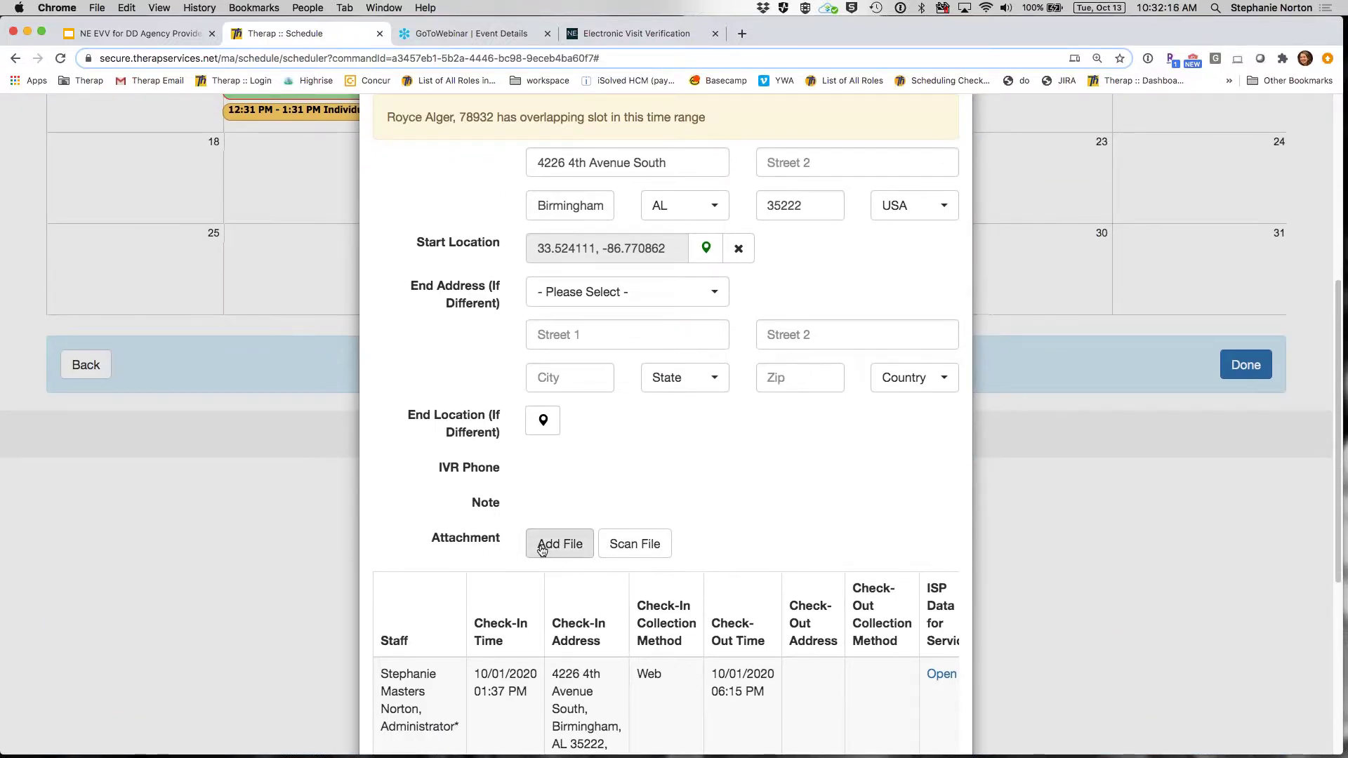
pyautogui.scroll(5, 912, 593)
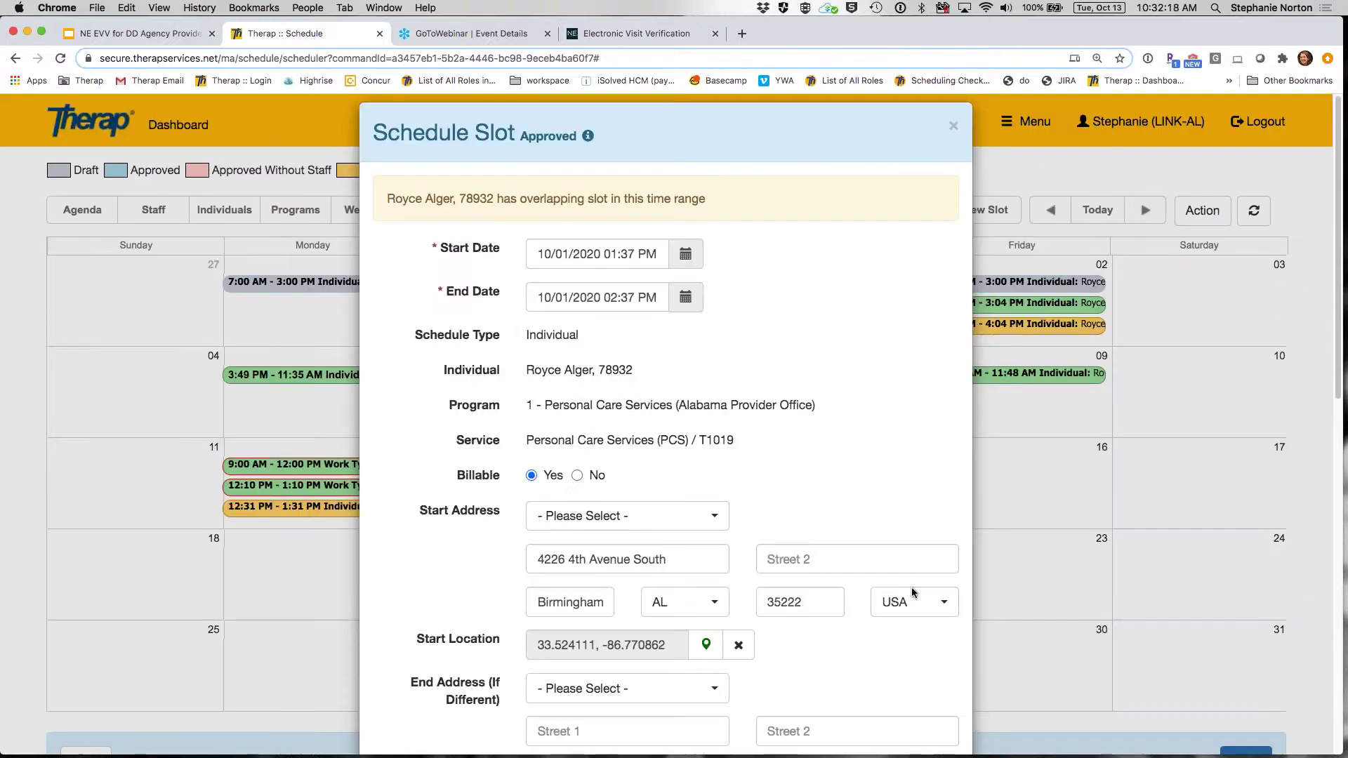
pyautogui.click(955, 128)
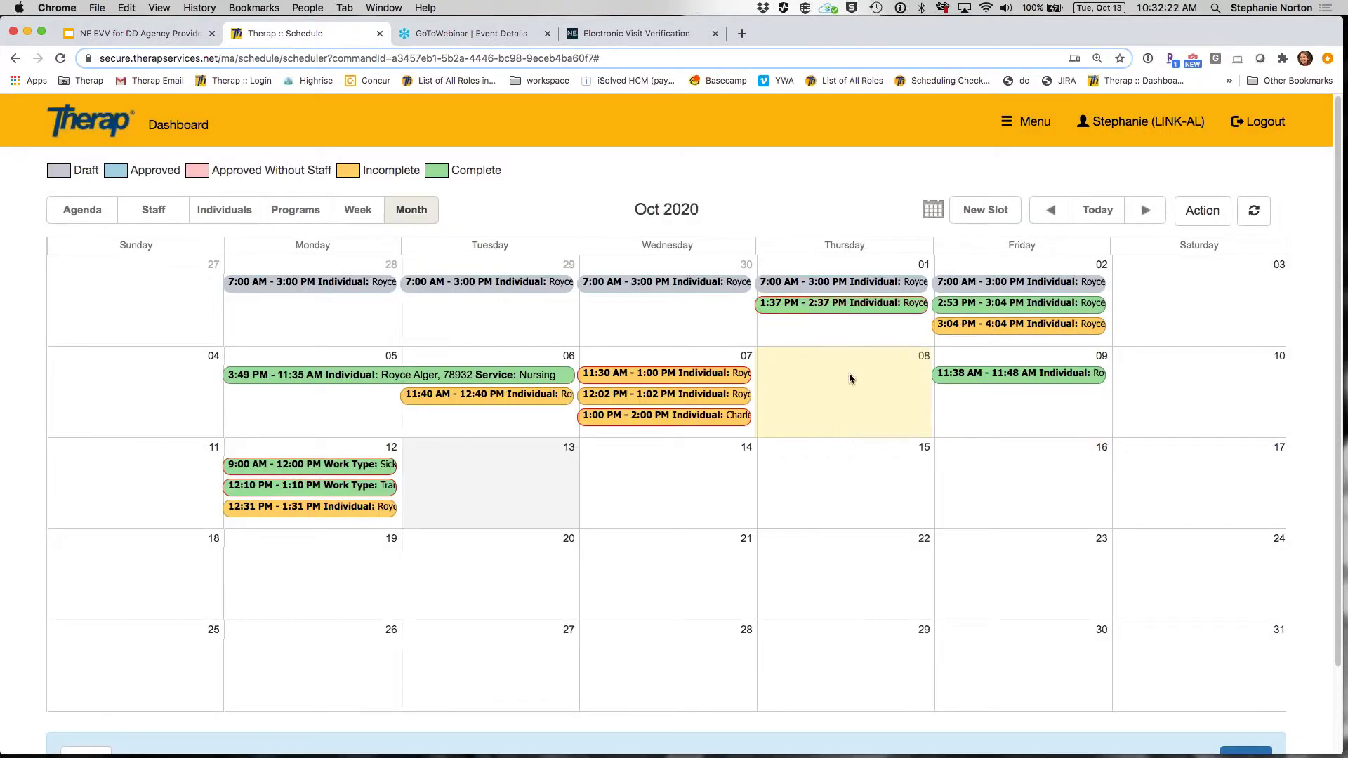
# - Examine the corrected October 1 slot's details, and review slots in the September 2020 month view, including those on September 10 and 16
pyautogui.moveTo(797, 316)
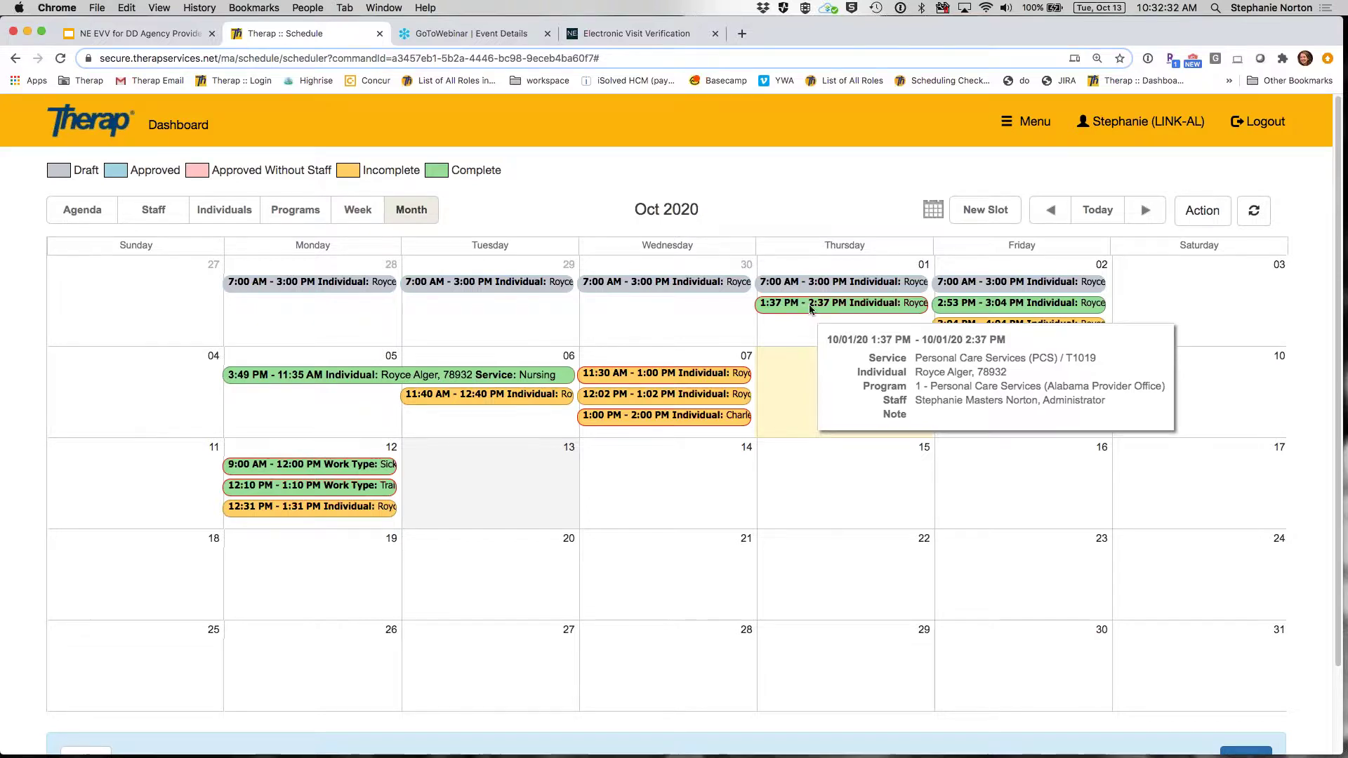
pyautogui.click(1128, 405)
pyautogui.click(1052, 212)
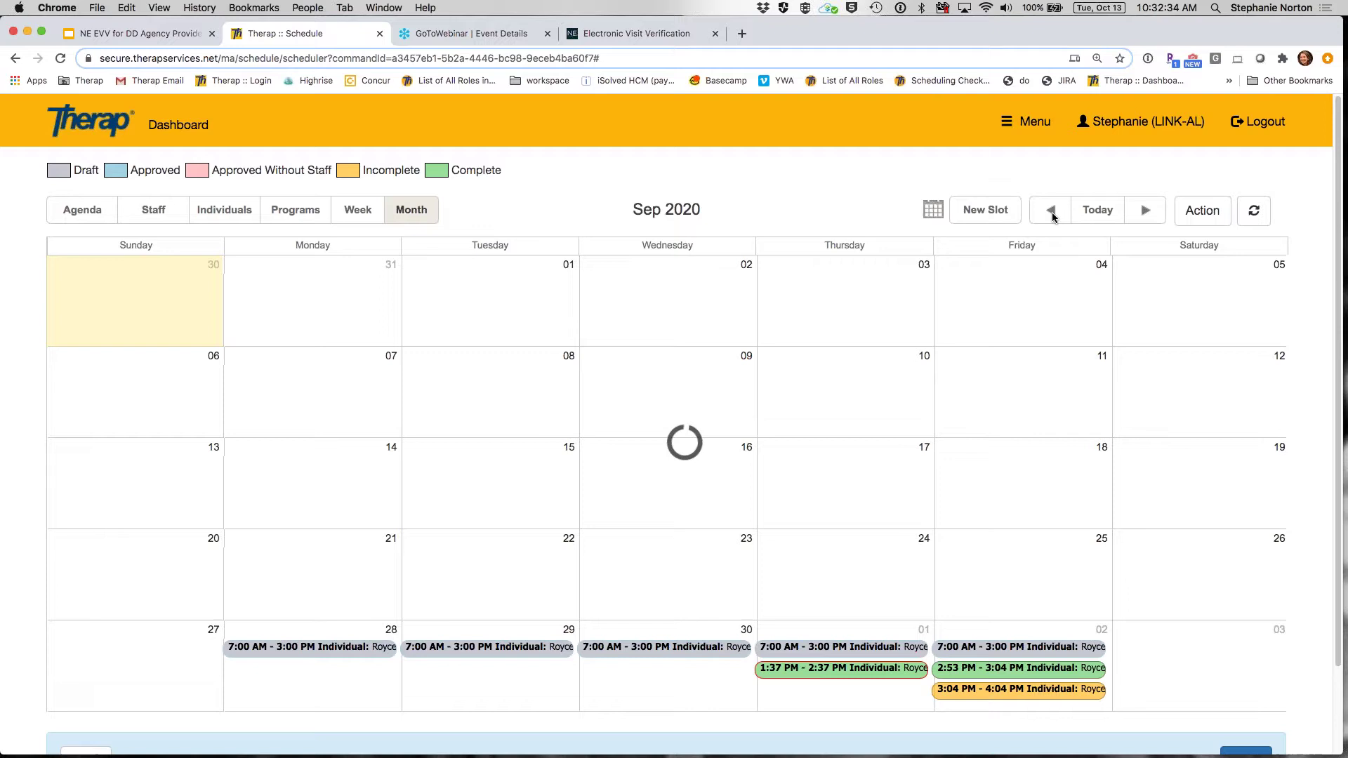
pyautogui.moveTo(685, 496)
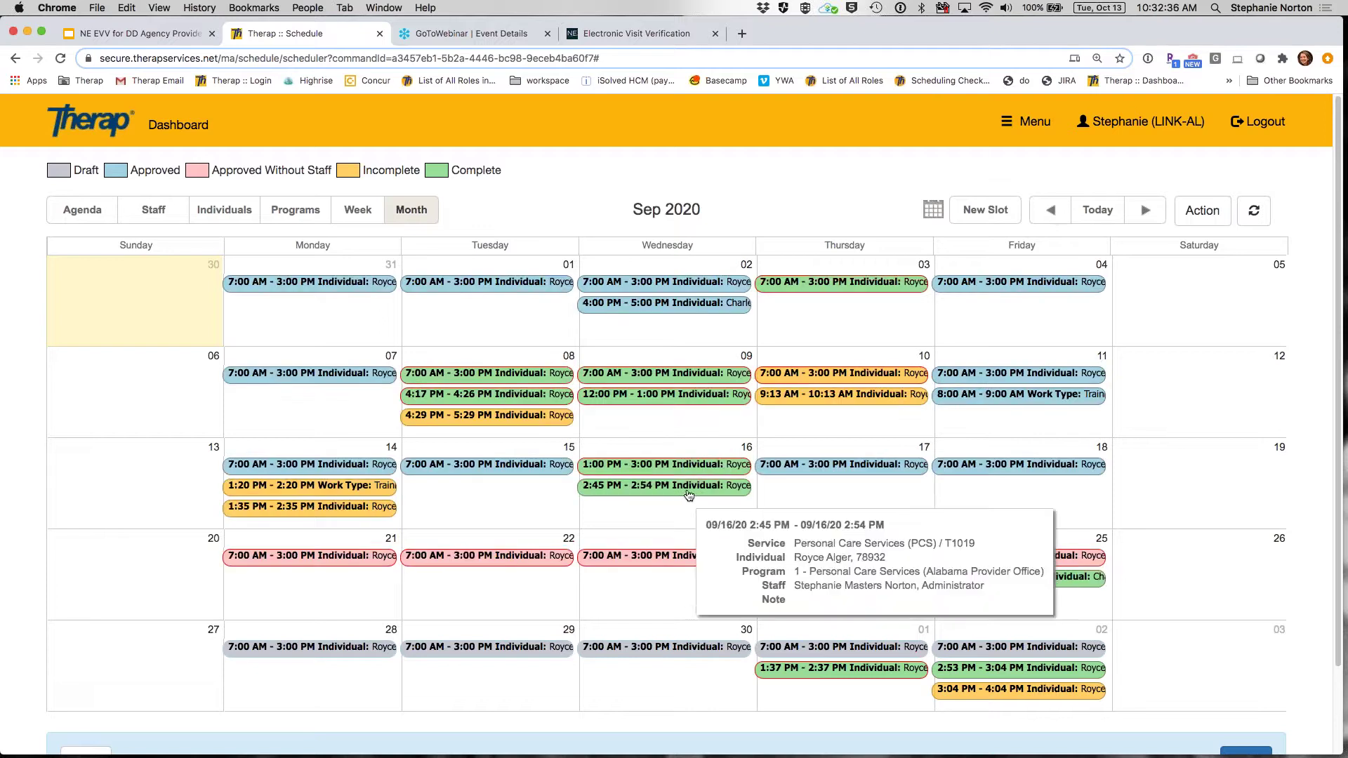
pyautogui.moveTo(885, 411)
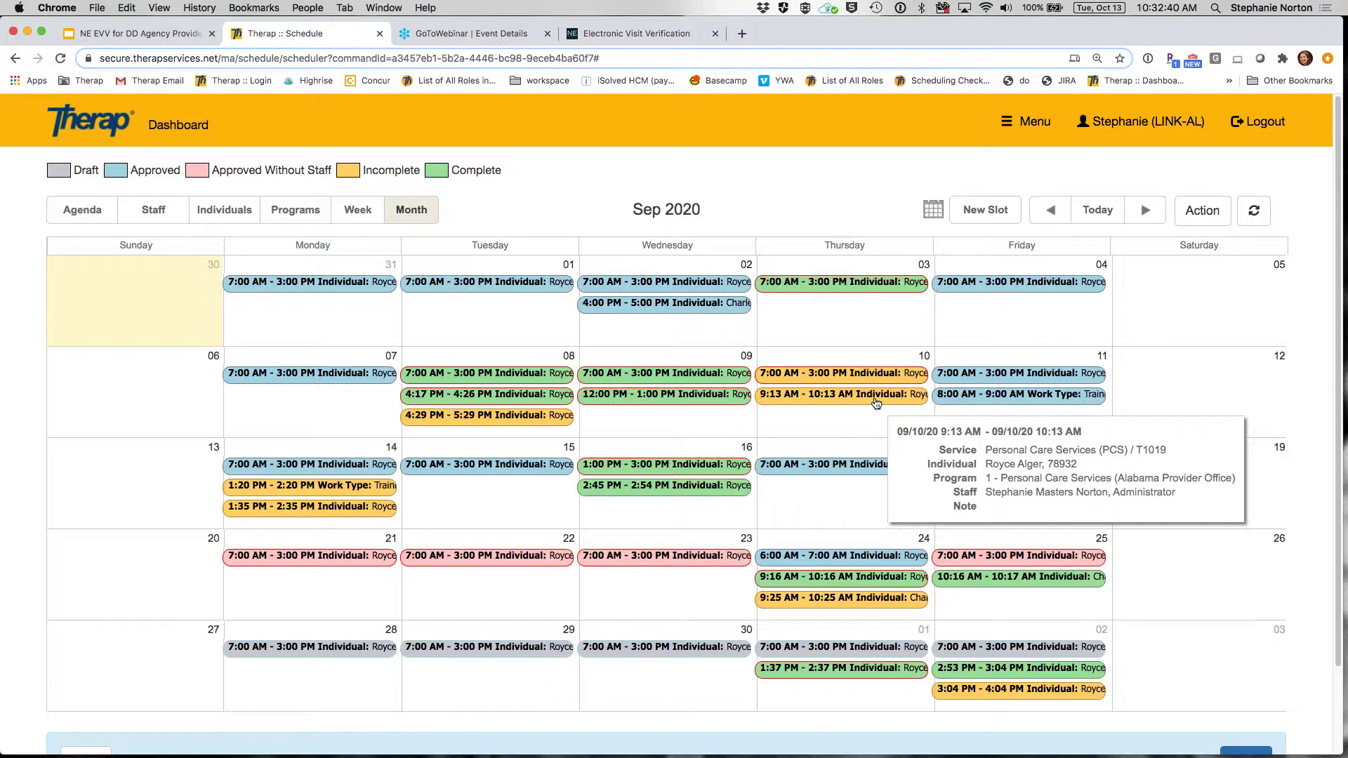
pyautogui.moveTo(886, 380)
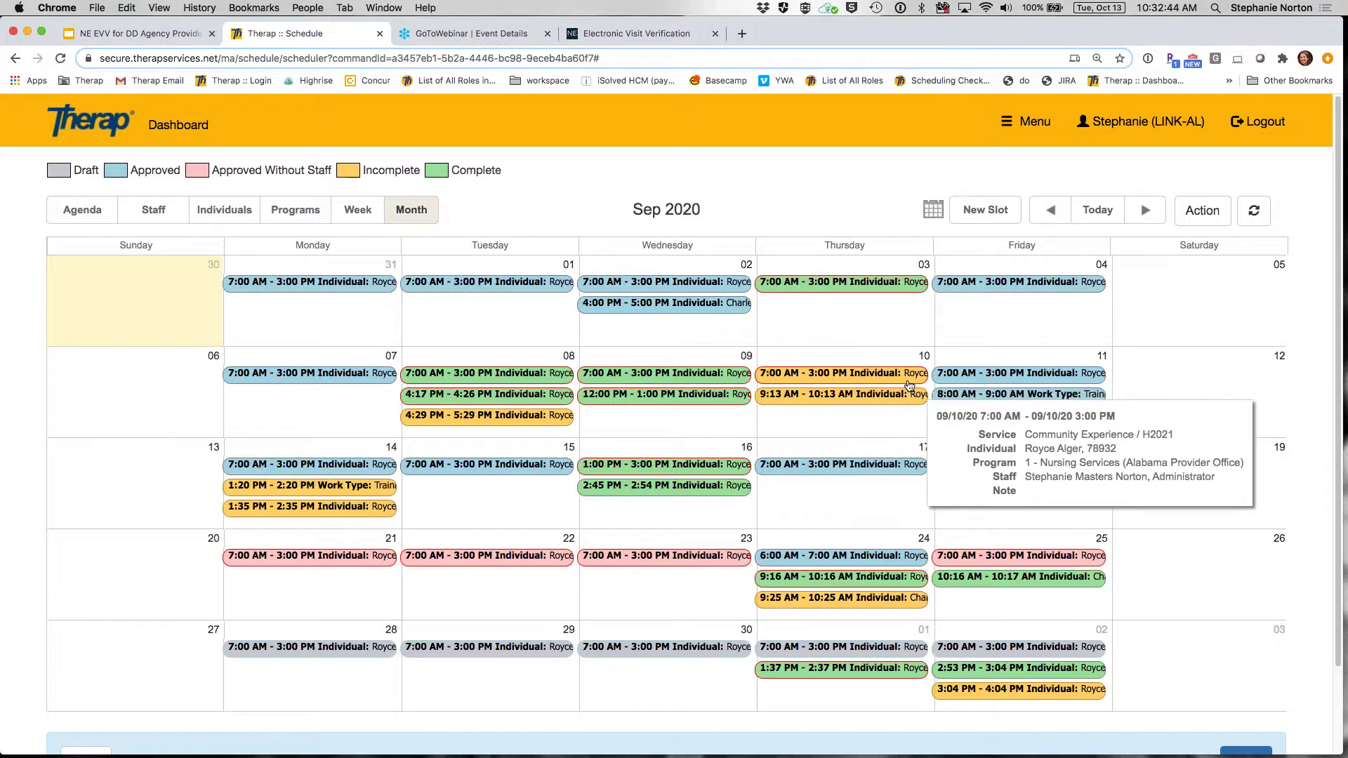
# - In the individuals view for October 13, 2020, start a new slot from 10:30 AM to 02:00 PM for the first listed individual
pyautogui.click(236, 214)
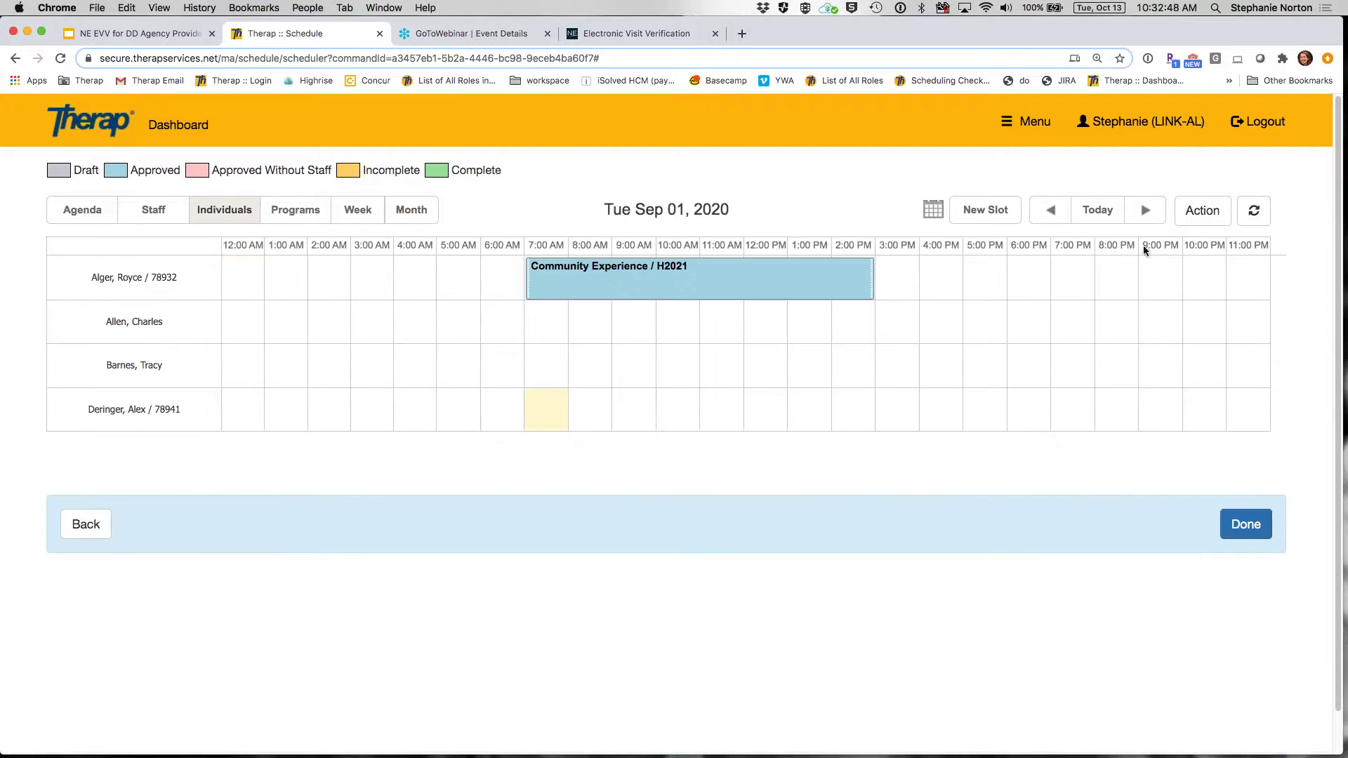
pyautogui.click(1100, 211)
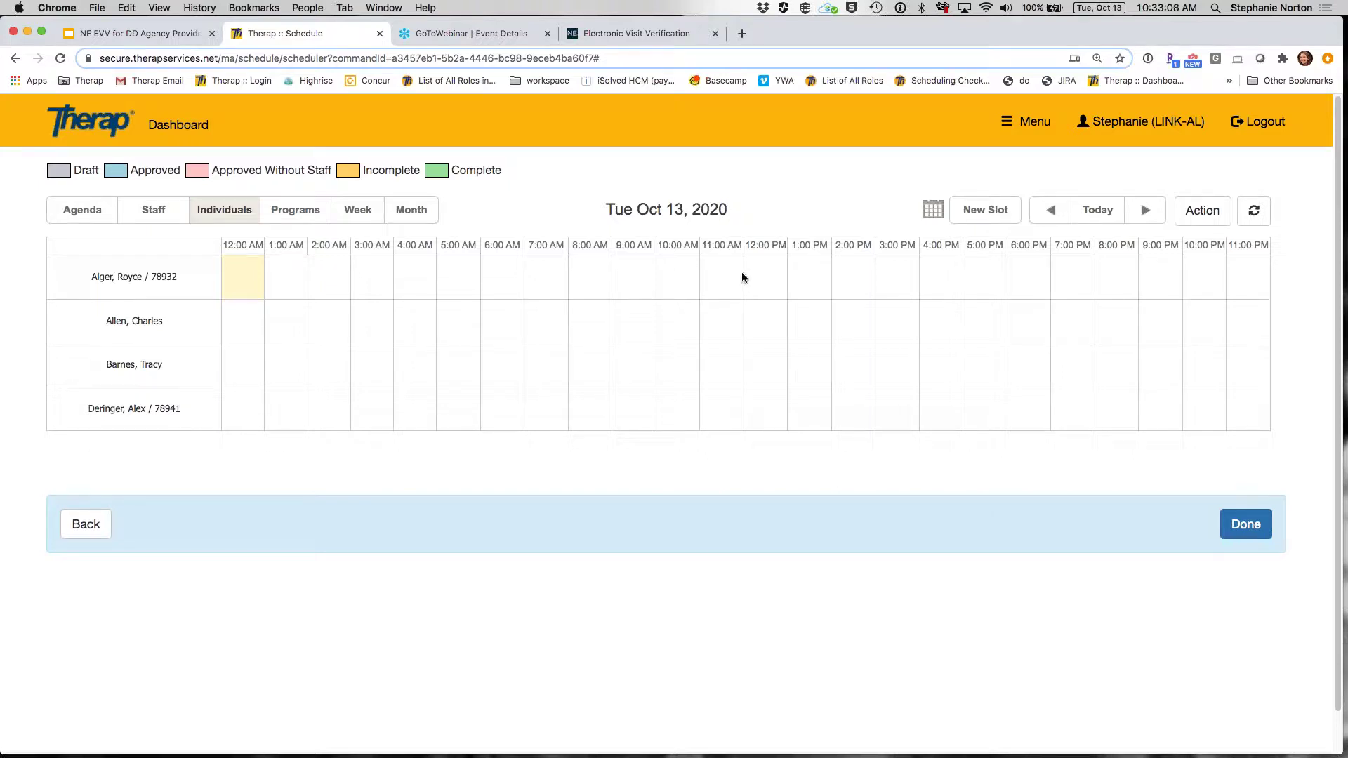
pyautogui.click(676, 280)
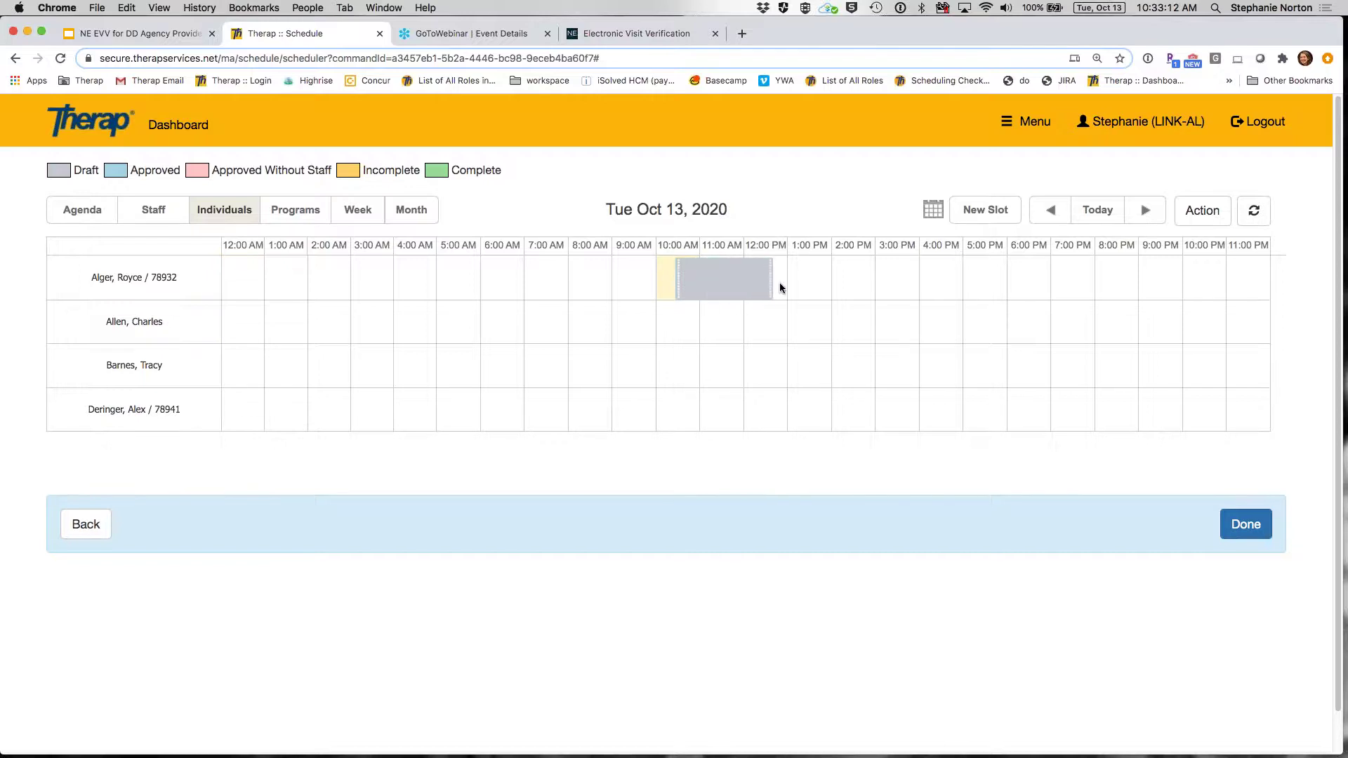
pyautogui.moveTo(796, 288); pyautogui.dragTo(834, 292)
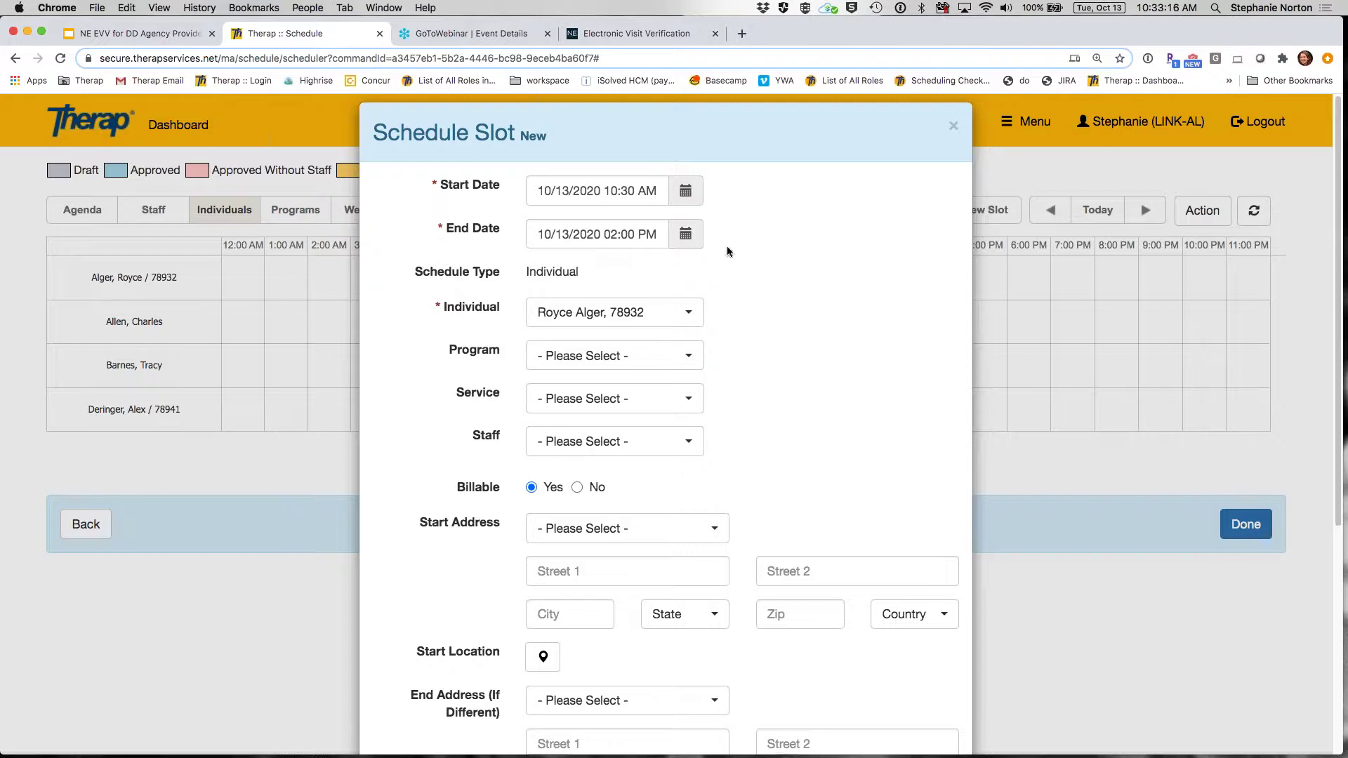
# - Look at the date and time choices for the new slot's start without changing them
pyautogui.click(686, 191)
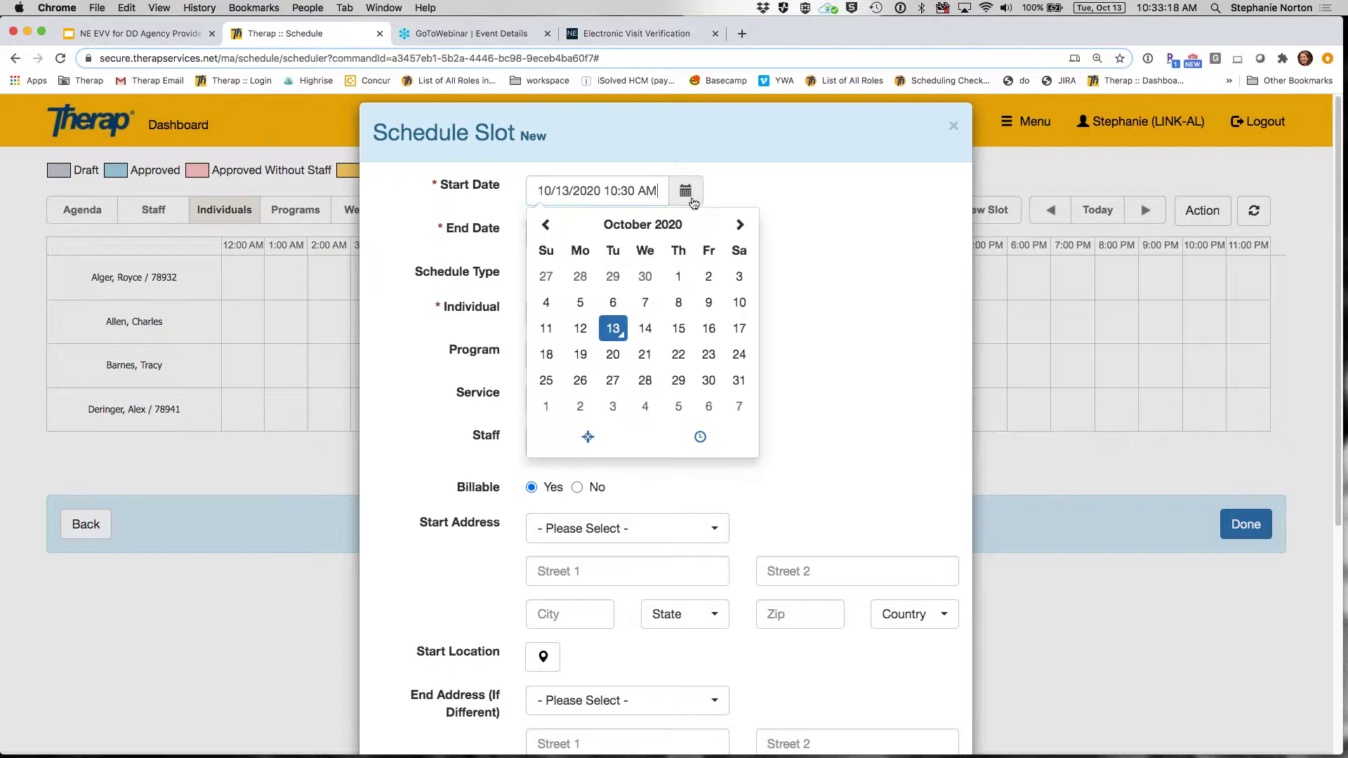
pyautogui.click(699, 439)
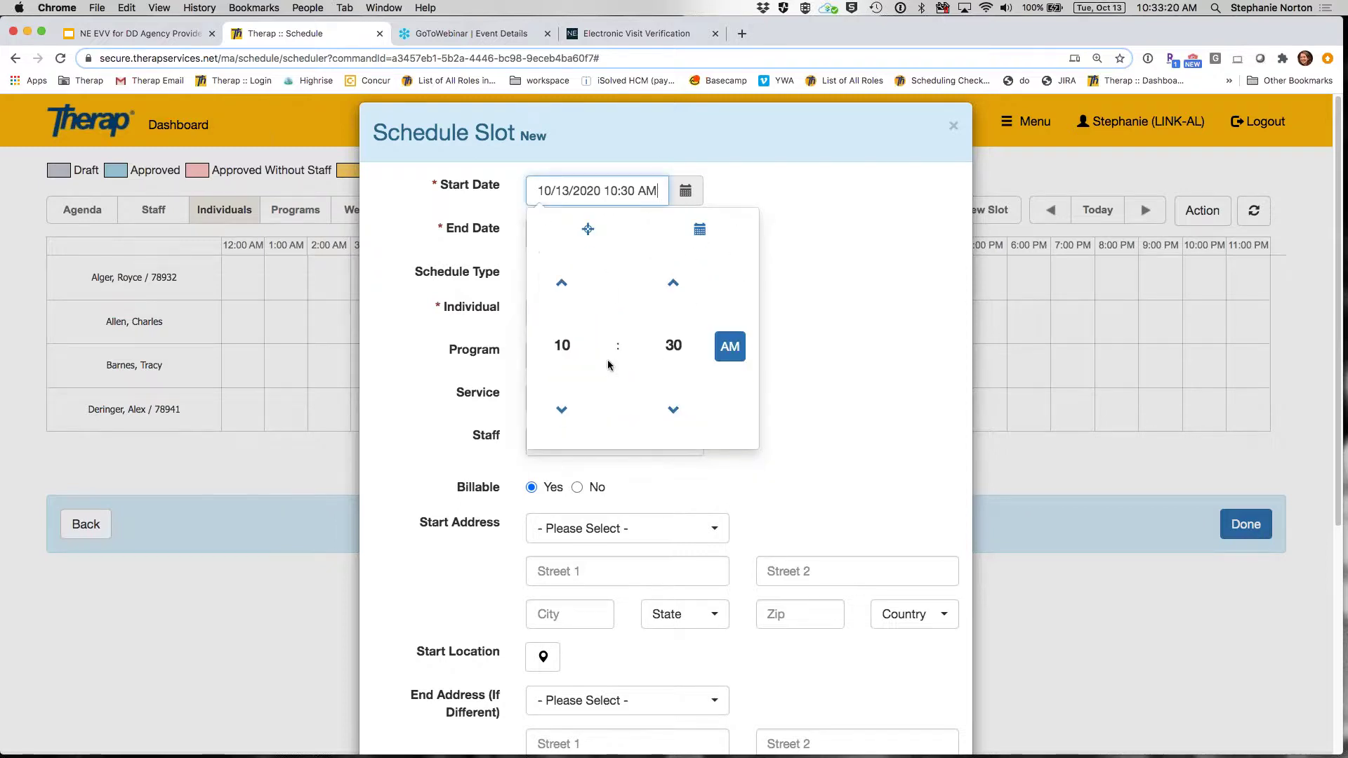
pyautogui.click(861, 318)
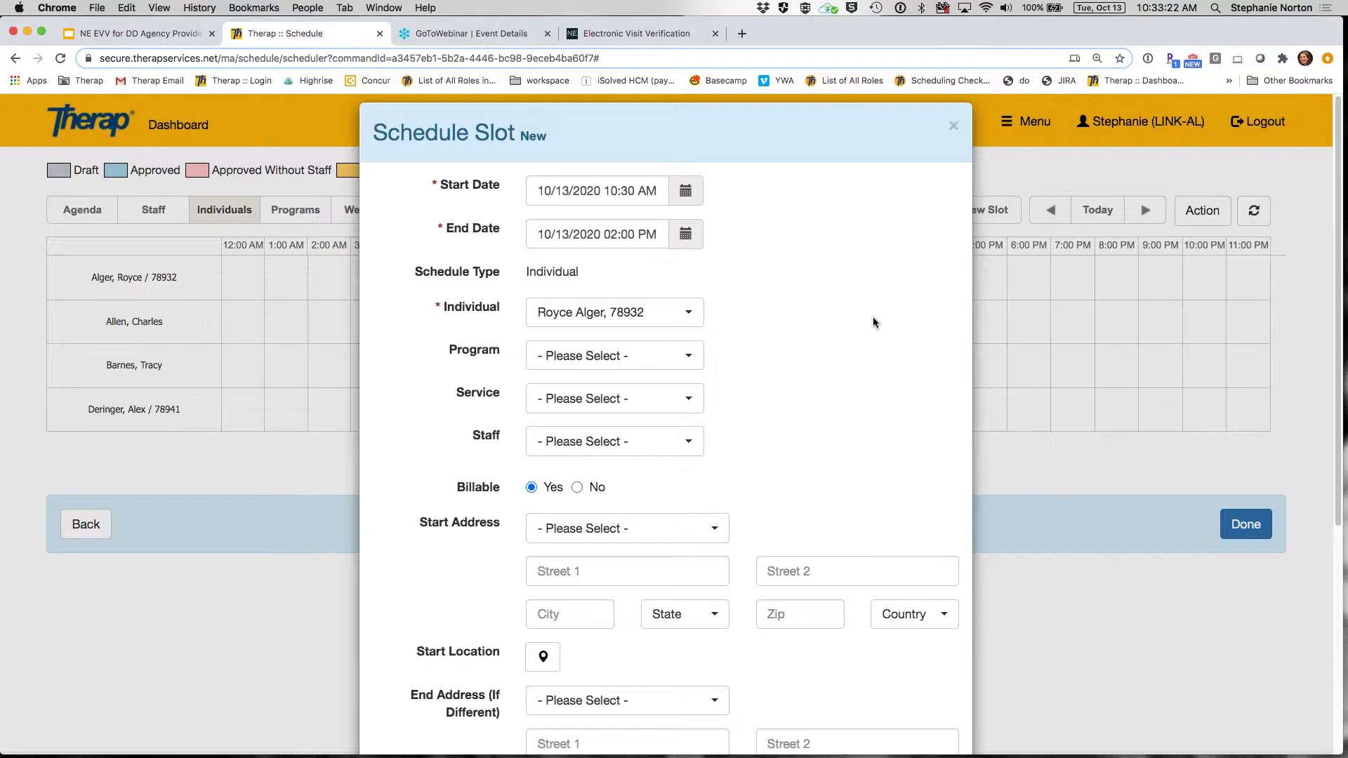
# - Set the slot's program to 1 - Nursing Services (Alabama Provider Office) and its service to Nursing Services (LPN/LVN) / T1003
pyautogui.click(596, 358)
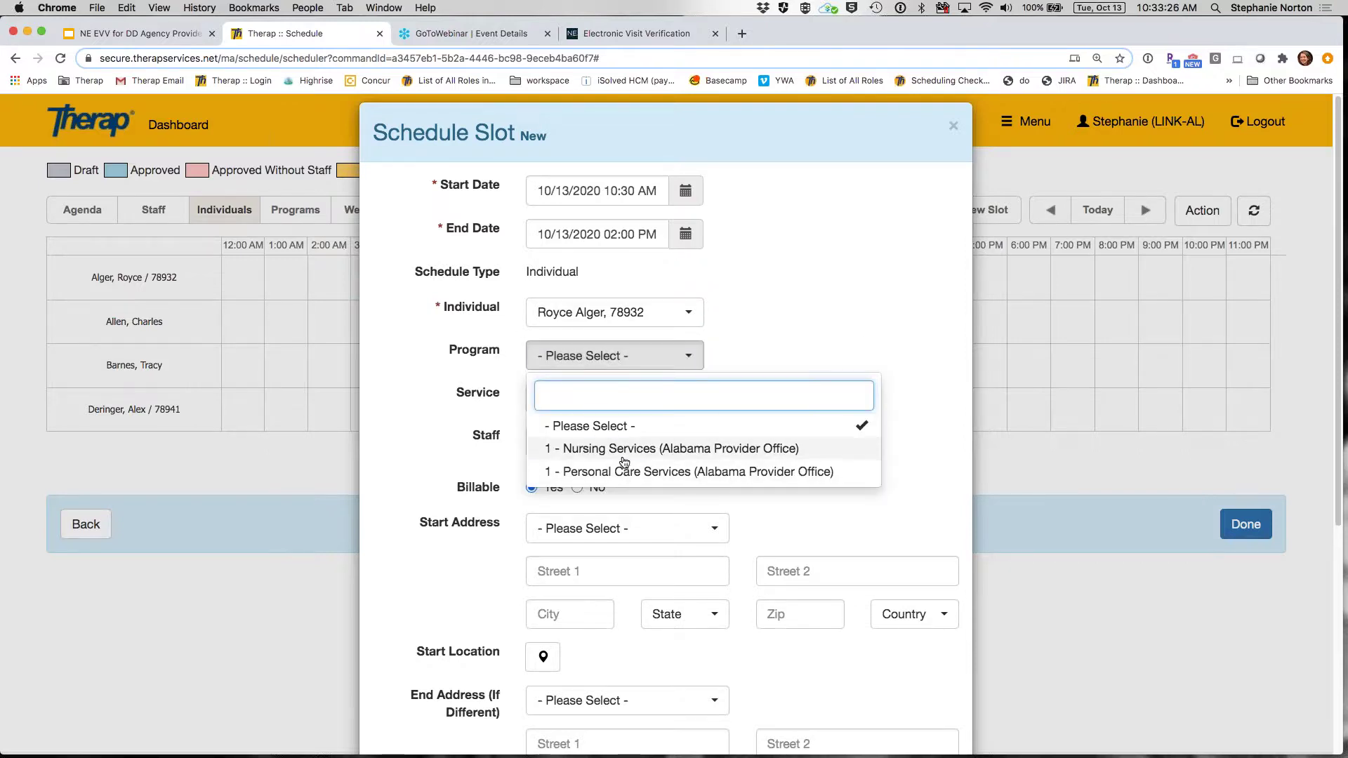
pyautogui.click(623, 457)
pyautogui.click(608, 399)
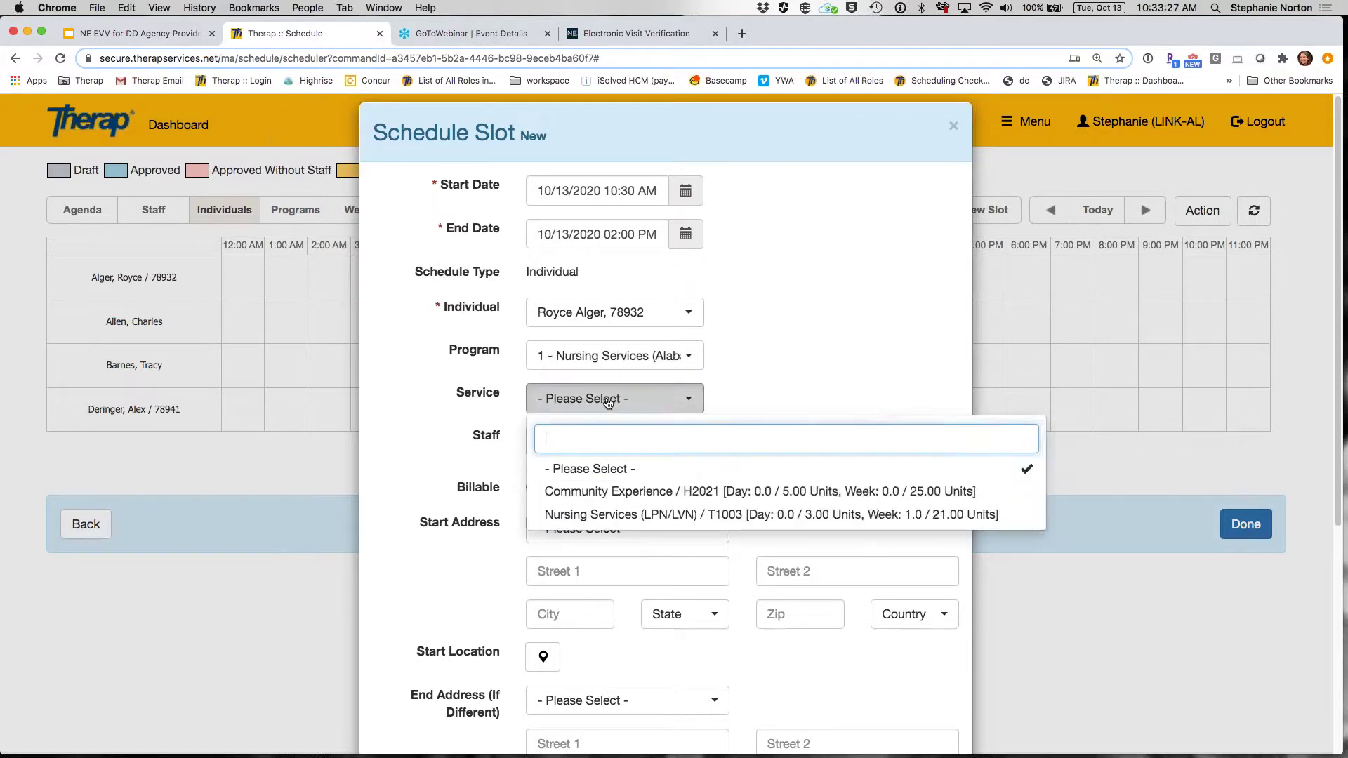
pyautogui.click(622, 514)
# - Assign the logged-in administrator as the staff member for the nursing slot
pyautogui.click(580, 447)
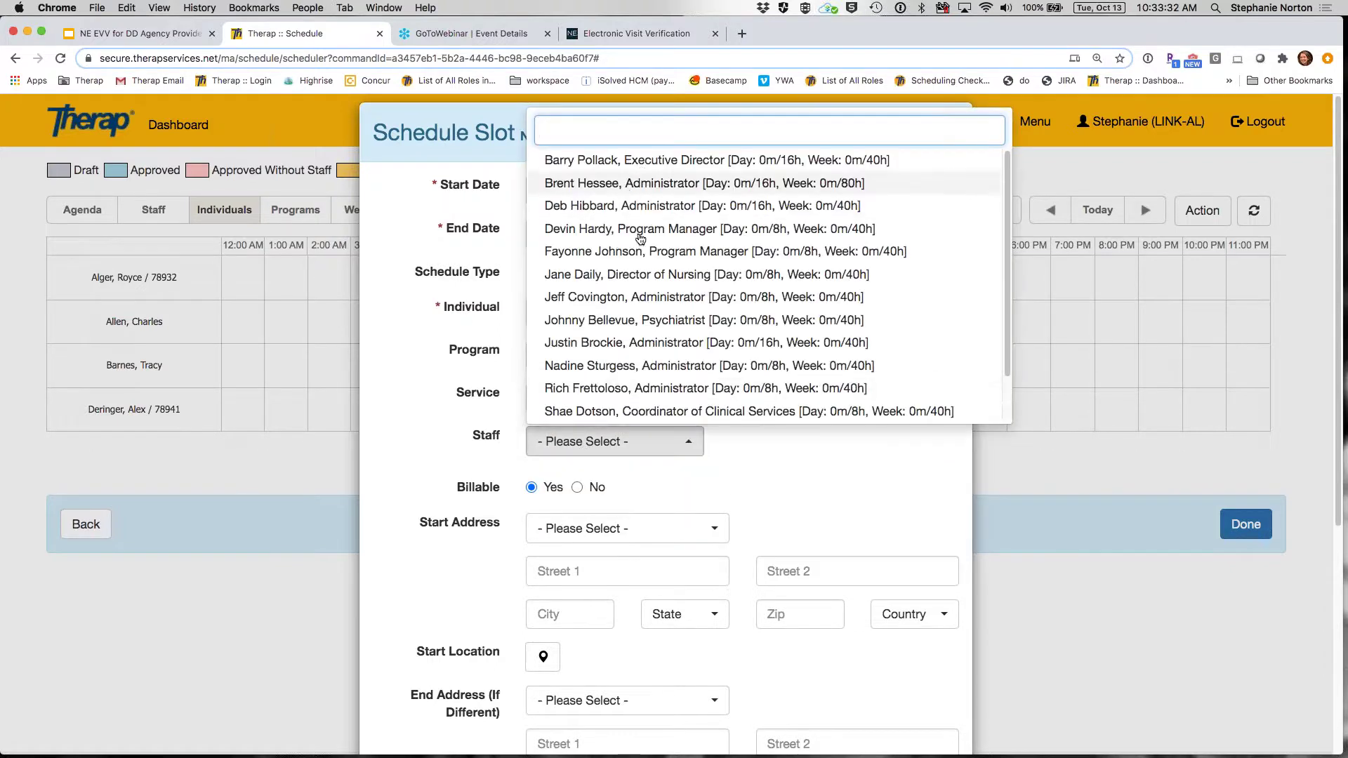
pyautogui.scroll(-2, 641, 367)
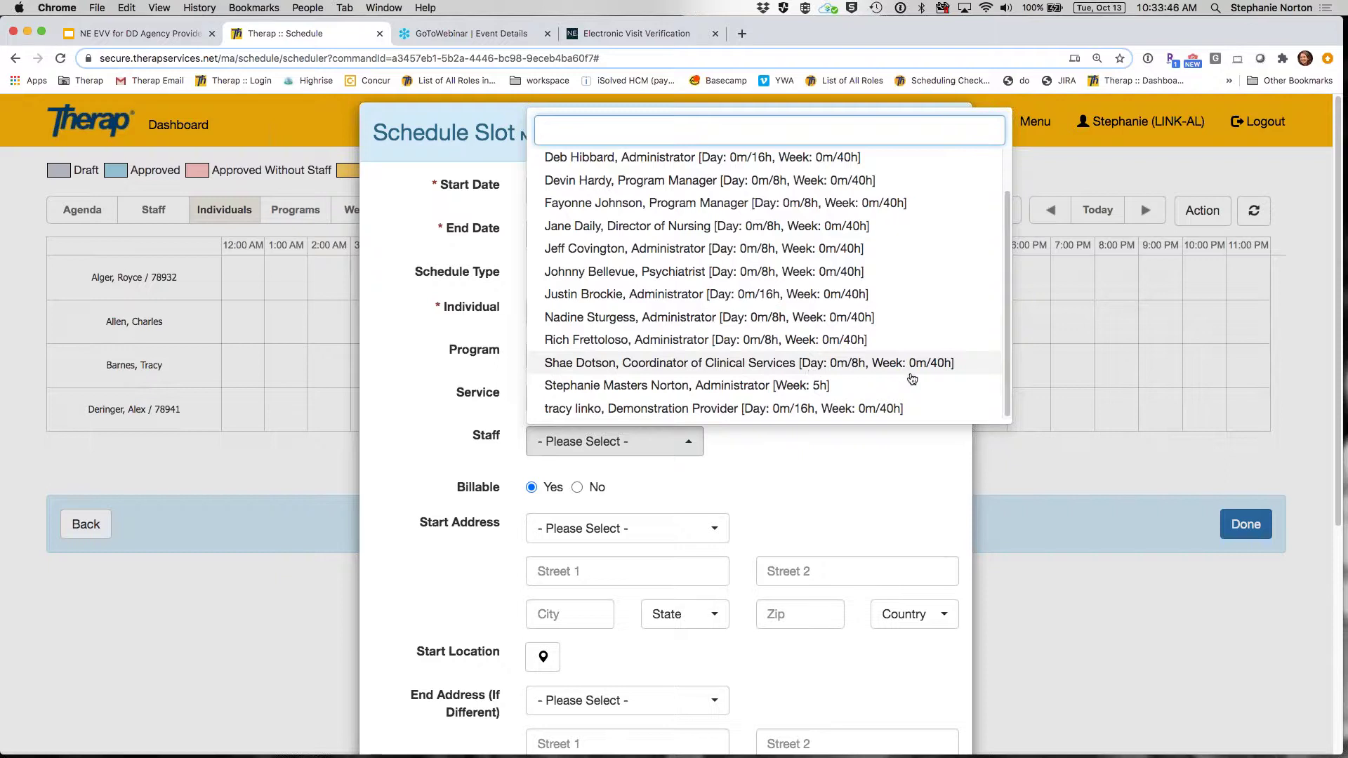
pyautogui.click(812, 387)
pyautogui.click(844, 473)
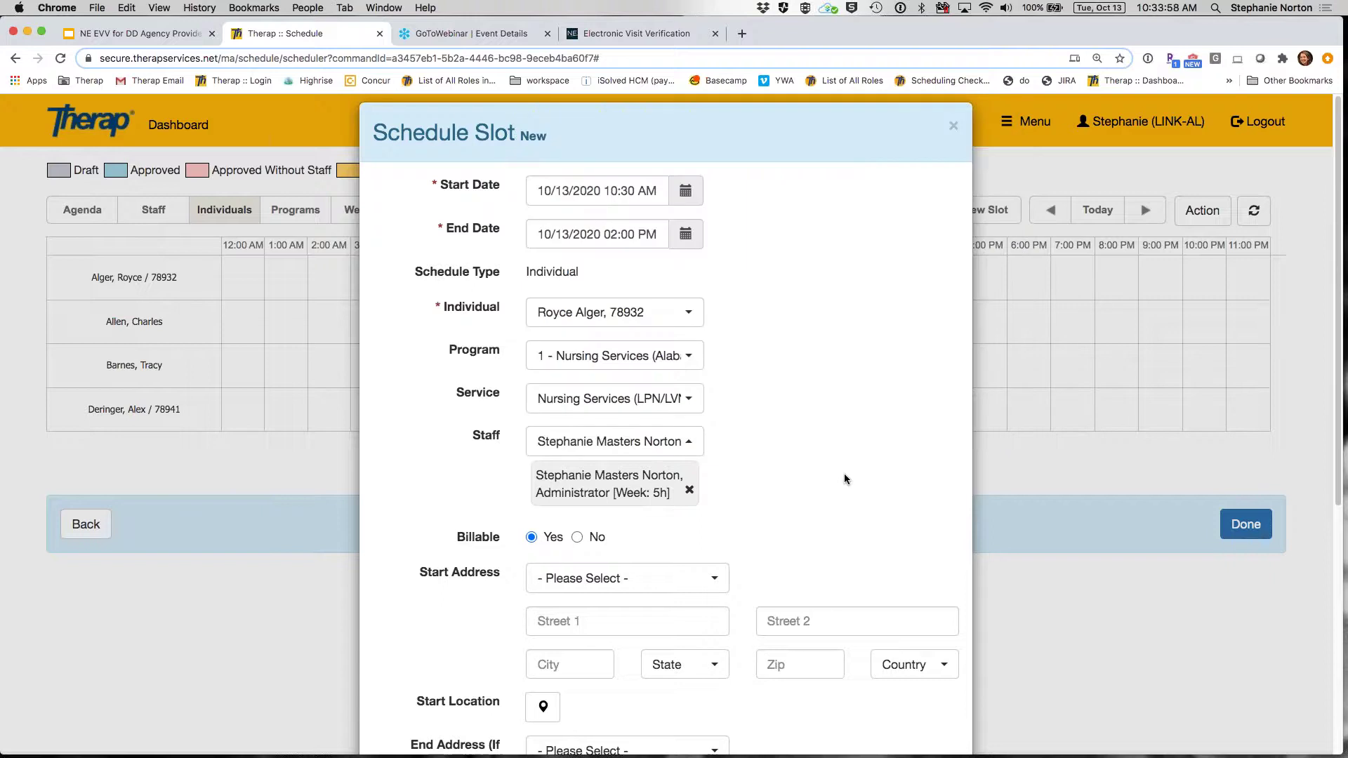
# - Try the individual's residential address as the slot's start address, and reset the address selection
pyautogui.scroll(-3, 858, 515)
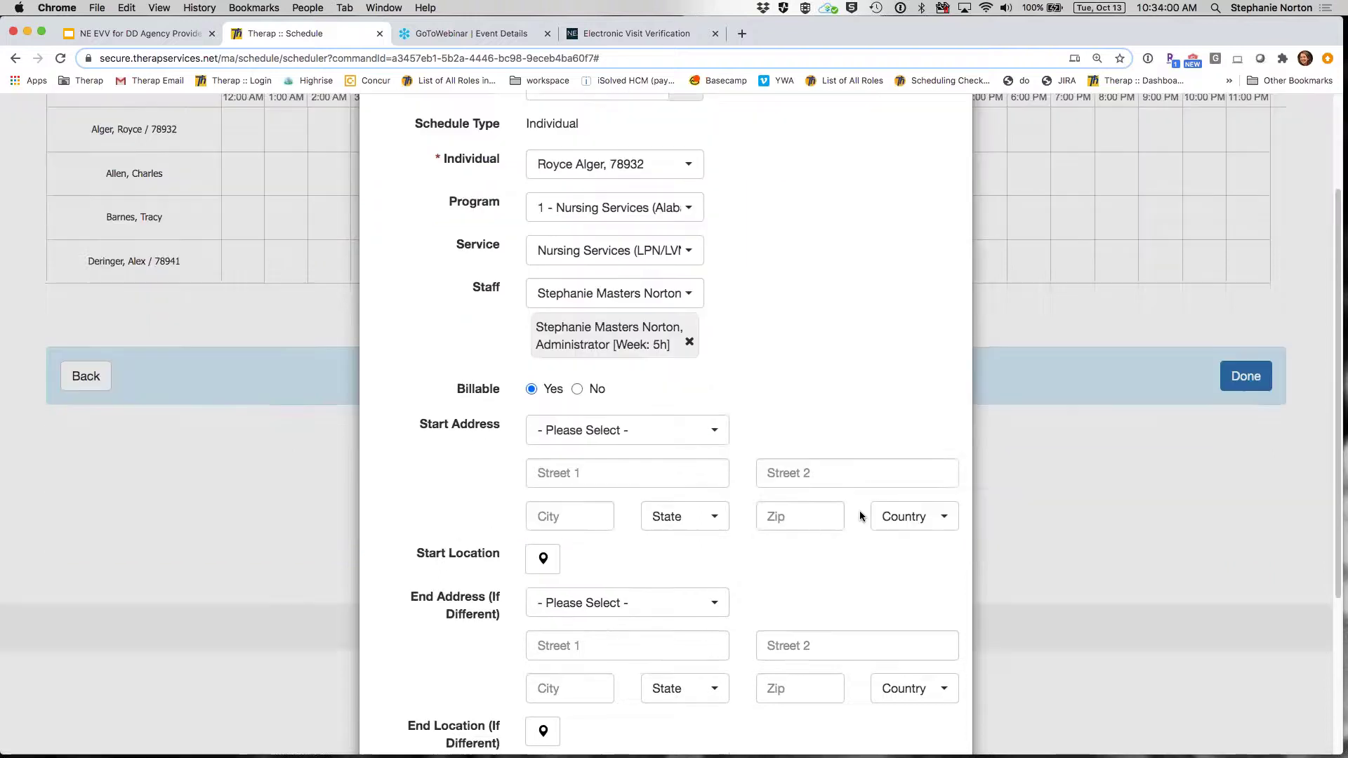
pyautogui.scroll(-3, 860, 516)
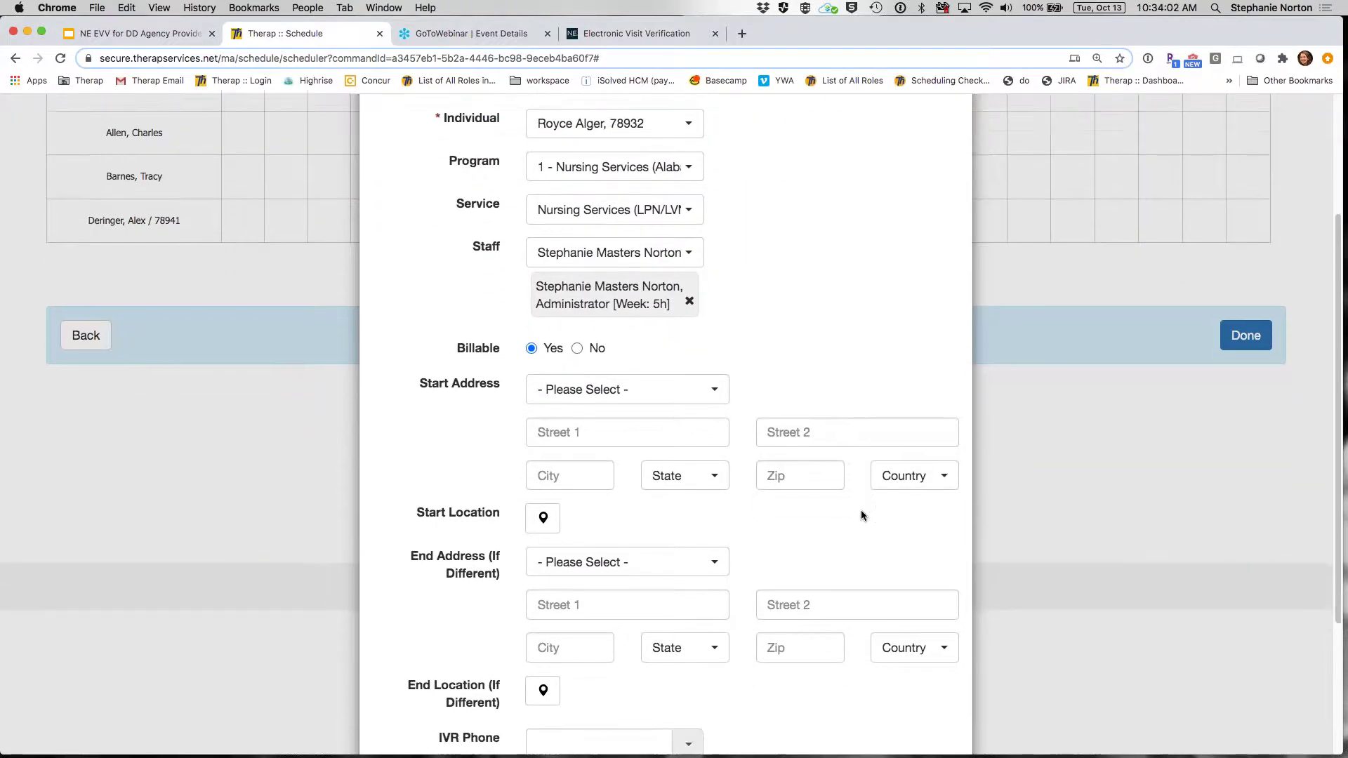
pyautogui.scroll(-2, 860, 510)
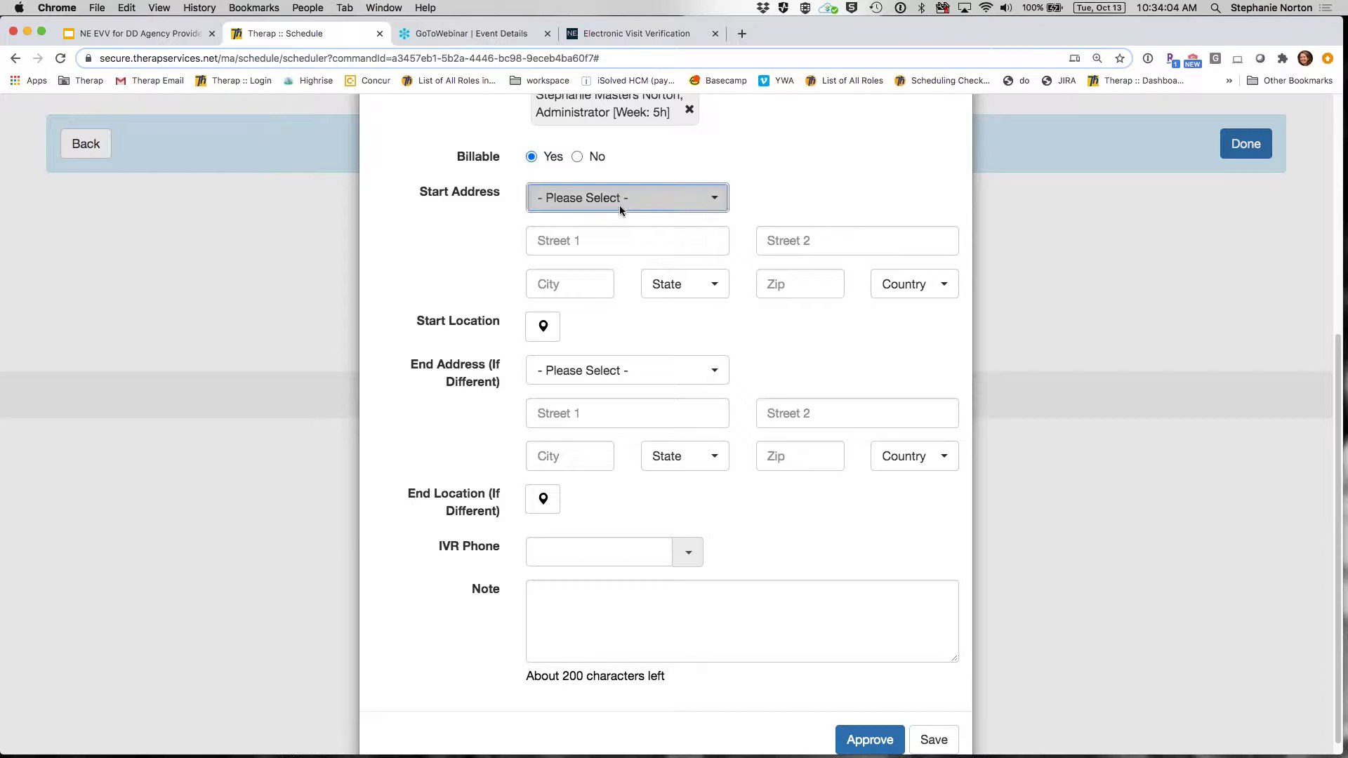
pyautogui.click(622, 205)
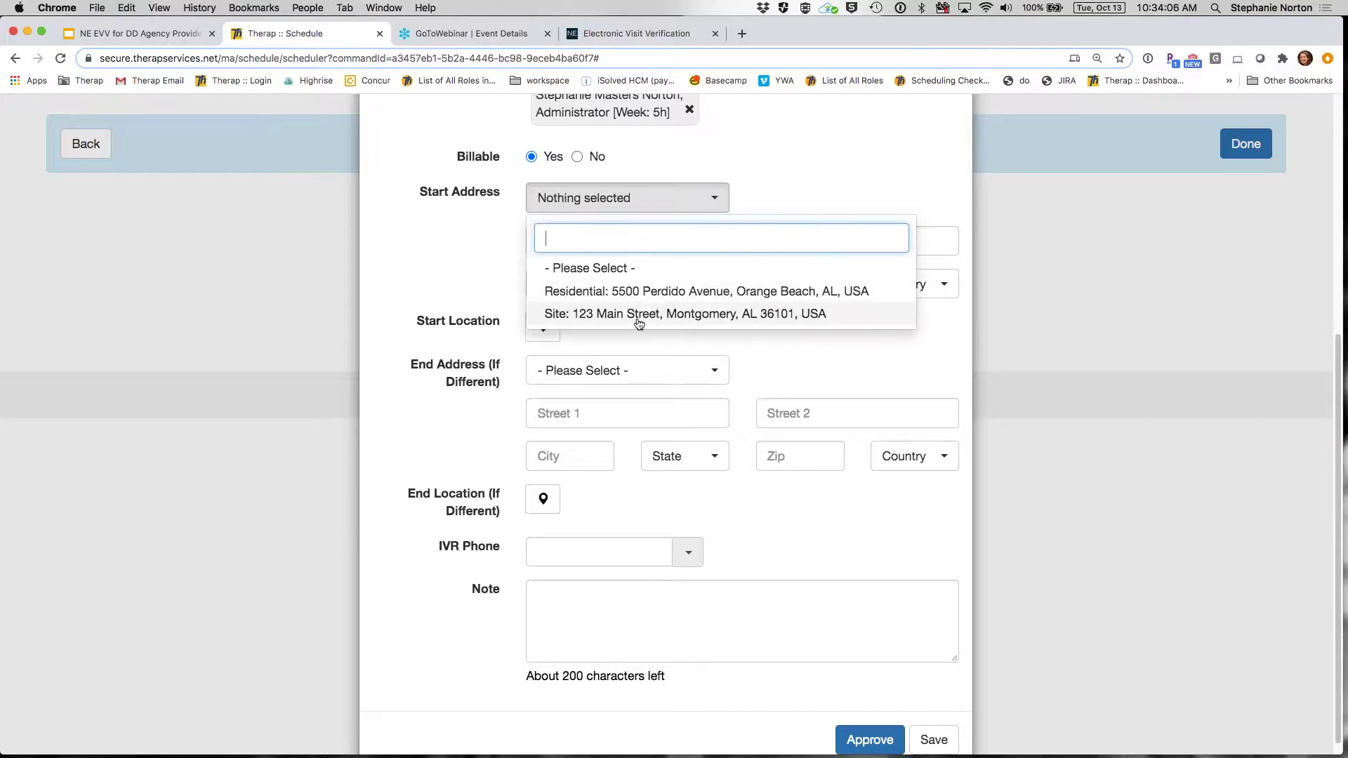
pyautogui.click(459, 280)
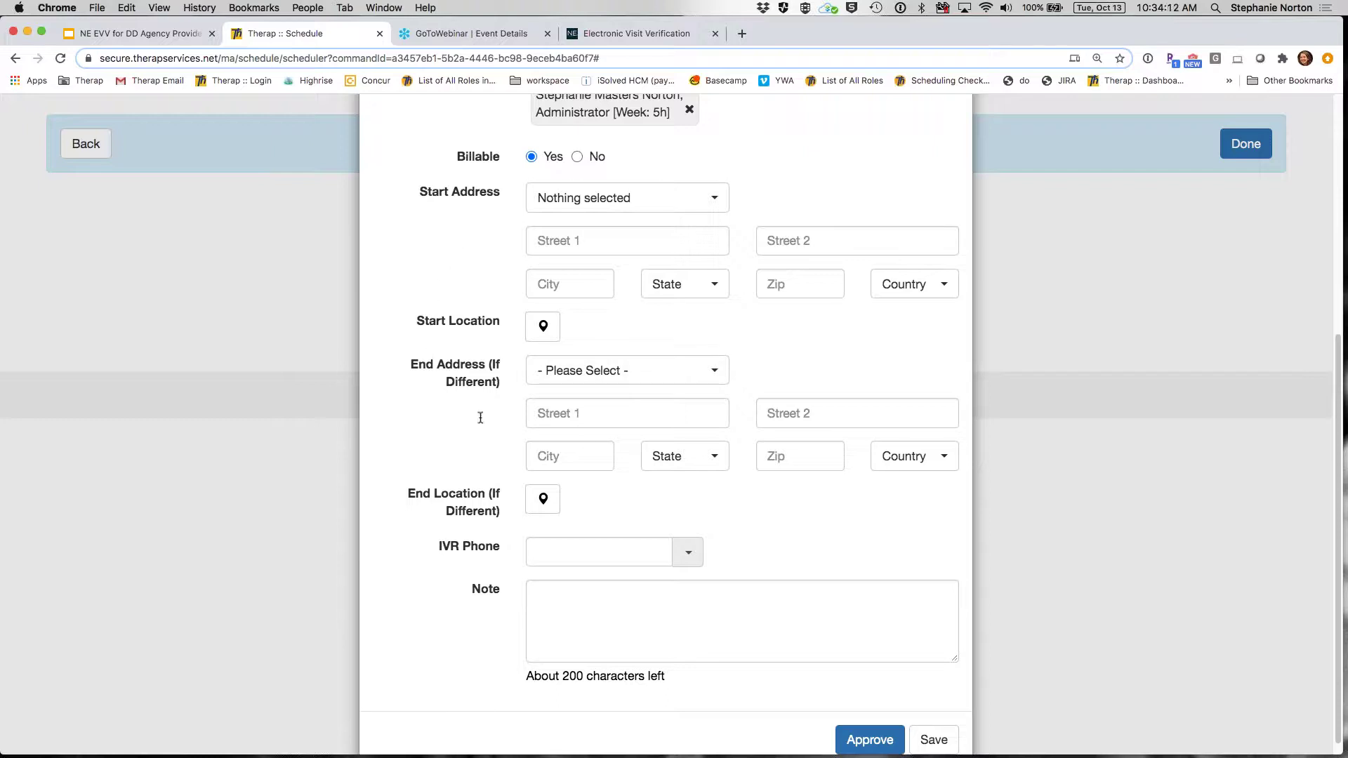
pyautogui.click(675, 199)
pyautogui.click(652, 294)
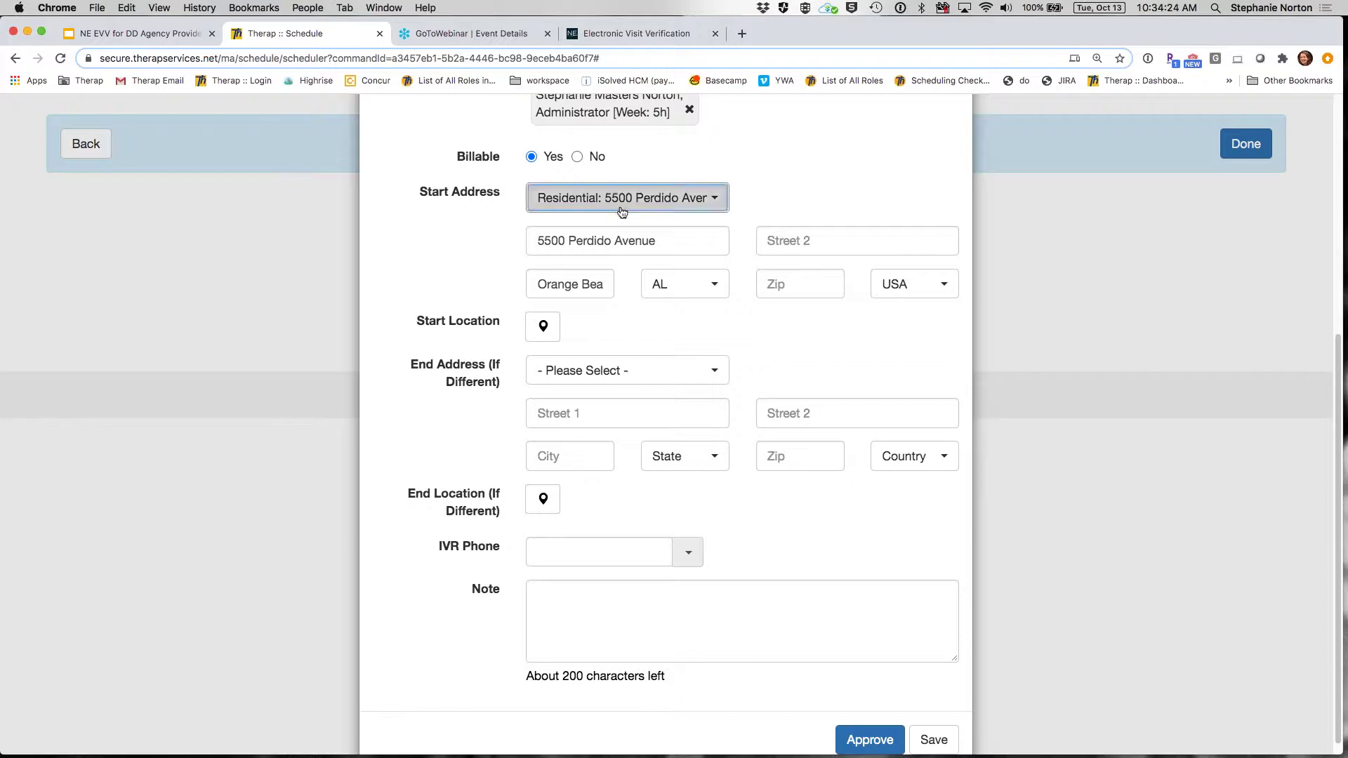
pyautogui.click(670, 200)
pyautogui.click(569, 266)
# - Add the note "remember to......" to the nursing slot and approve it
pyautogui.scroll(-1, 503, 347)
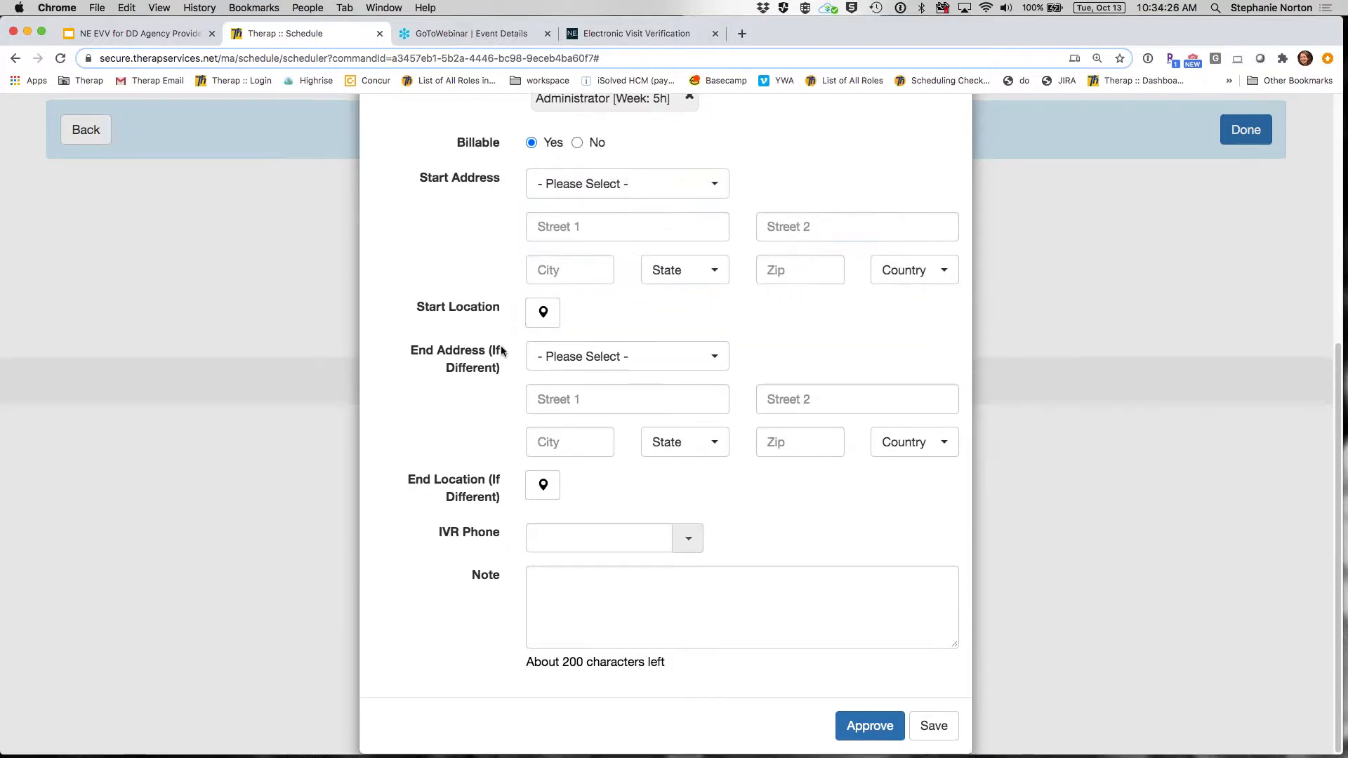
pyautogui.click(671, 586)
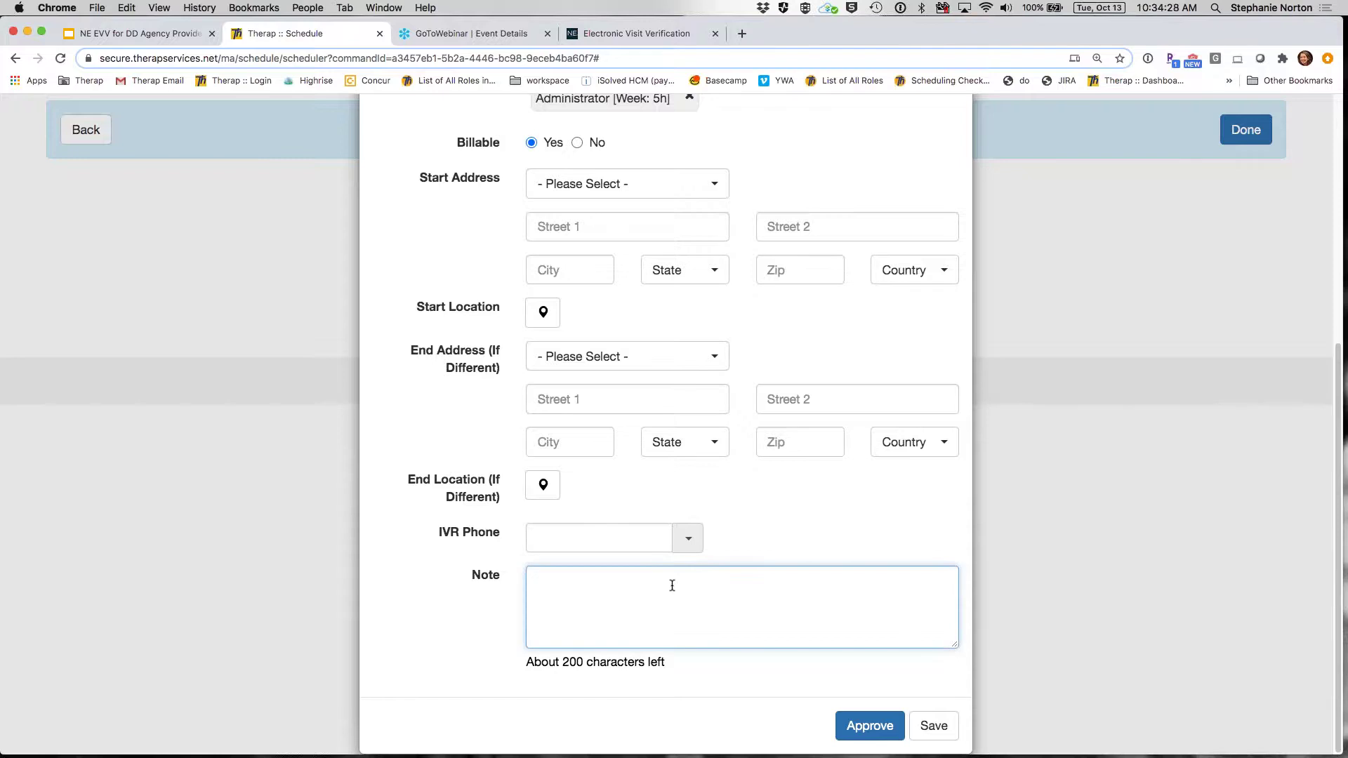
pyautogui.write('remember to......')
pyautogui.click(861, 734)
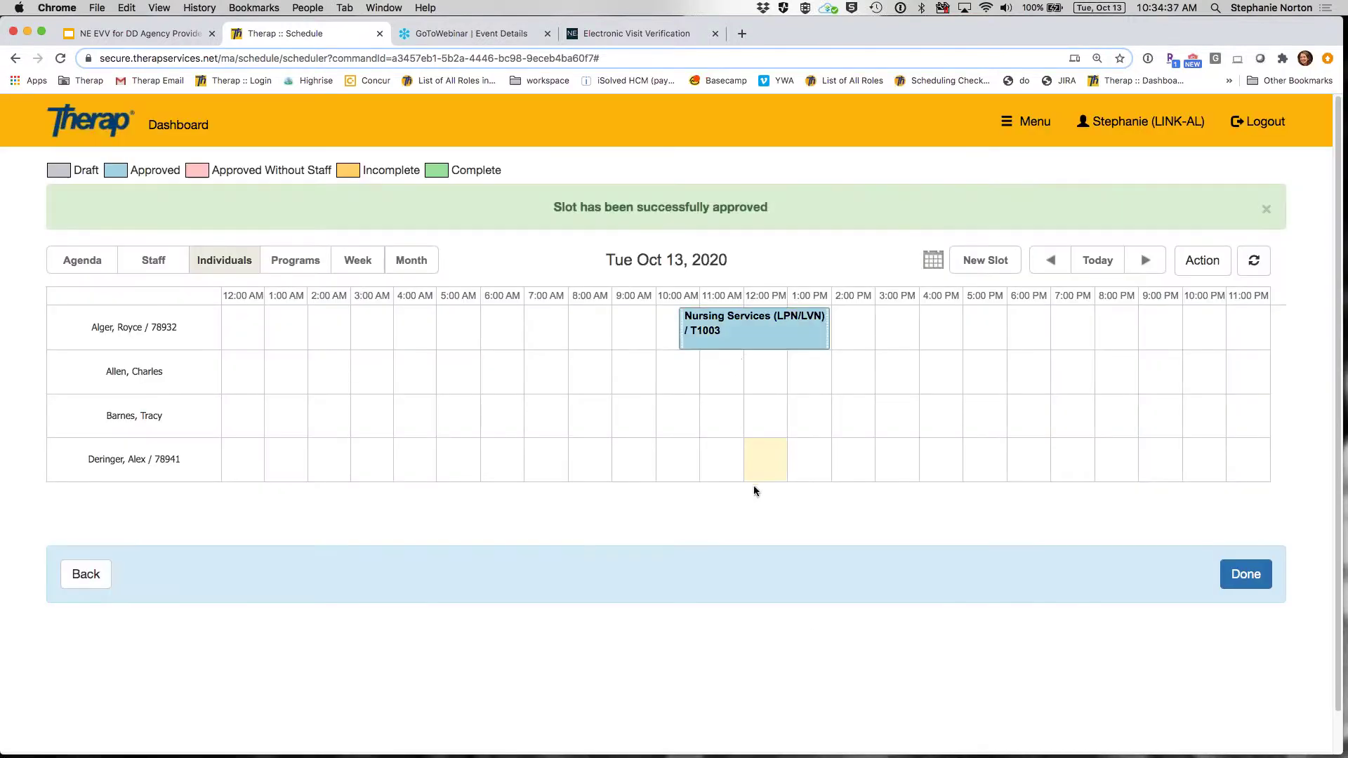
pyautogui.moveTo(737, 343)
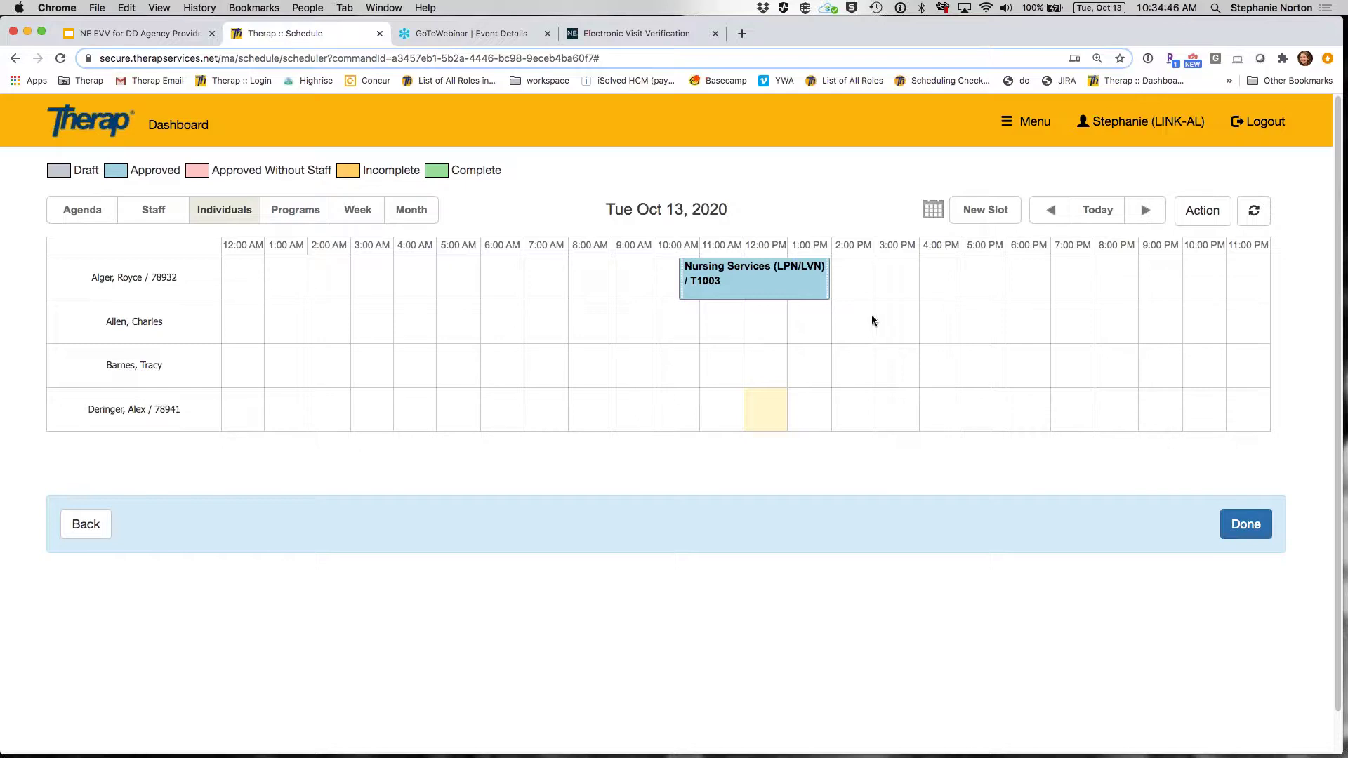
# - Start a 03:00 PM to 05:00 PM slot for the second listed individual, with the Personal Care Services program and Personal Care Services (PCS) / T1019
pyautogui.moveTo(894, 319); pyautogui.dragTo(967, 320)
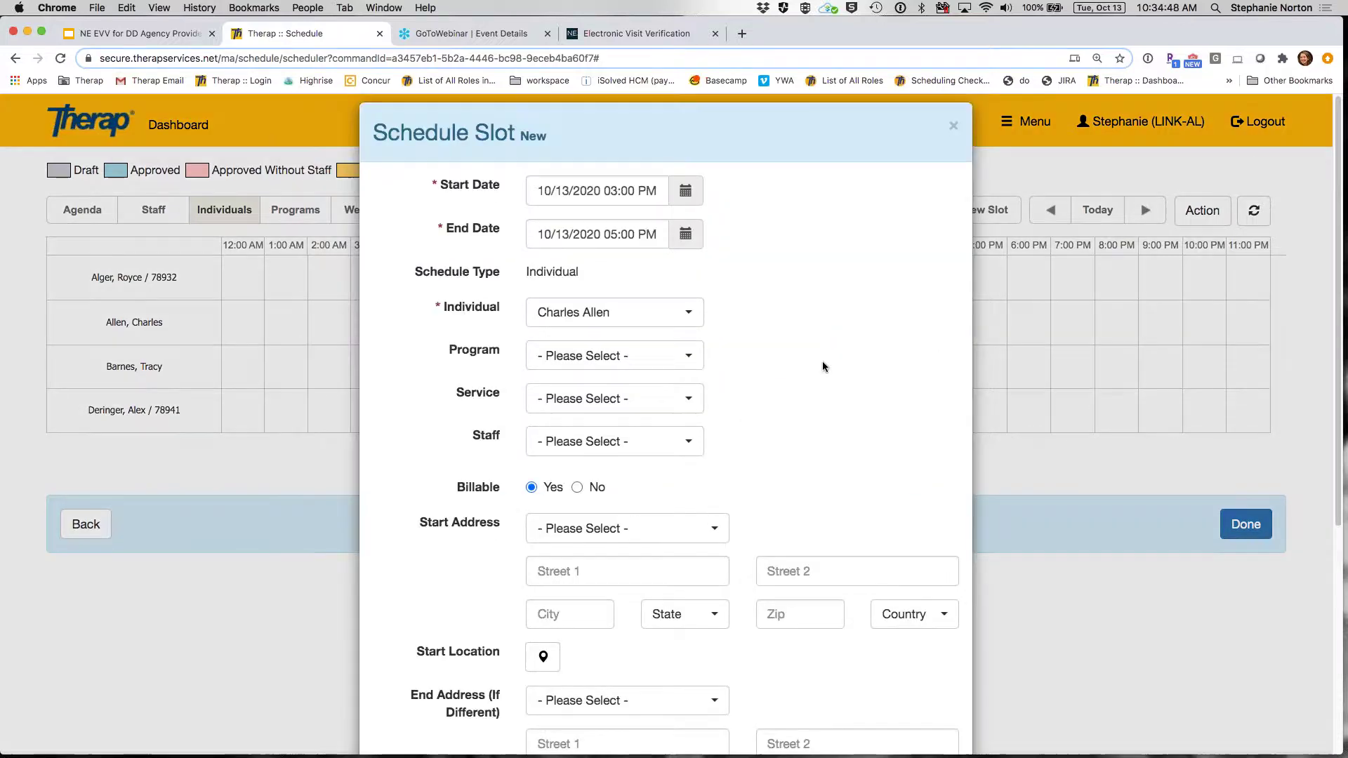
pyautogui.click(614, 356)
pyautogui.click(653, 444)
pyautogui.click(653, 398)
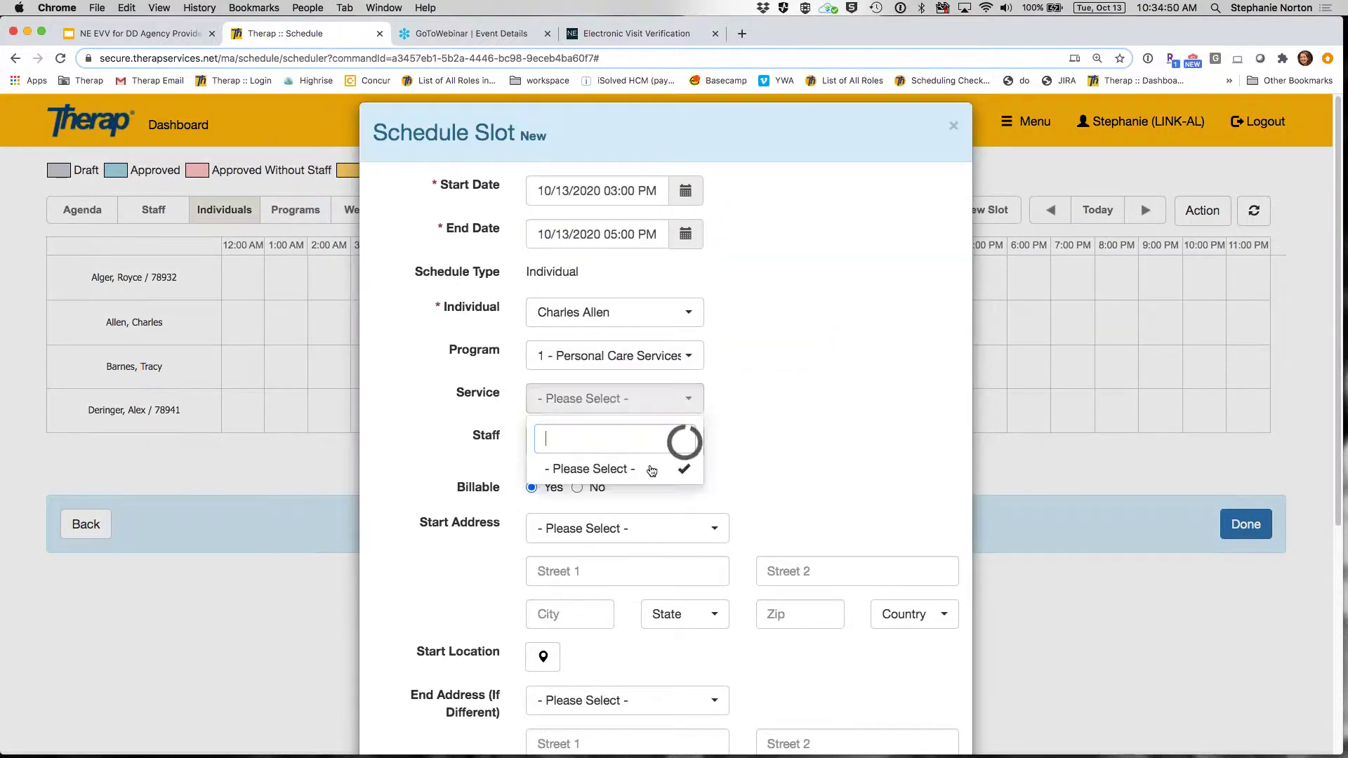
pyautogui.click(660, 488)
# - Assign the administrator listed right after the Director of Nursing as staff and approve the personal care slot
pyautogui.click(663, 443)
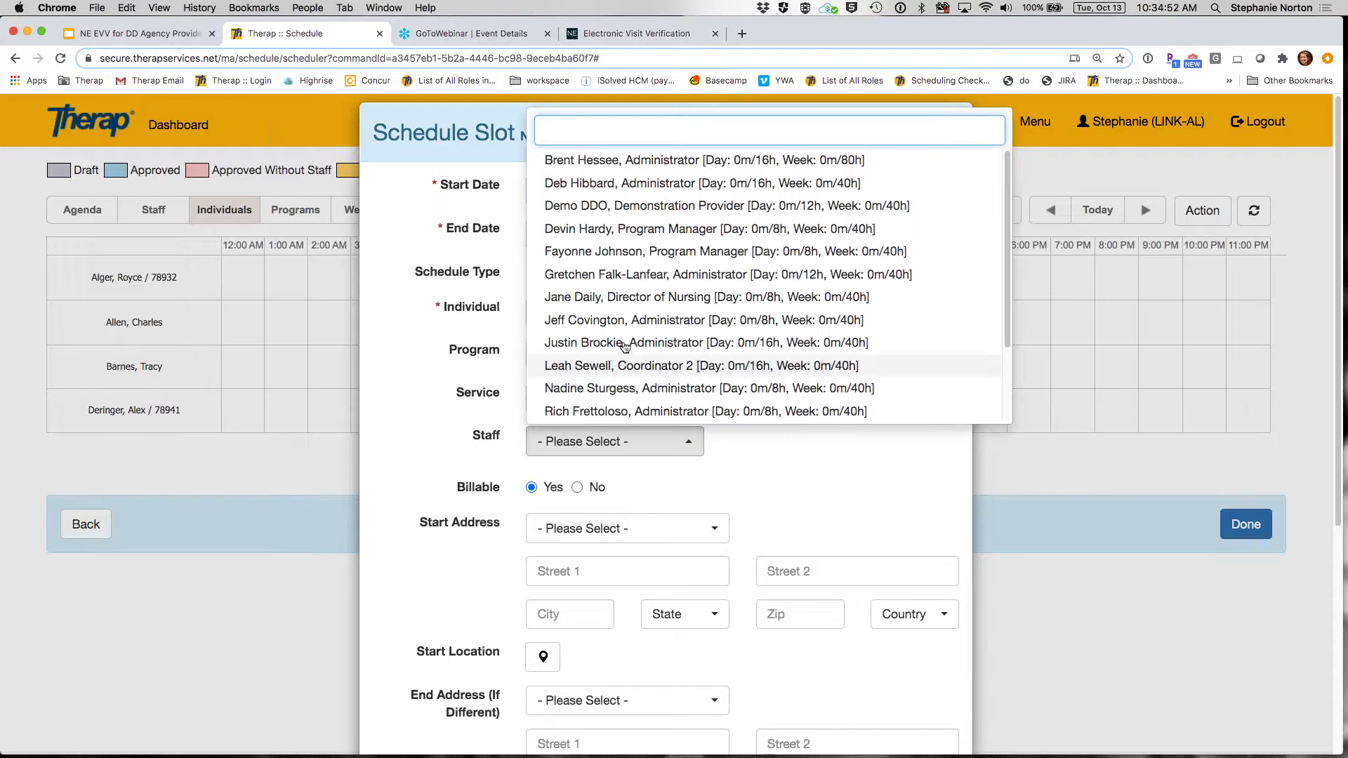
pyautogui.click(623, 322)
pyautogui.scroll(-5, 836, 614)
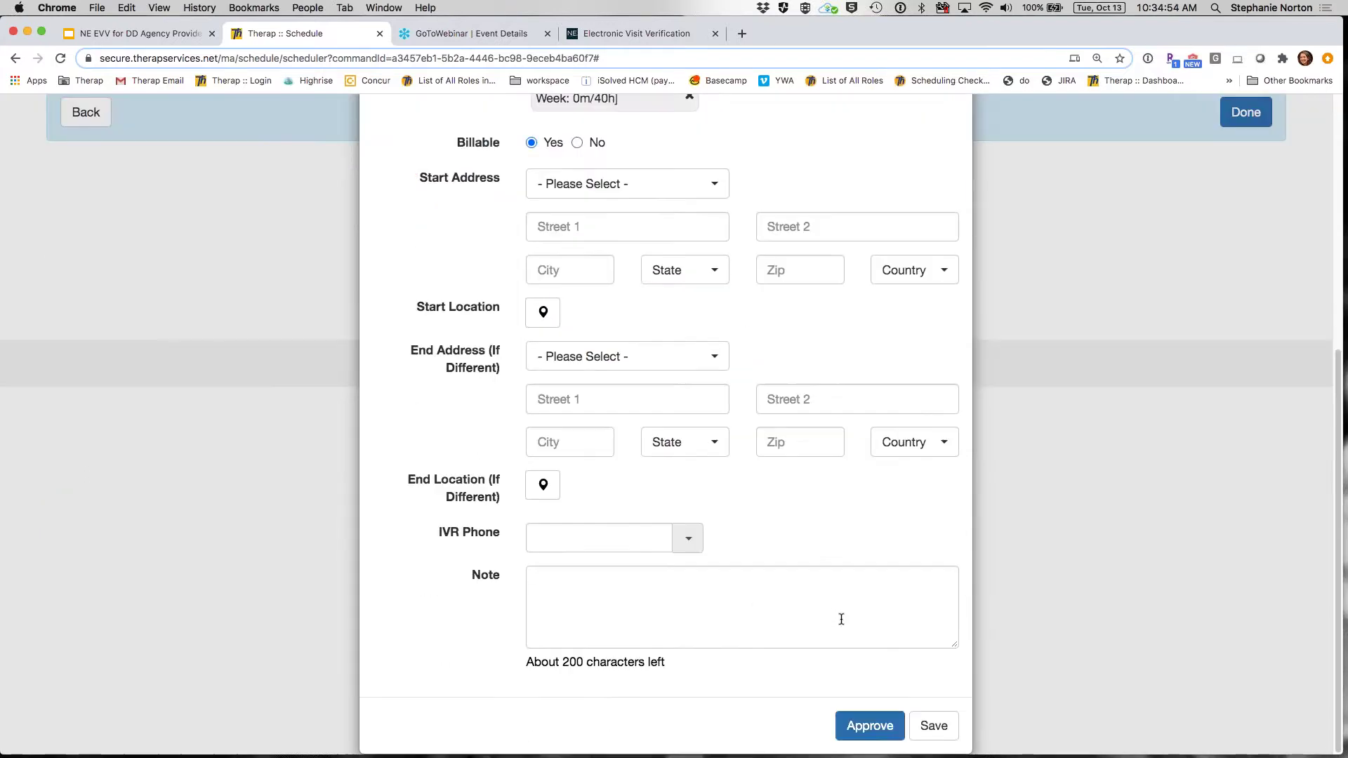
pyautogui.click(890, 723)
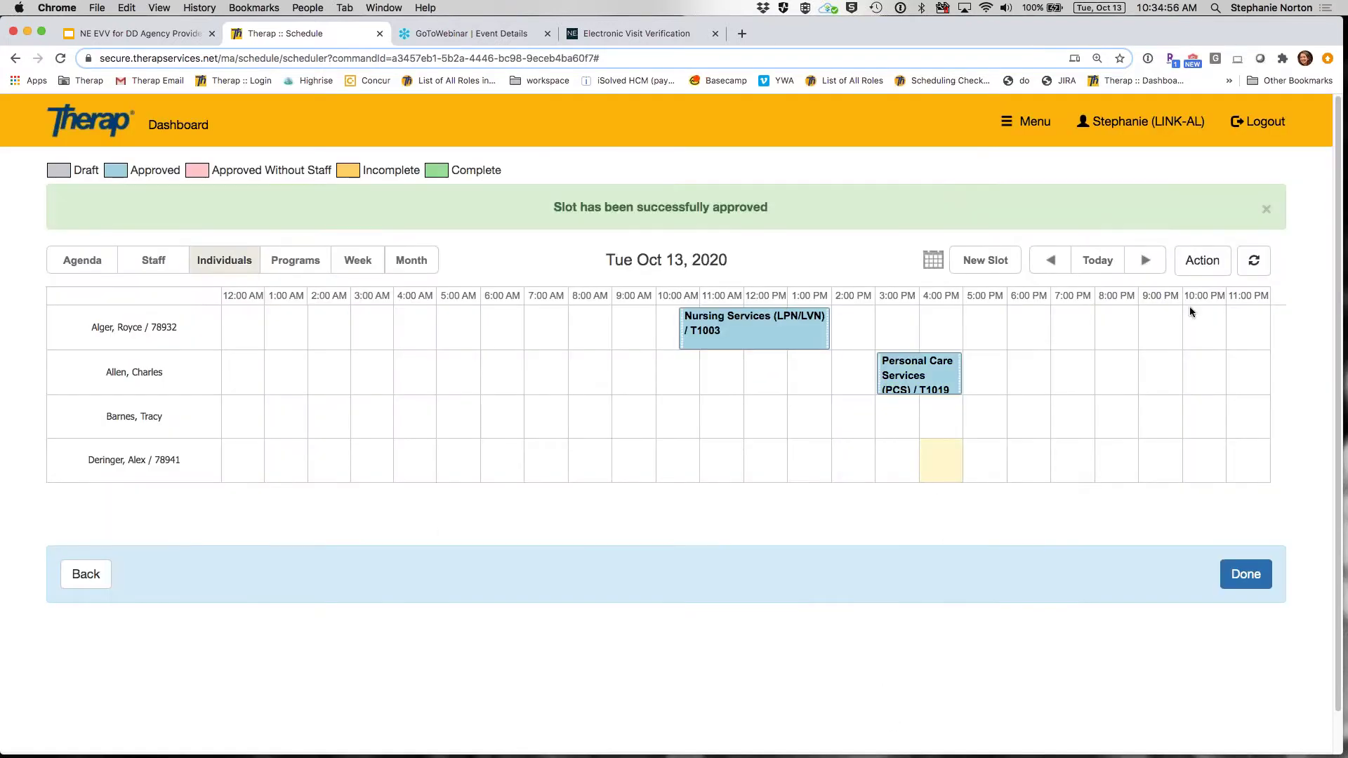
# - Start a bulk copy and search for source slots from 10/13/2020 to 10/13/2020
pyautogui.click(1198, 267)
pyautogui.click(636, 443)
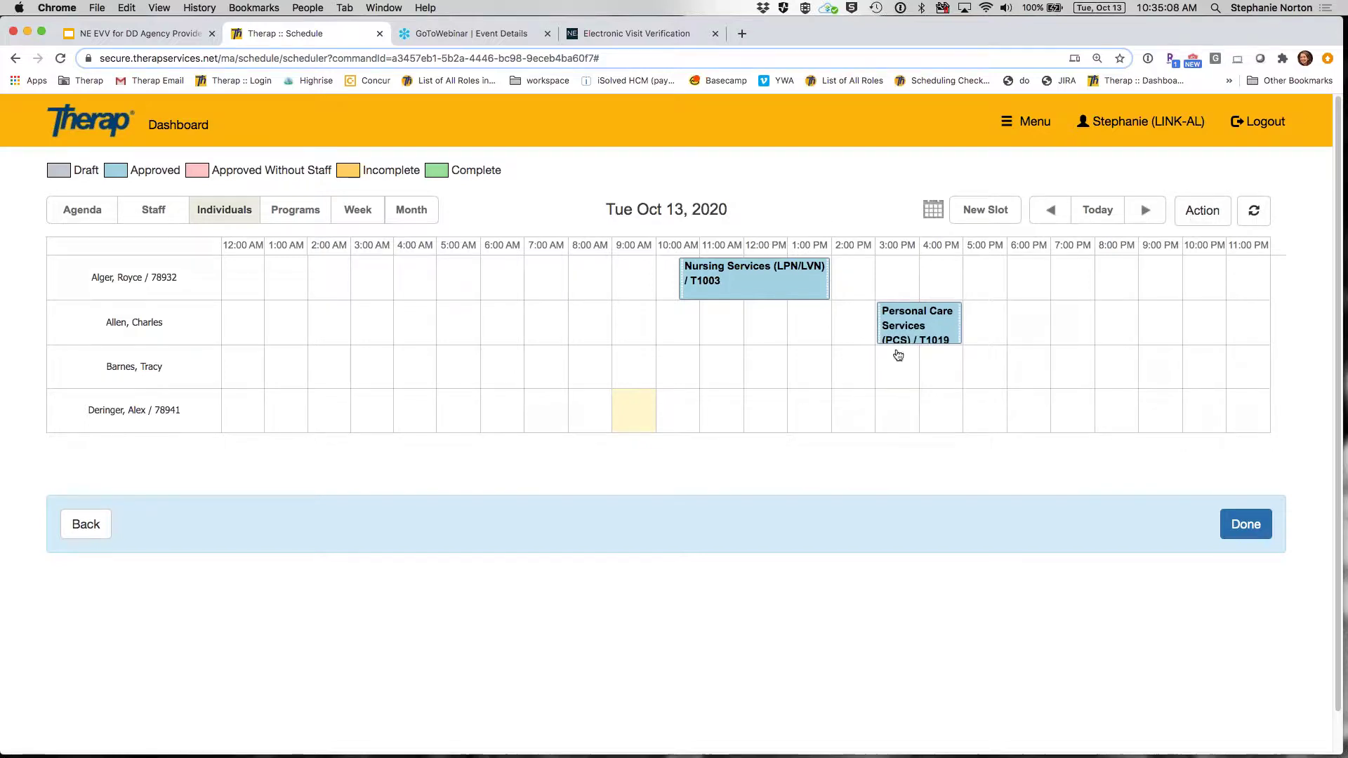
pyautogui.click(1193, 224)
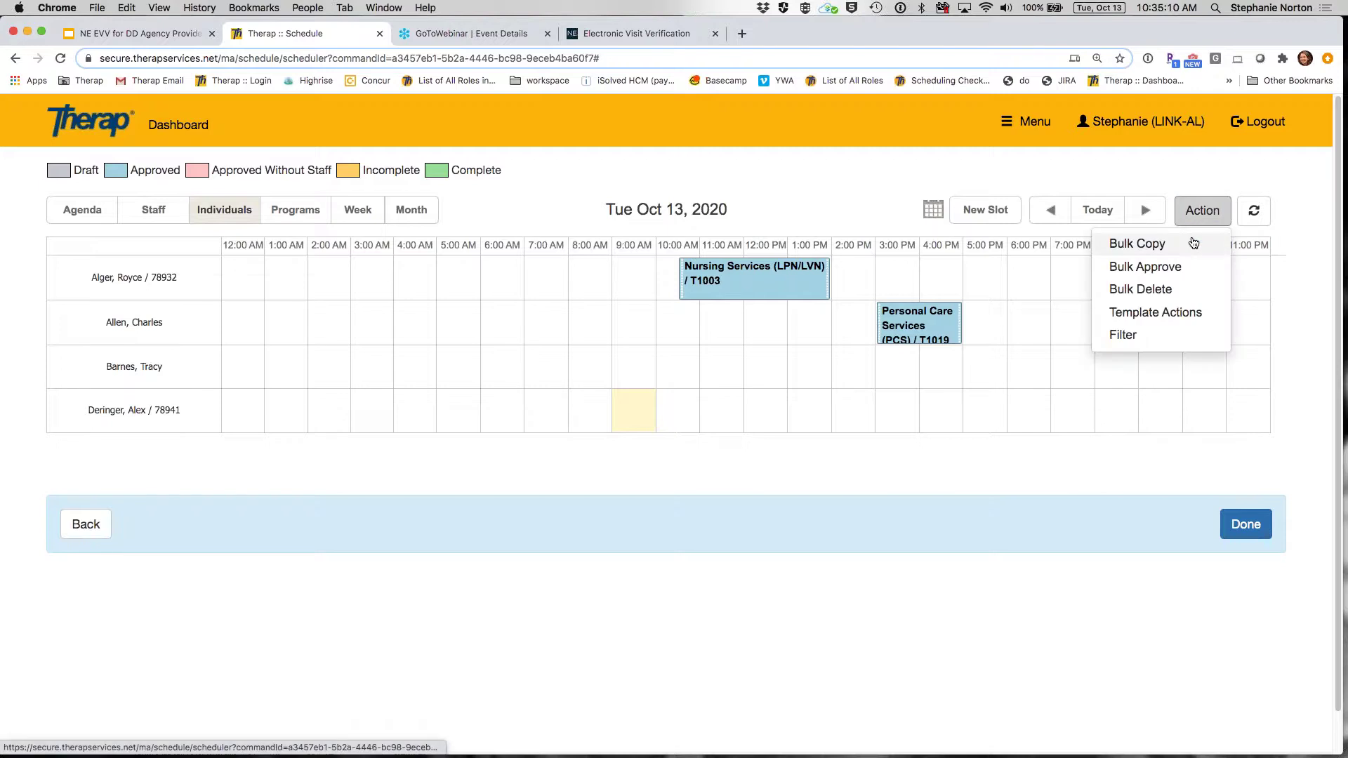
pyautogui.click(1194, 244)
pyautogui.click(695, 210)
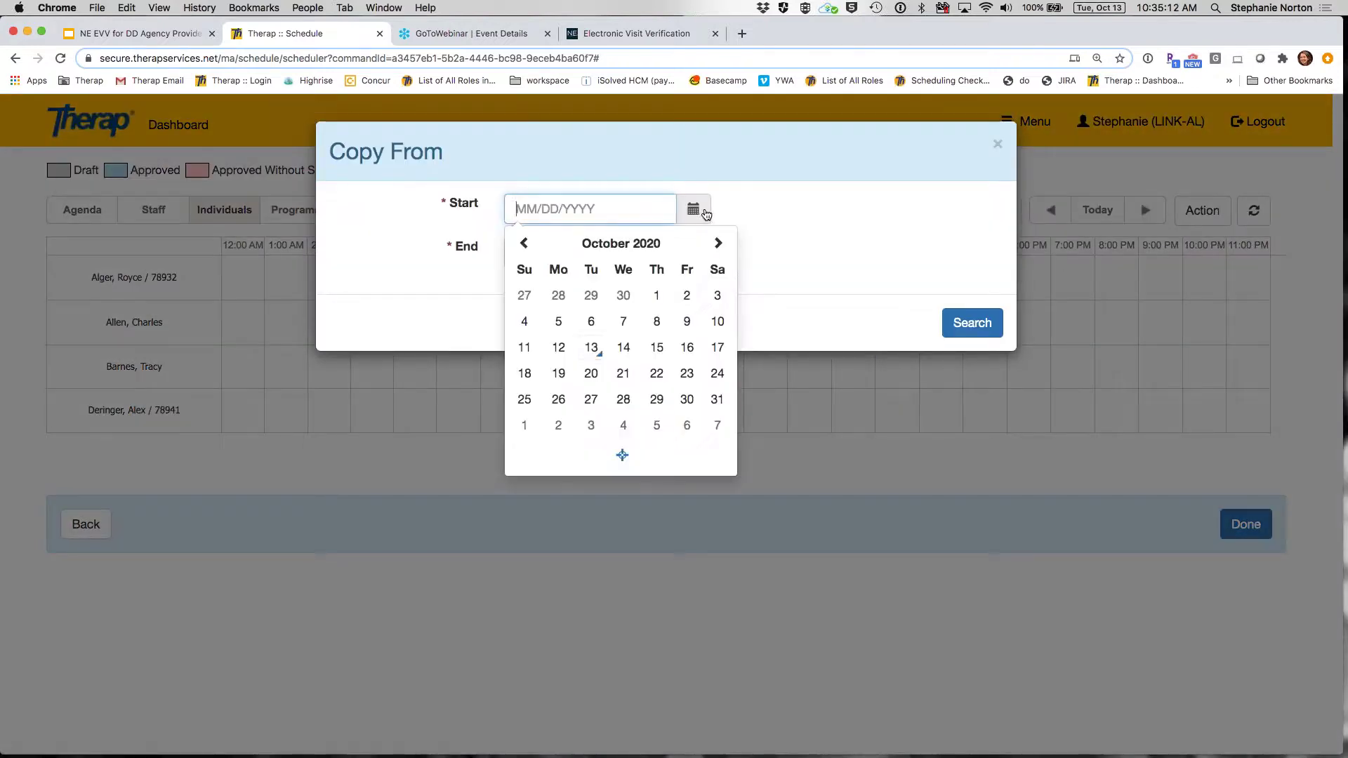
pyautogui.click(598, 349)
pyautogui.click(695, 257)
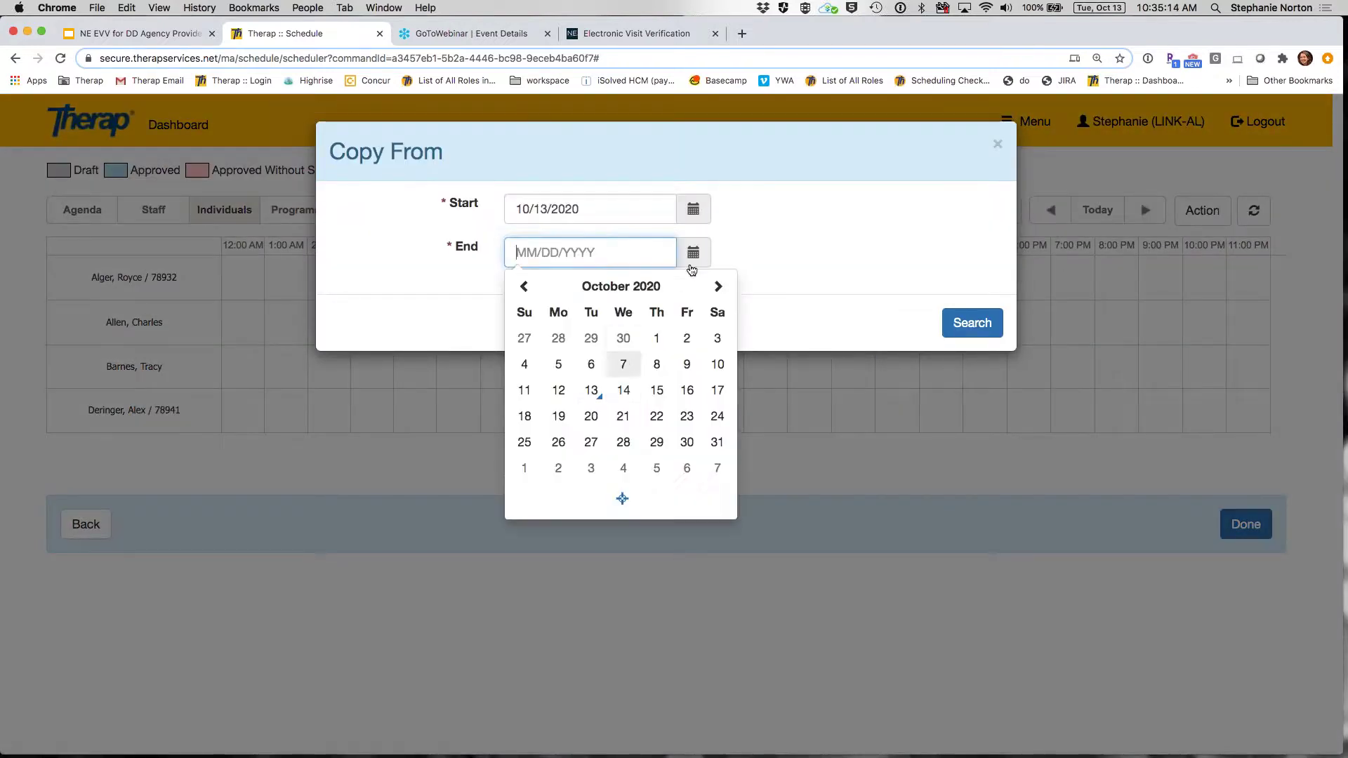
pyautogui.click(594, 391)
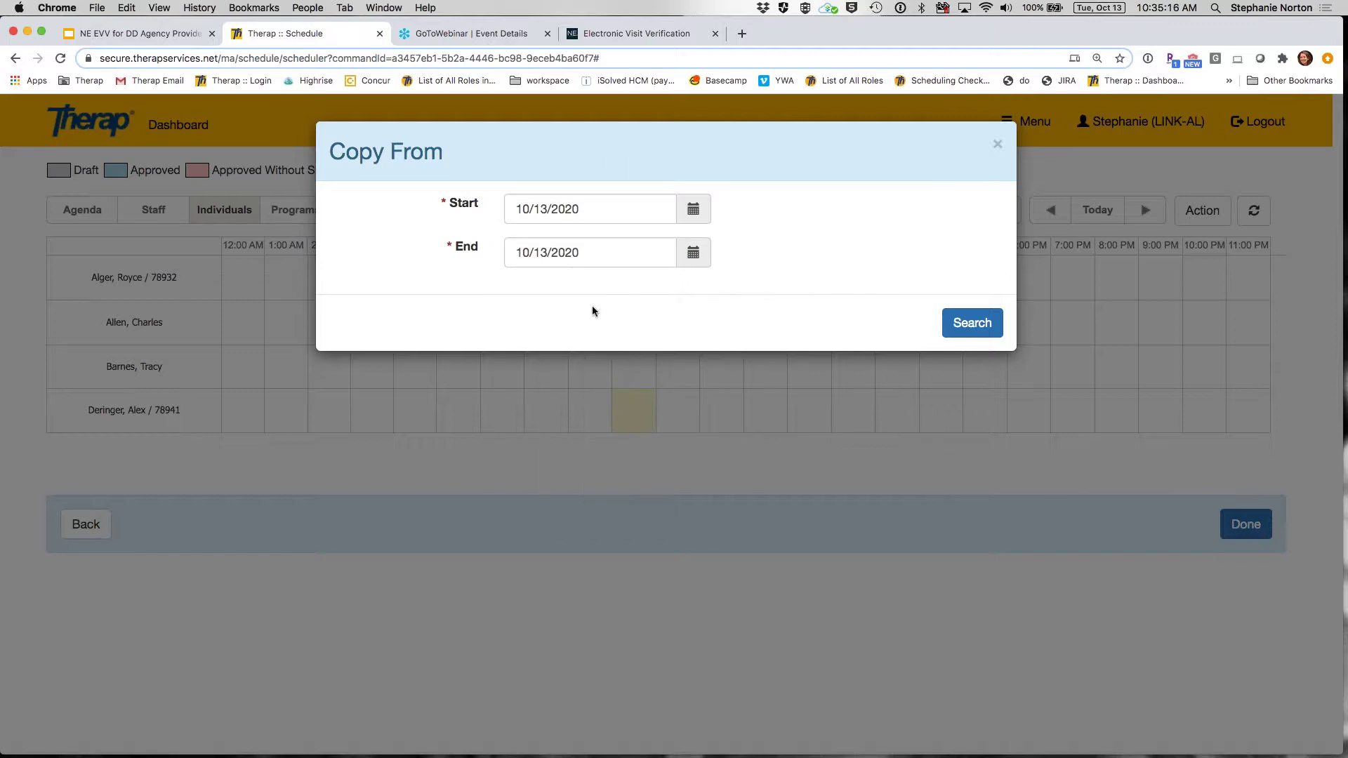
pyautogui.click(973, 328)
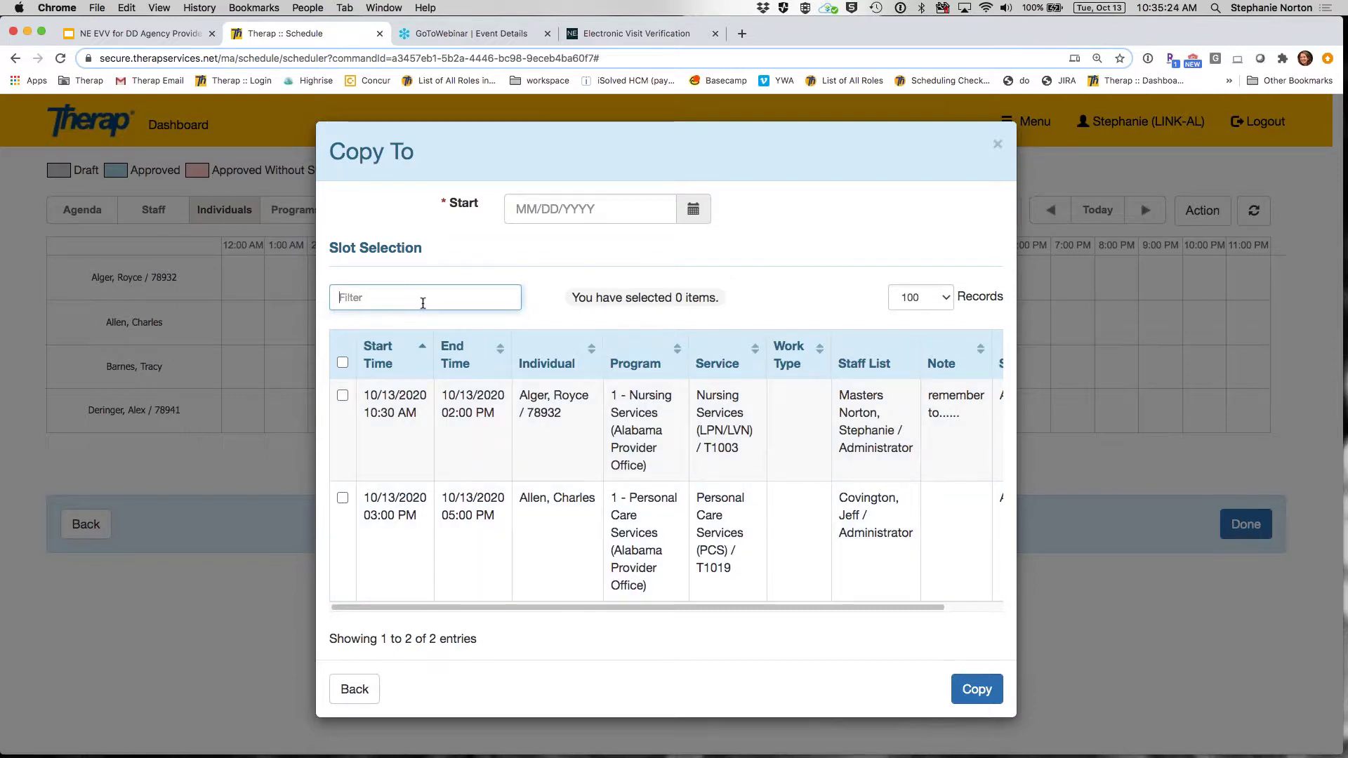
# - Filter the slots by the first listed individual's first name and select the matching nursing slot
pyautogui.write('royce')
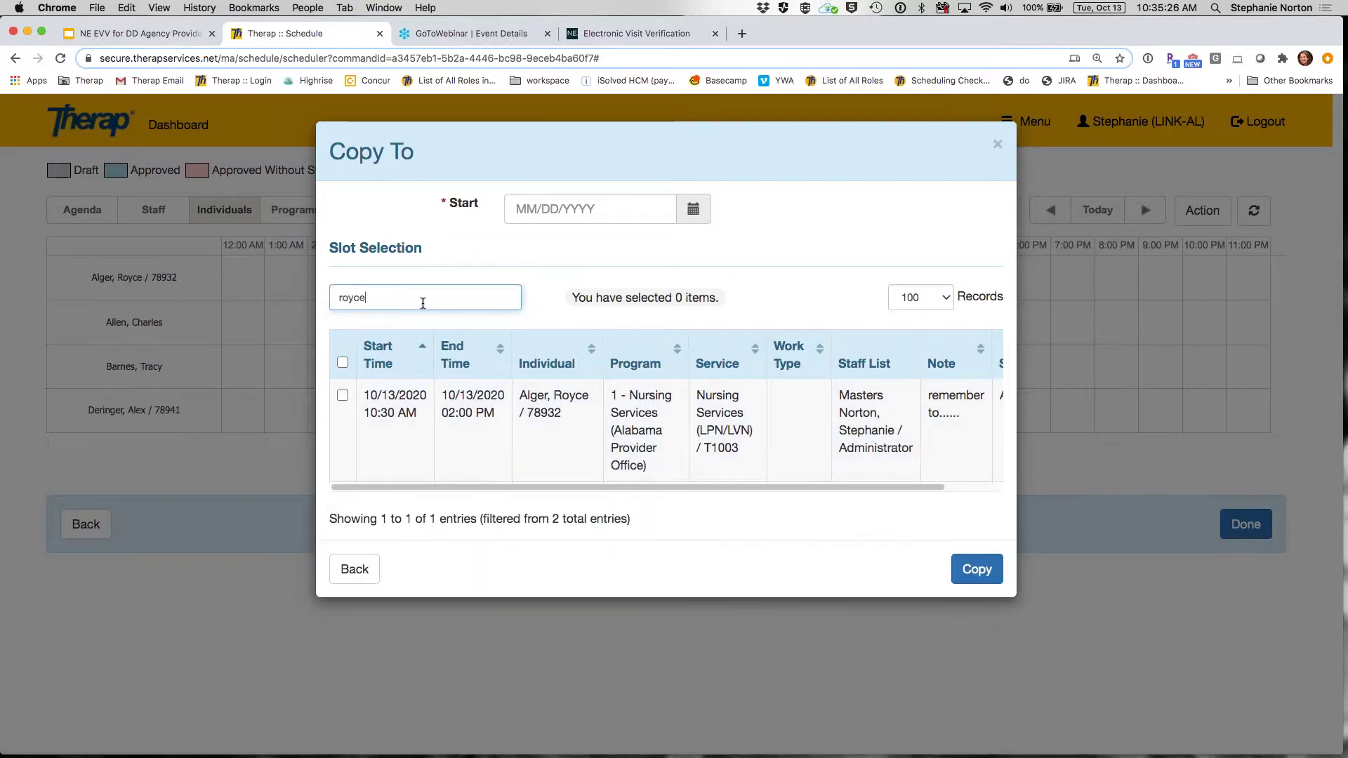
pyautogui.click(343, 363)
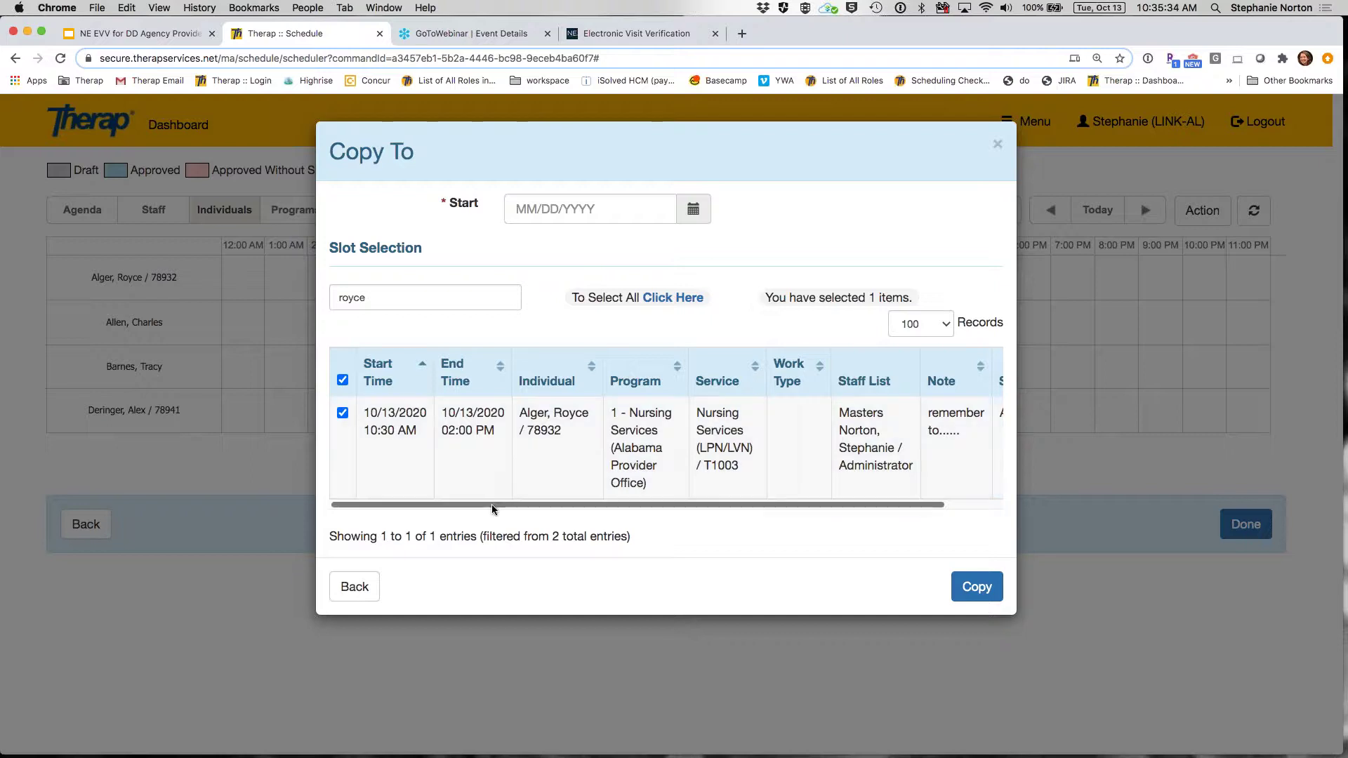
pyautogui.moveTo(491, 503); pyautogui.dragTo(1023, 416)
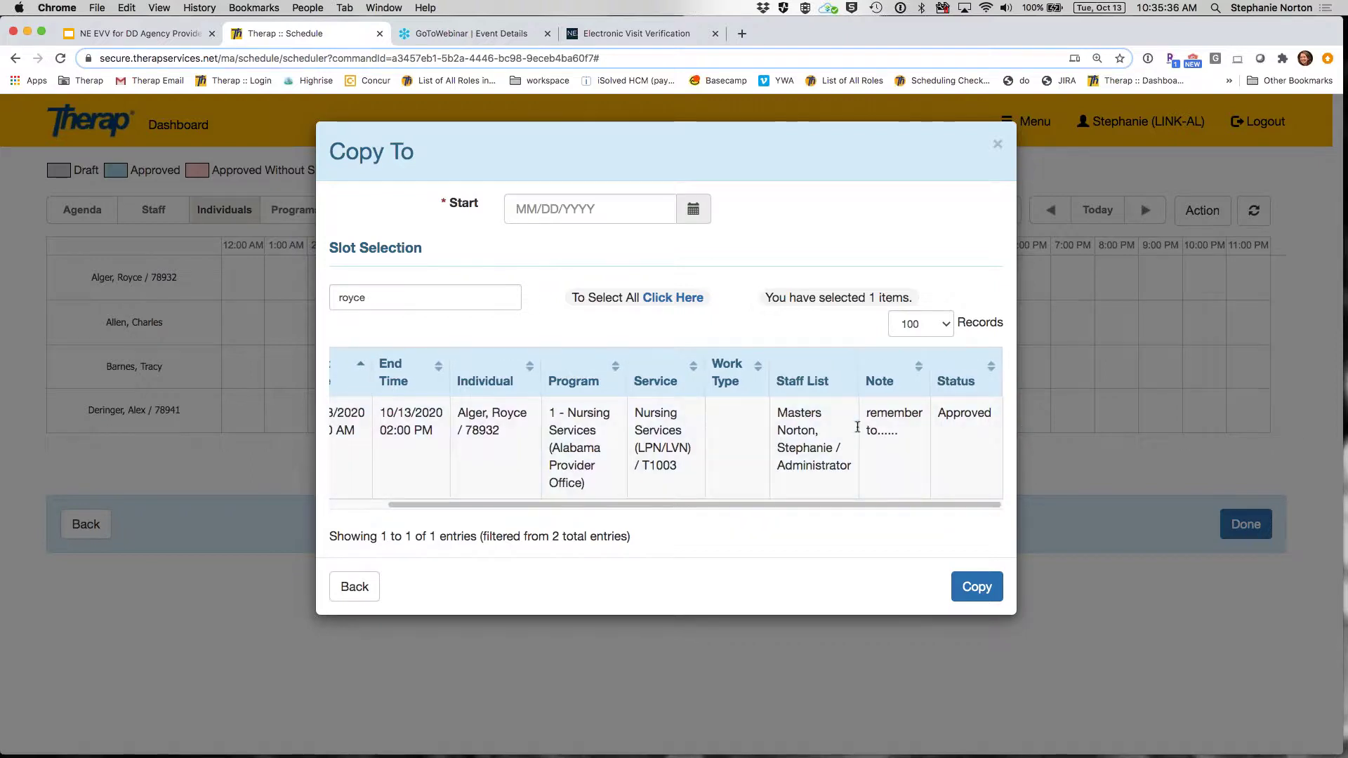
# - Copy the selected nursing slot to a start date of 10/14/2020
pyautogui.click(693, 210)
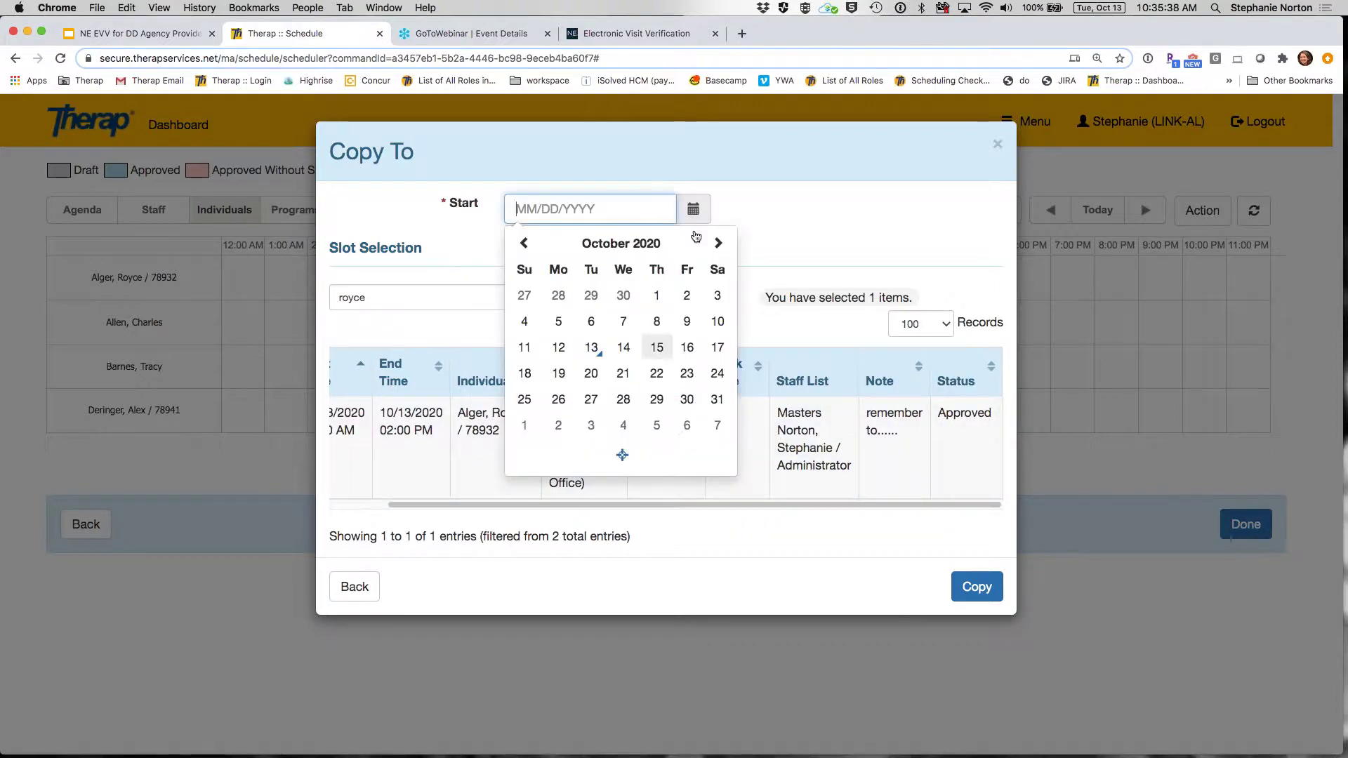
pyautogui.click(626, 356)
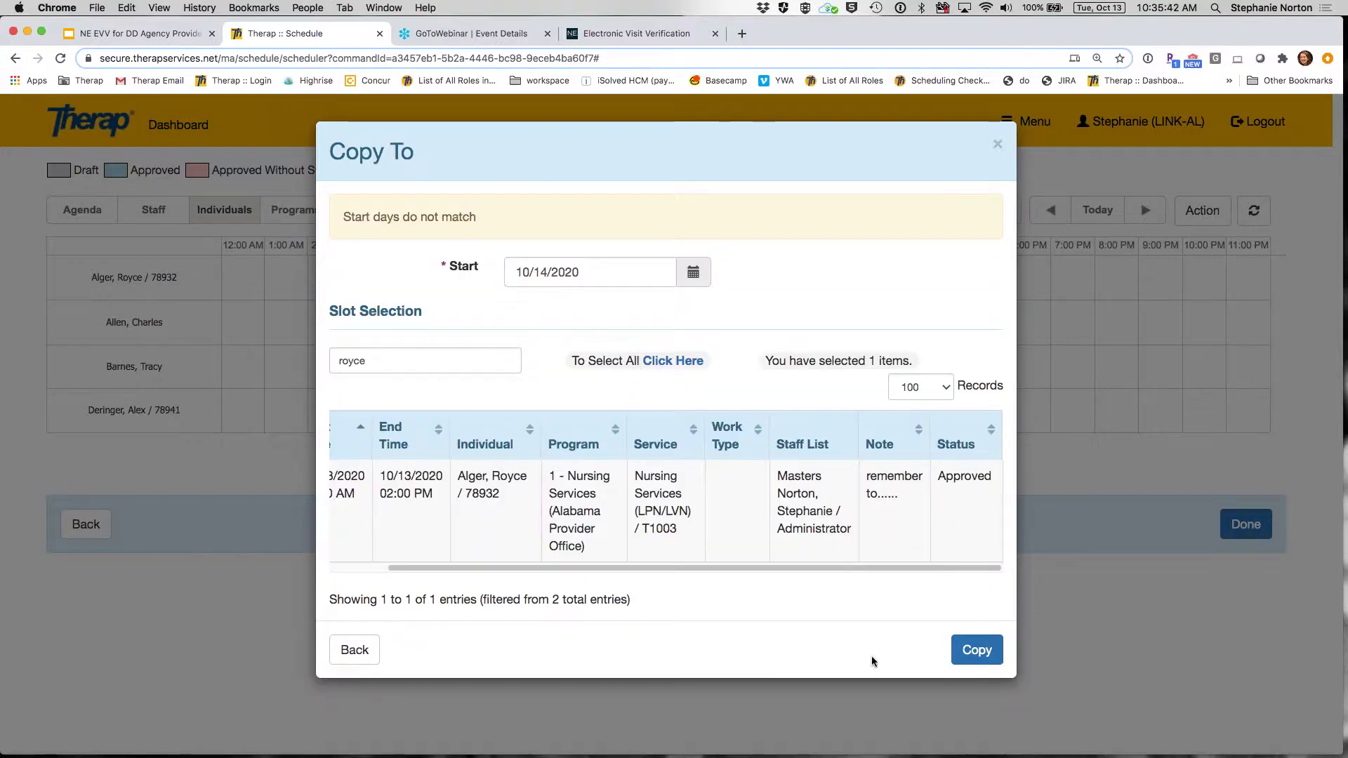
pyautogui.click(977, 649)
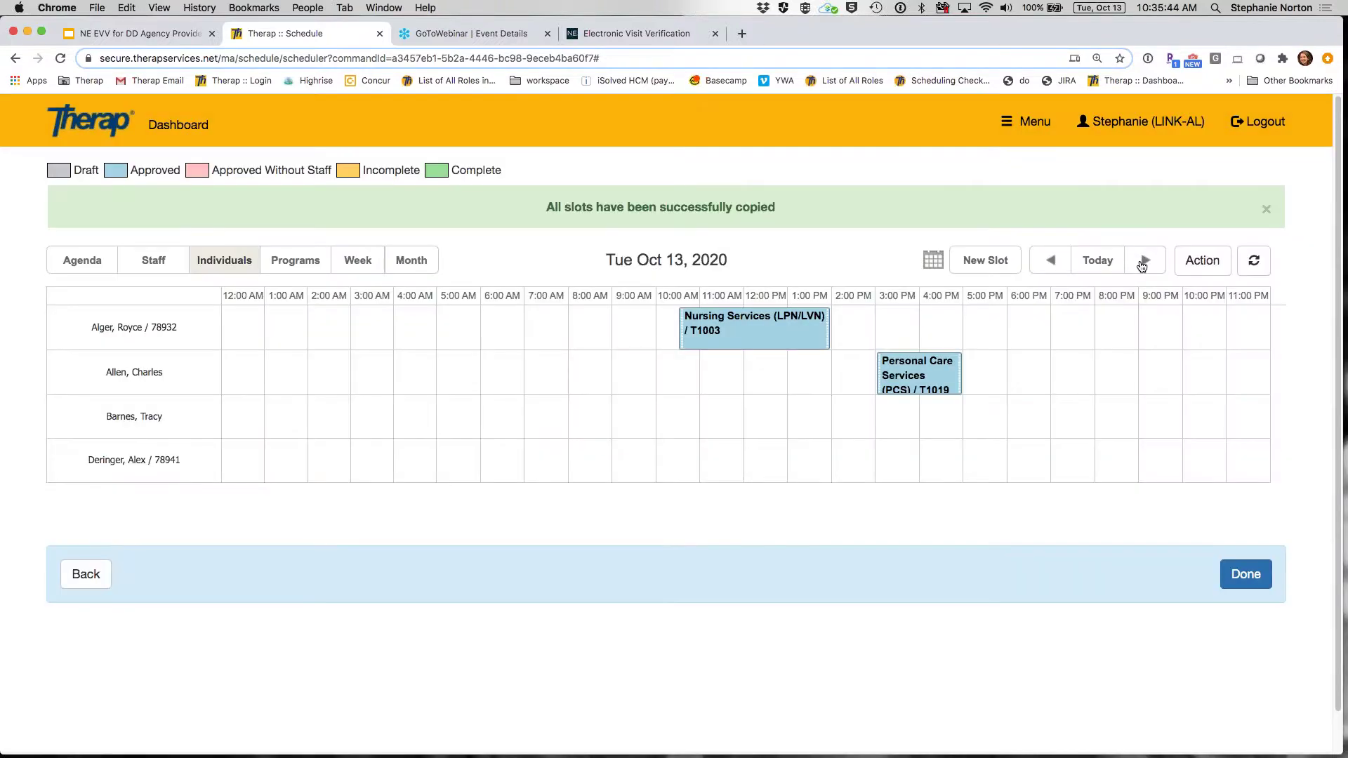
# - Examine the copied nursing slot's details on the October 14 schedule, and return to today's schedule
pyautogui.click(1146, 260)
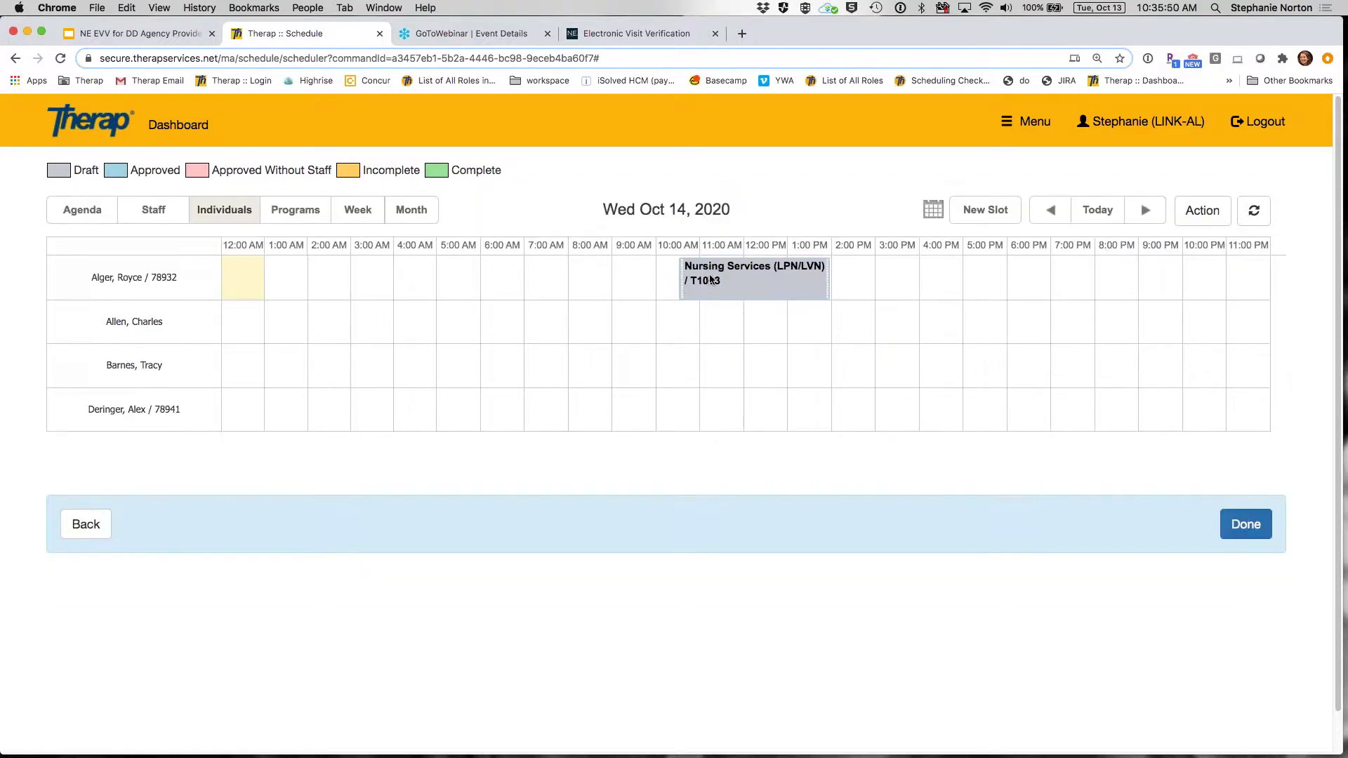
pyautogui.moveTo(758, 290)
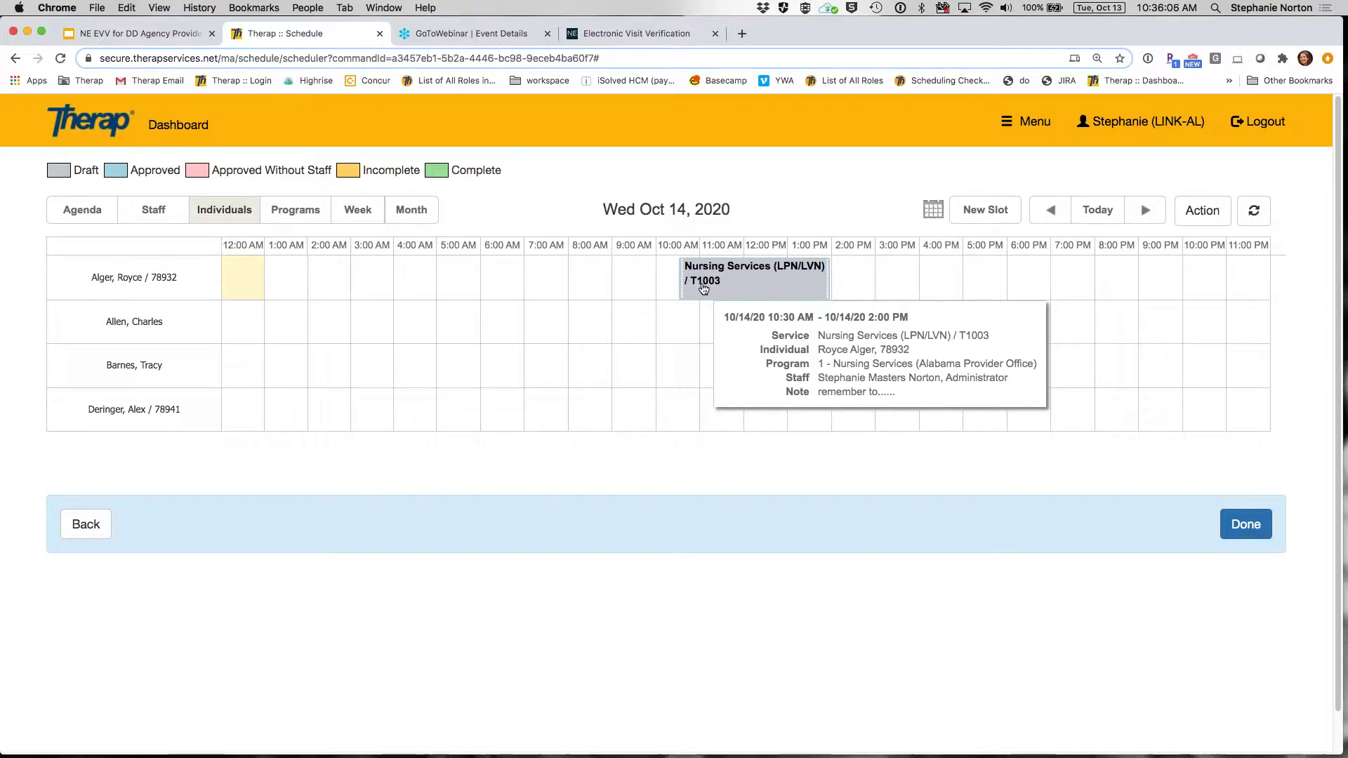
pyautogui.click(1121, 223)
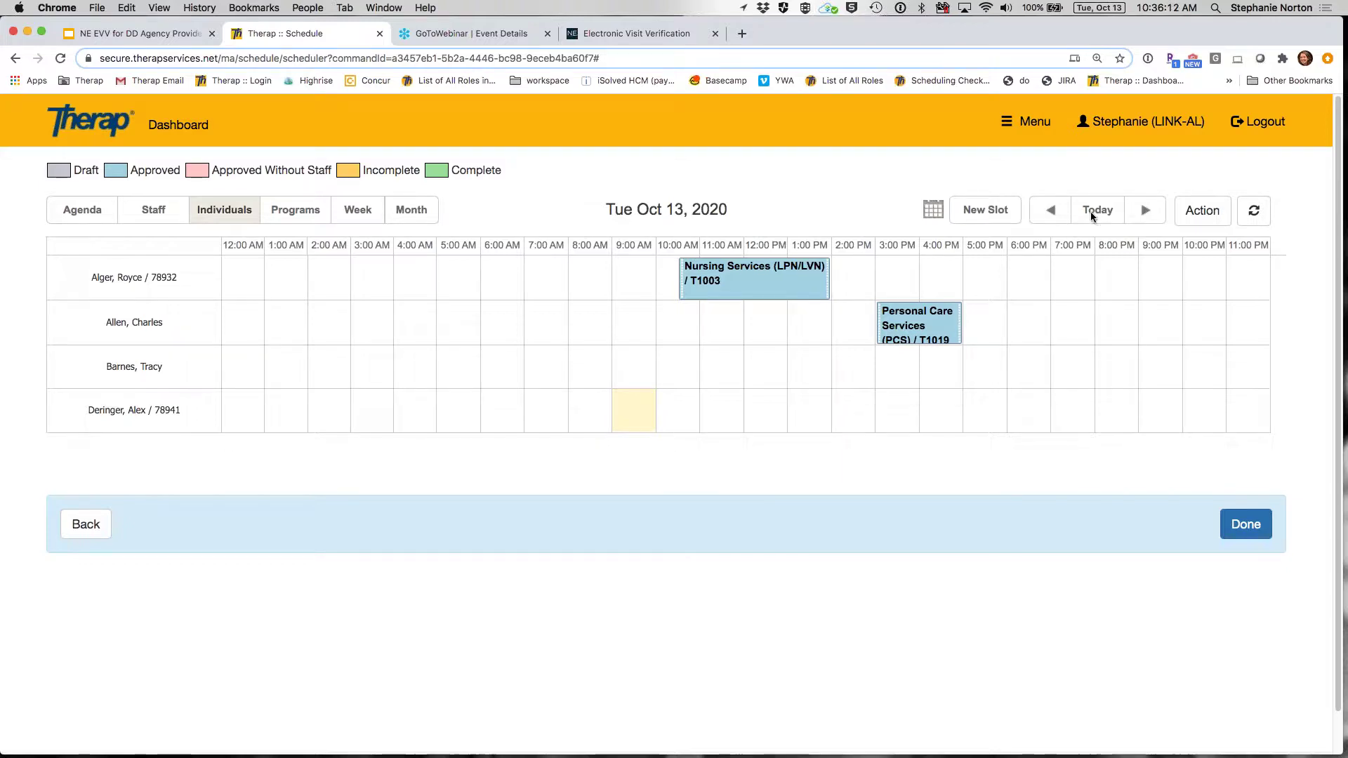
# - Return to the dashboard and start schedule creation with the 1 - Personal Care Services and 1 - Nursing Services programs
pyautogui.moveTo(929, 336)
pyautogui.click(196, 132)
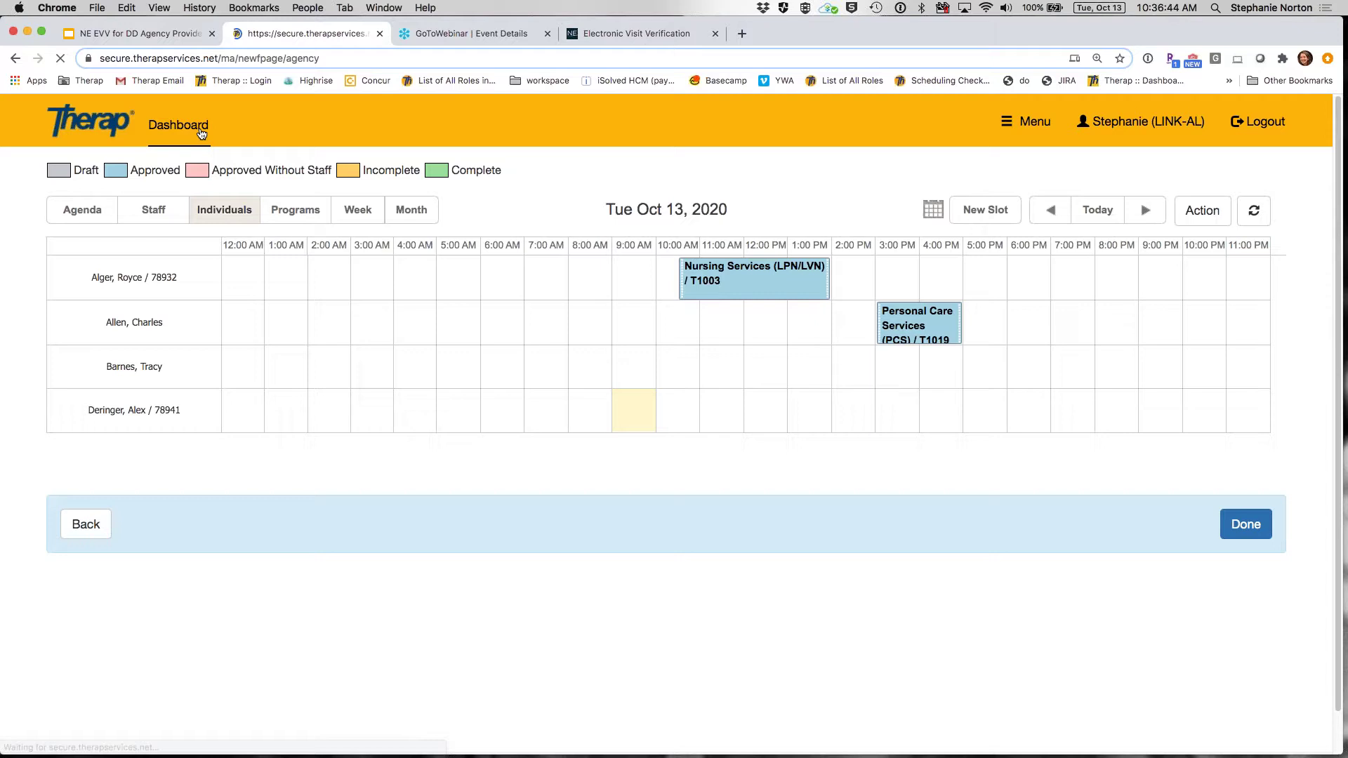
pyautogui.scroll(-10, 739, 512)
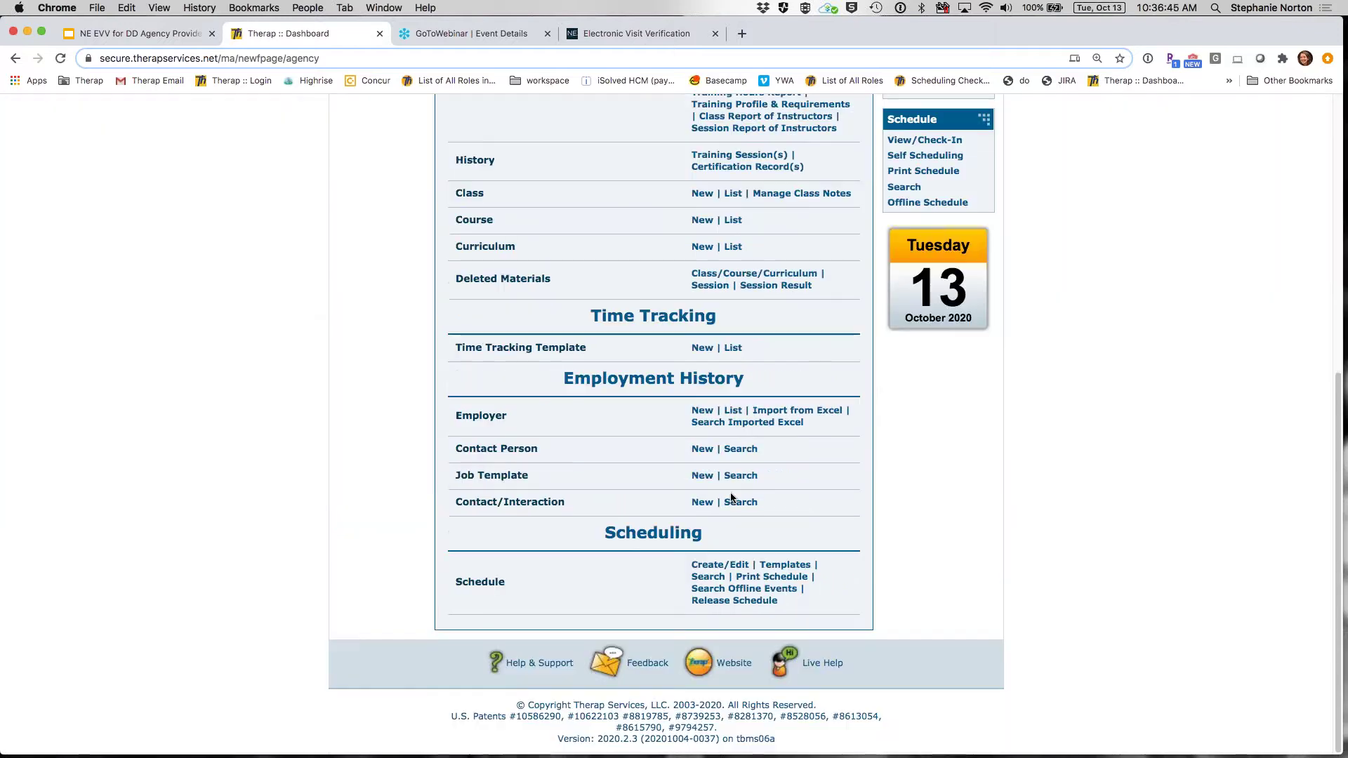
pyautogui.click(734, 566)
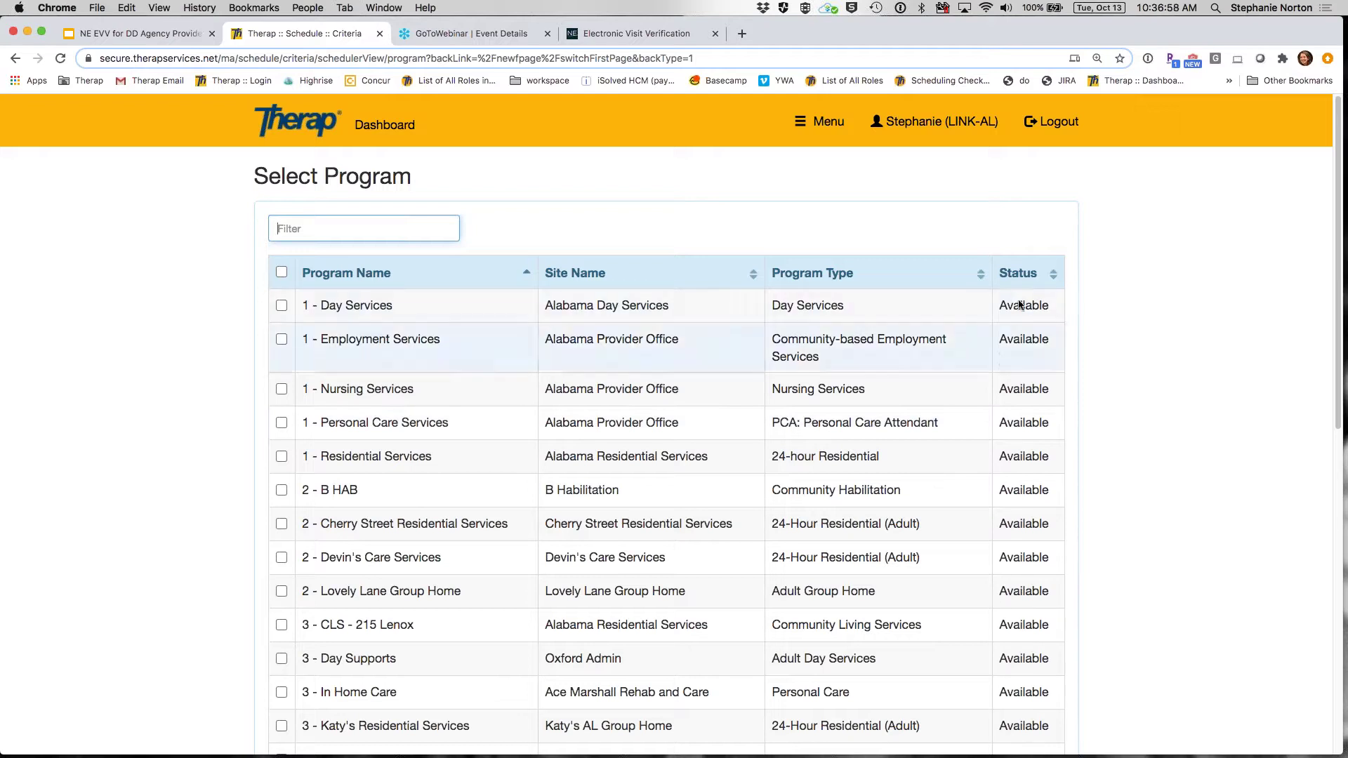
pyautogui.click(282, 423)
pyautogui.click(282, 452)
pyautogui.scroll(-10, 906, 618)
pyautogui.click(1035, 671)
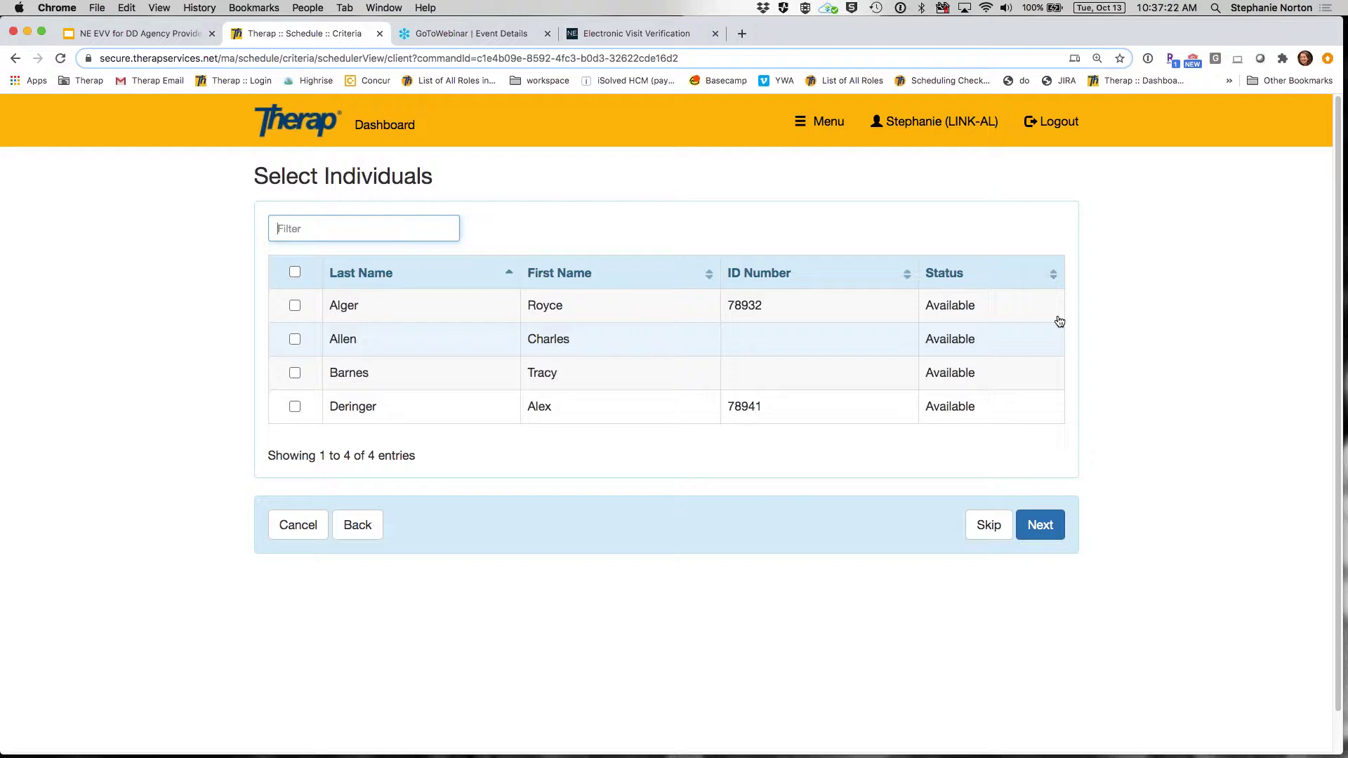
# - Try selecting all individuals, clear the selection, and continue with only the first listed individual
pyautogui.click(295, 272)
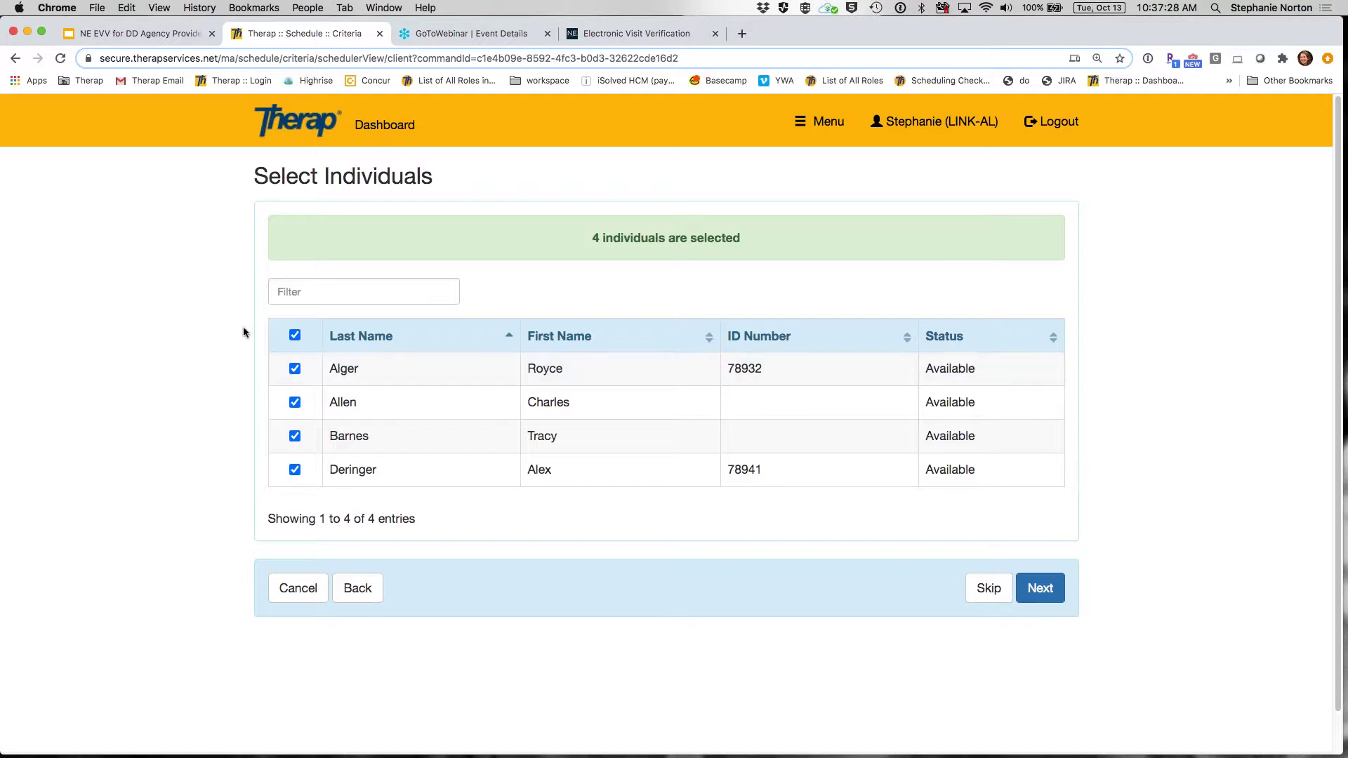
pyautogui.click(295, 336)
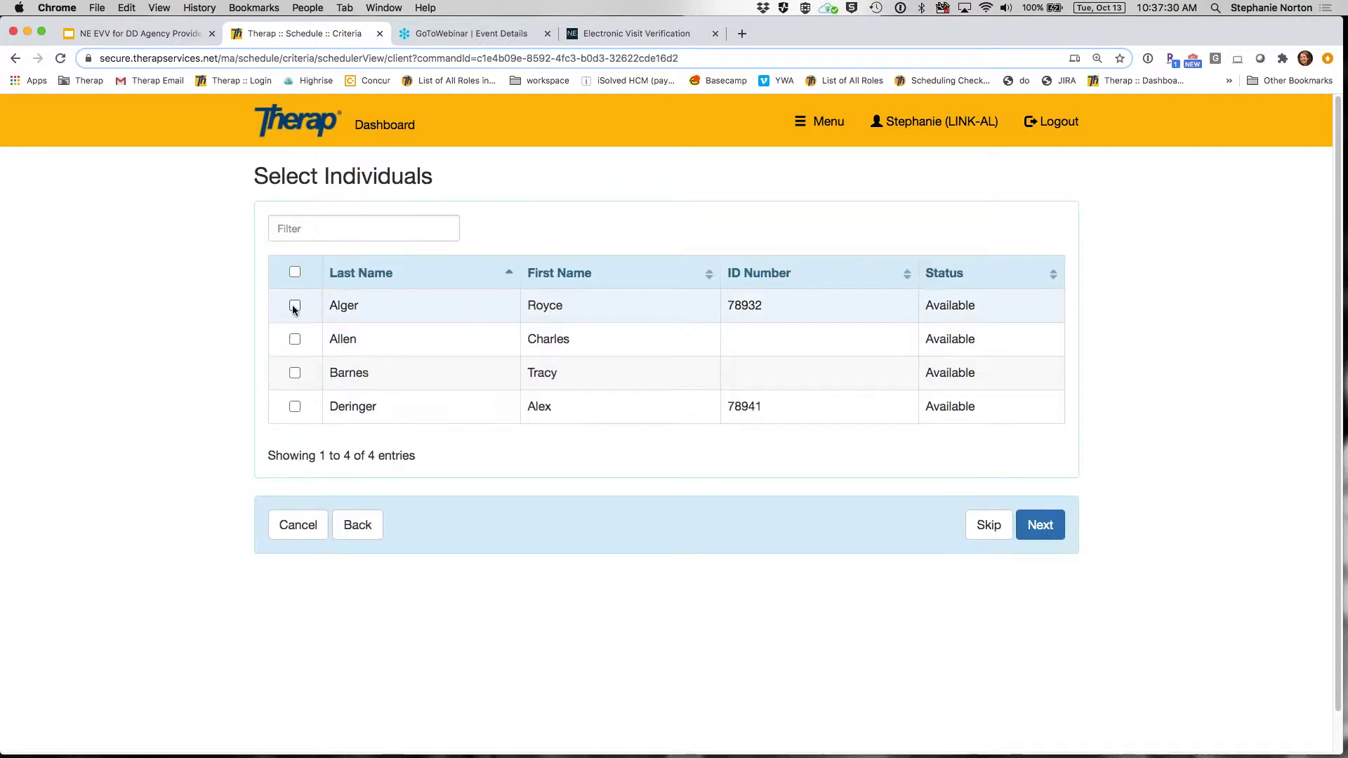
pyautogui.click(295, 306)
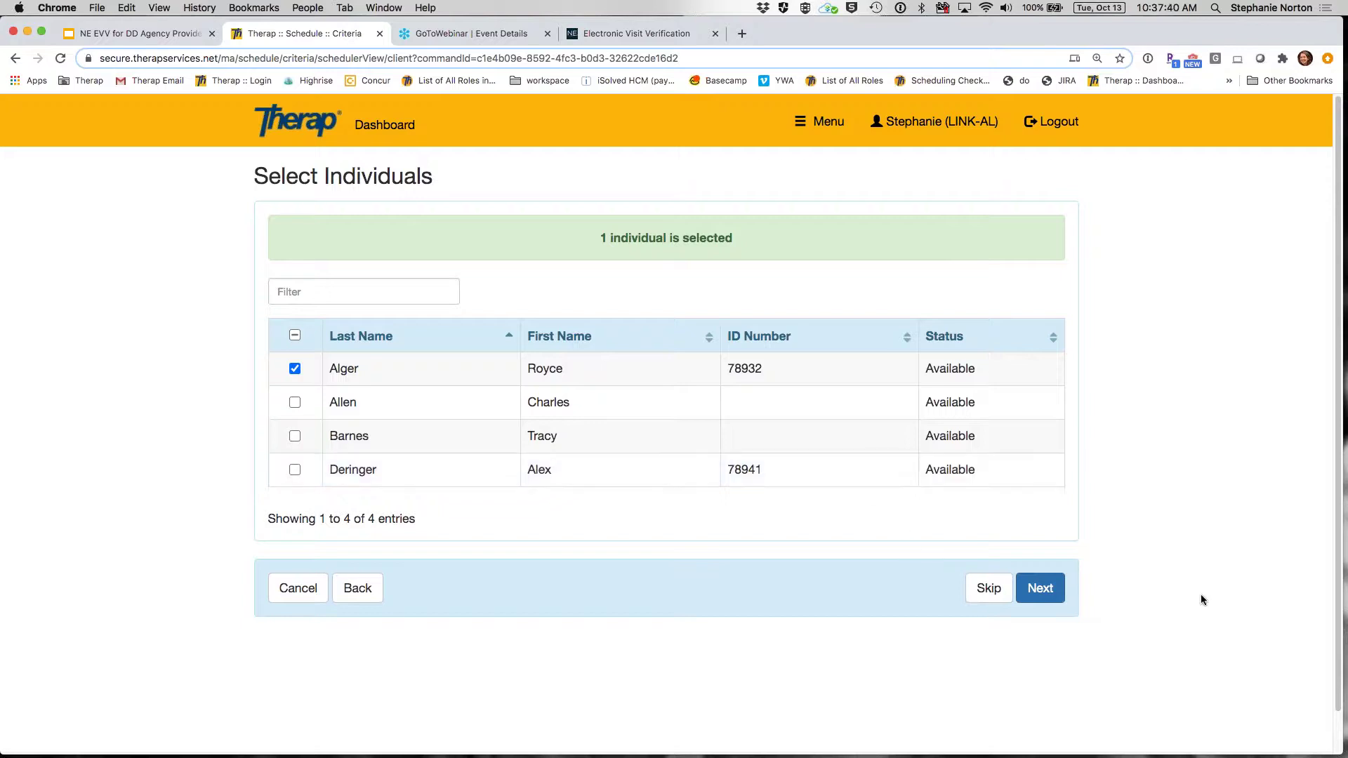
pyautogui.click(1064, 588)
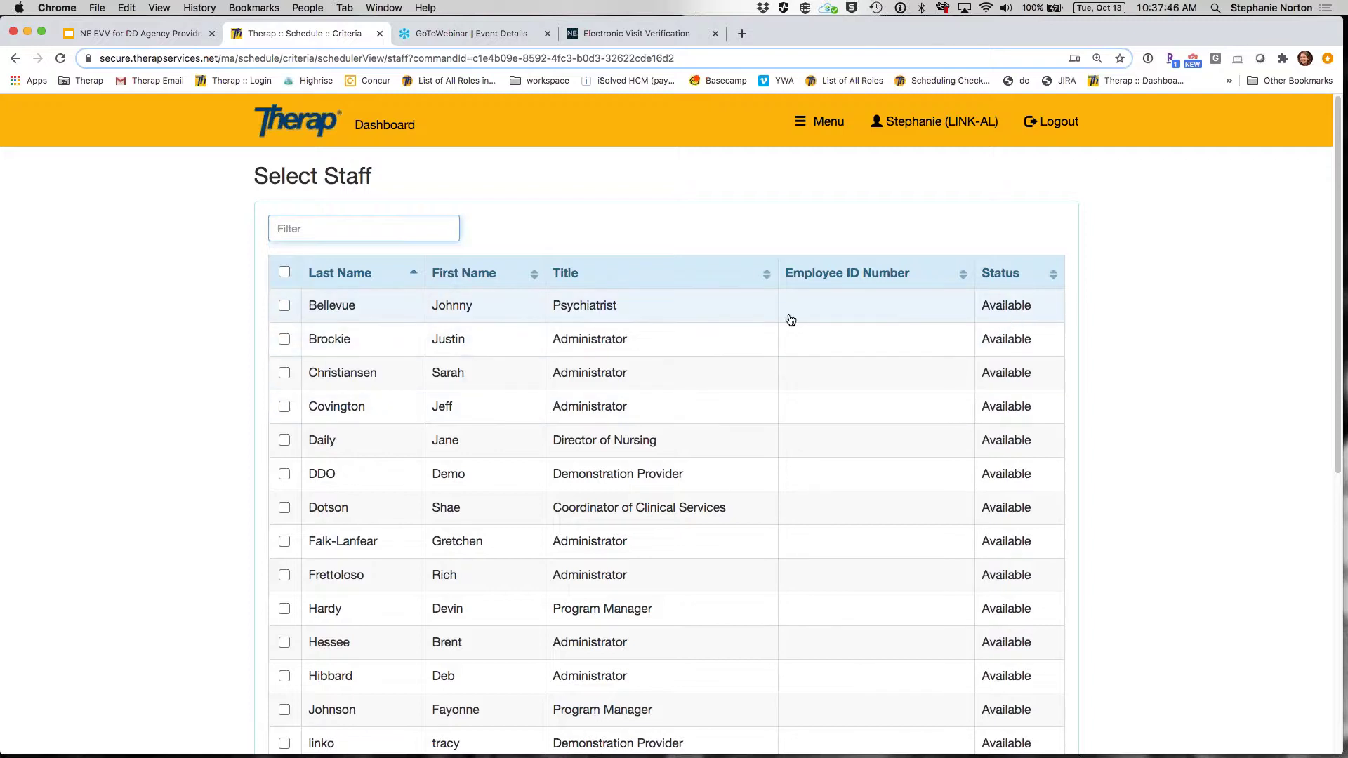
# - Select the second listed staff member, open the resulting schedule, and view the nursing slot's details
pyautogui.click(283, 339)
pyautogui.scroll(-8, 354, 362)
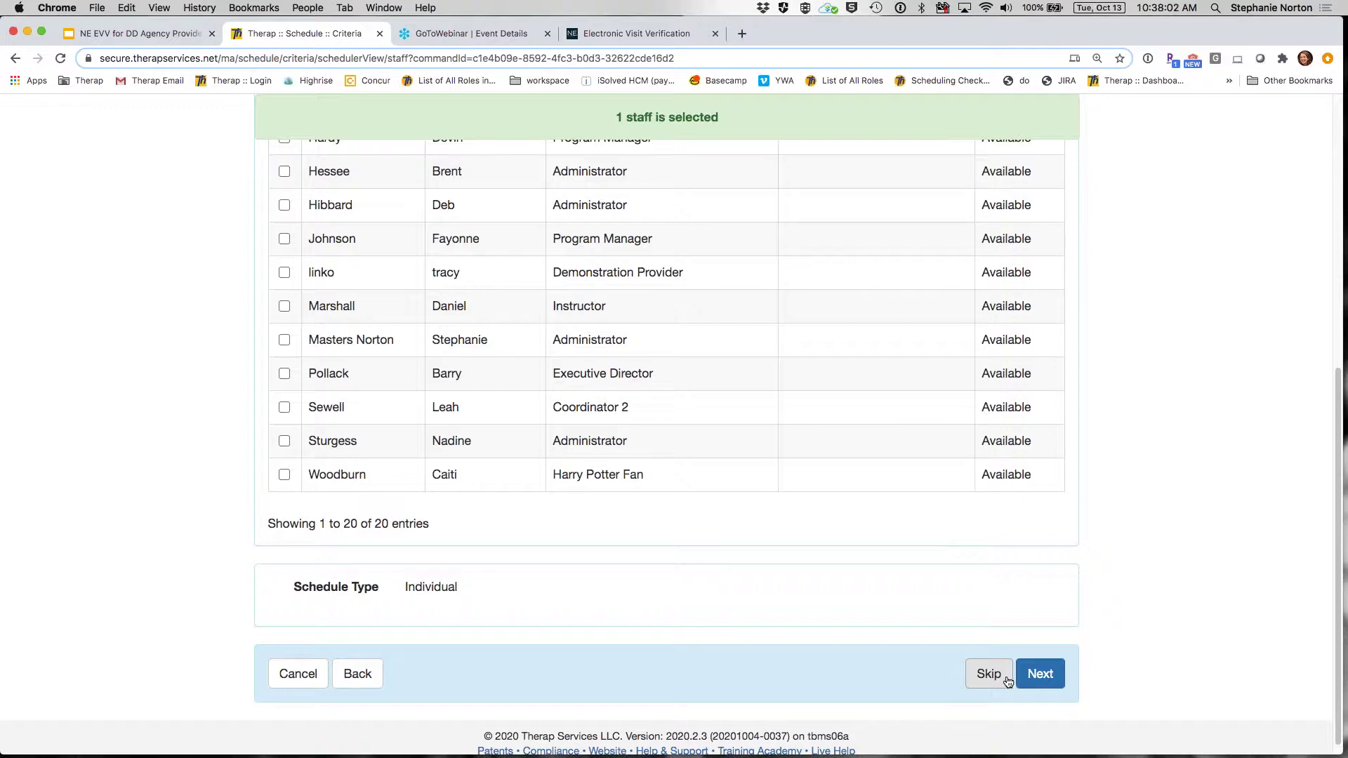
pyautogui.scroll(10, 917, 672)
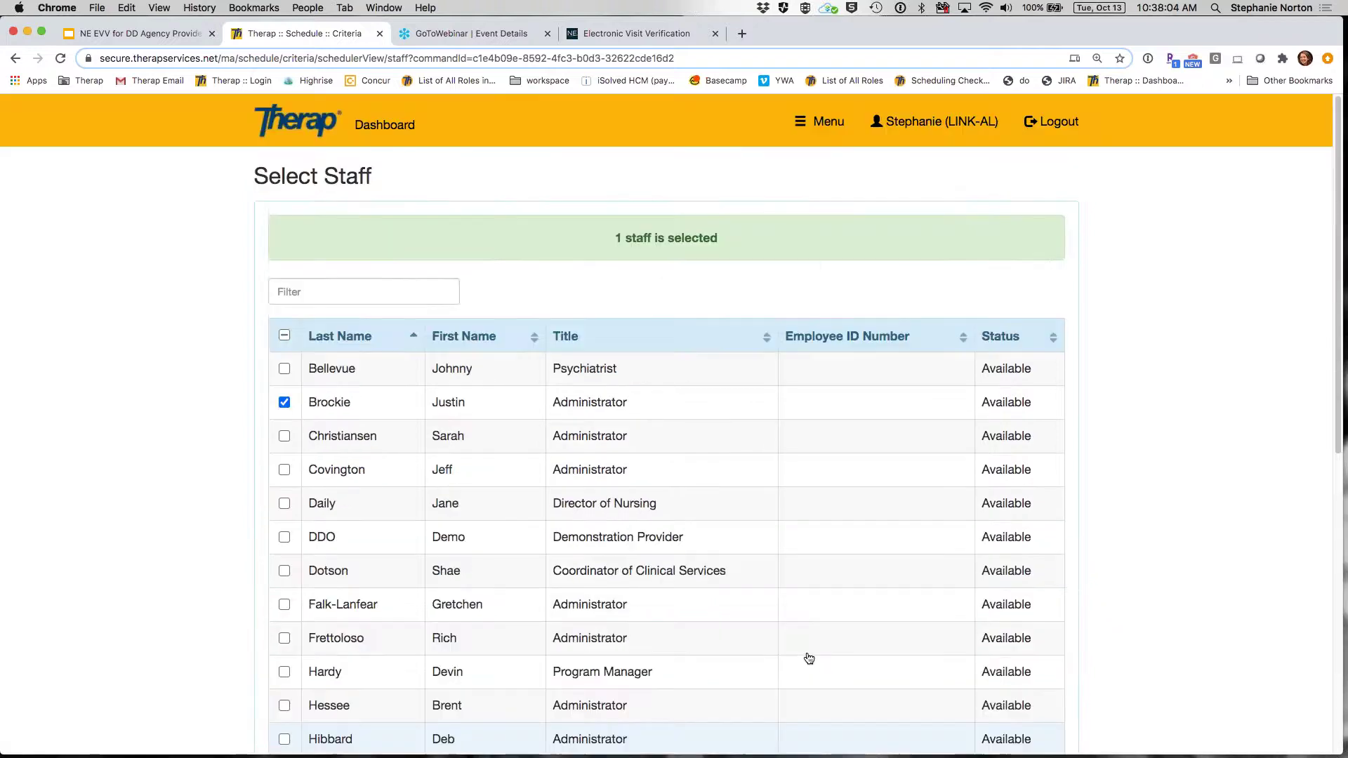
pyautogui.scroll(-3, 942, 672)
pyautogui.scroll(-5, 943, 667)
pyautogui.click(1040, 680)
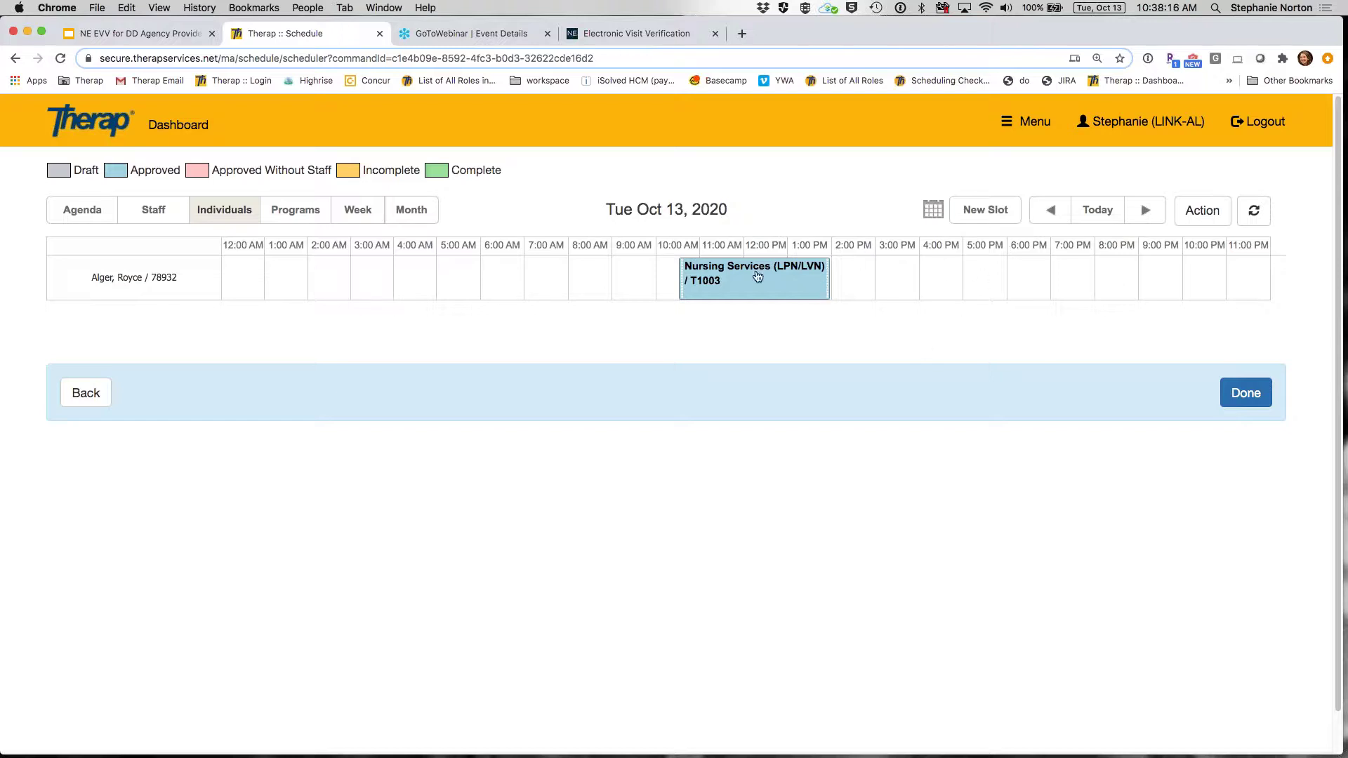
pyautogui.moveTo(788, 298)
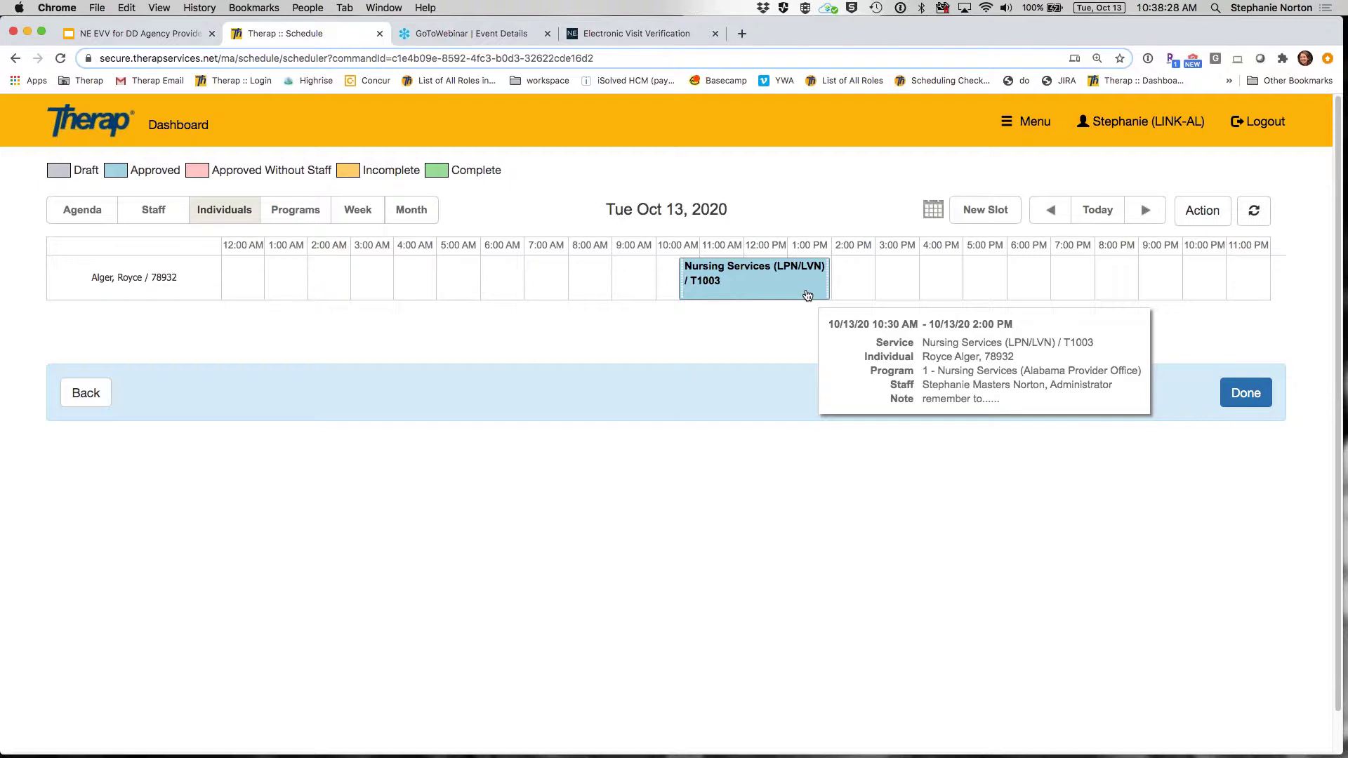
# - Return to the dashboard and open the Report Library from the agency-wide reports
pyautogui.click(208, 129)
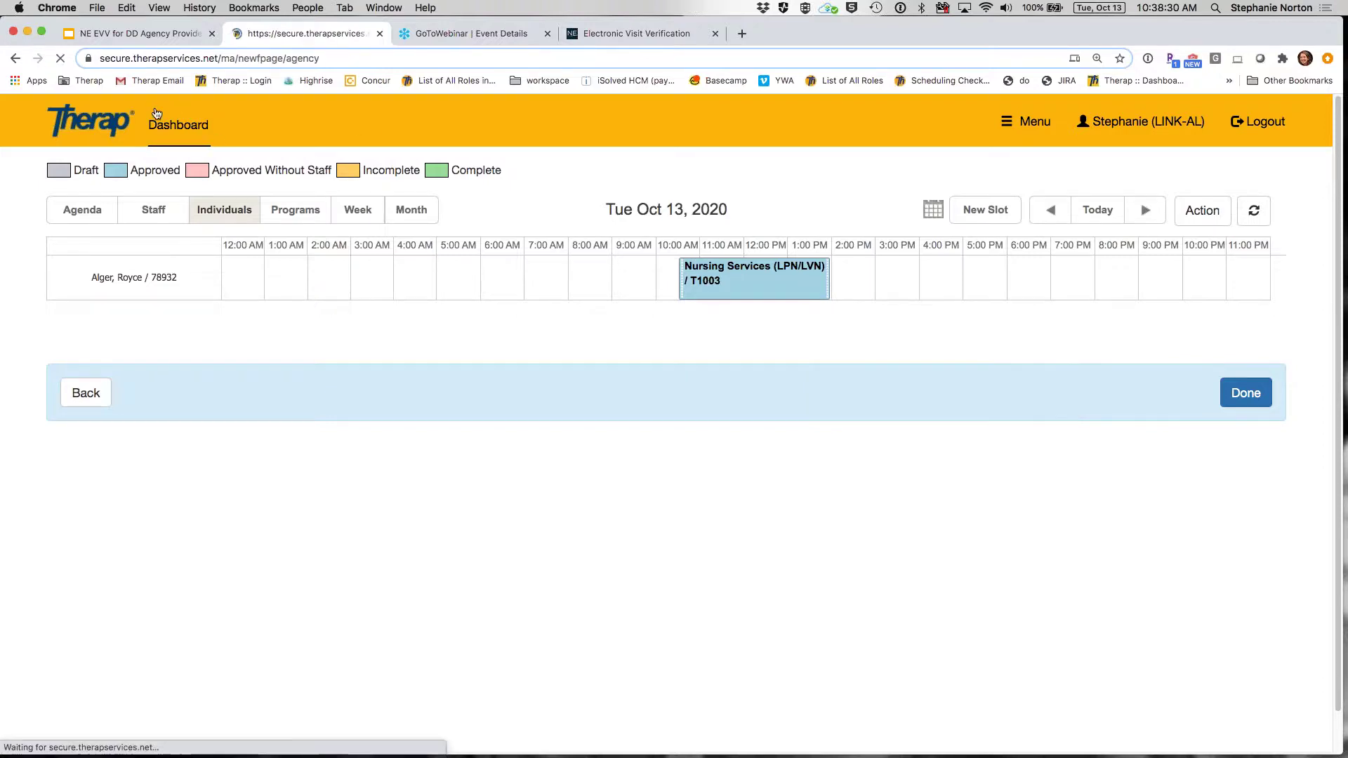
pyautogui.scroll(-7, 618, 507)
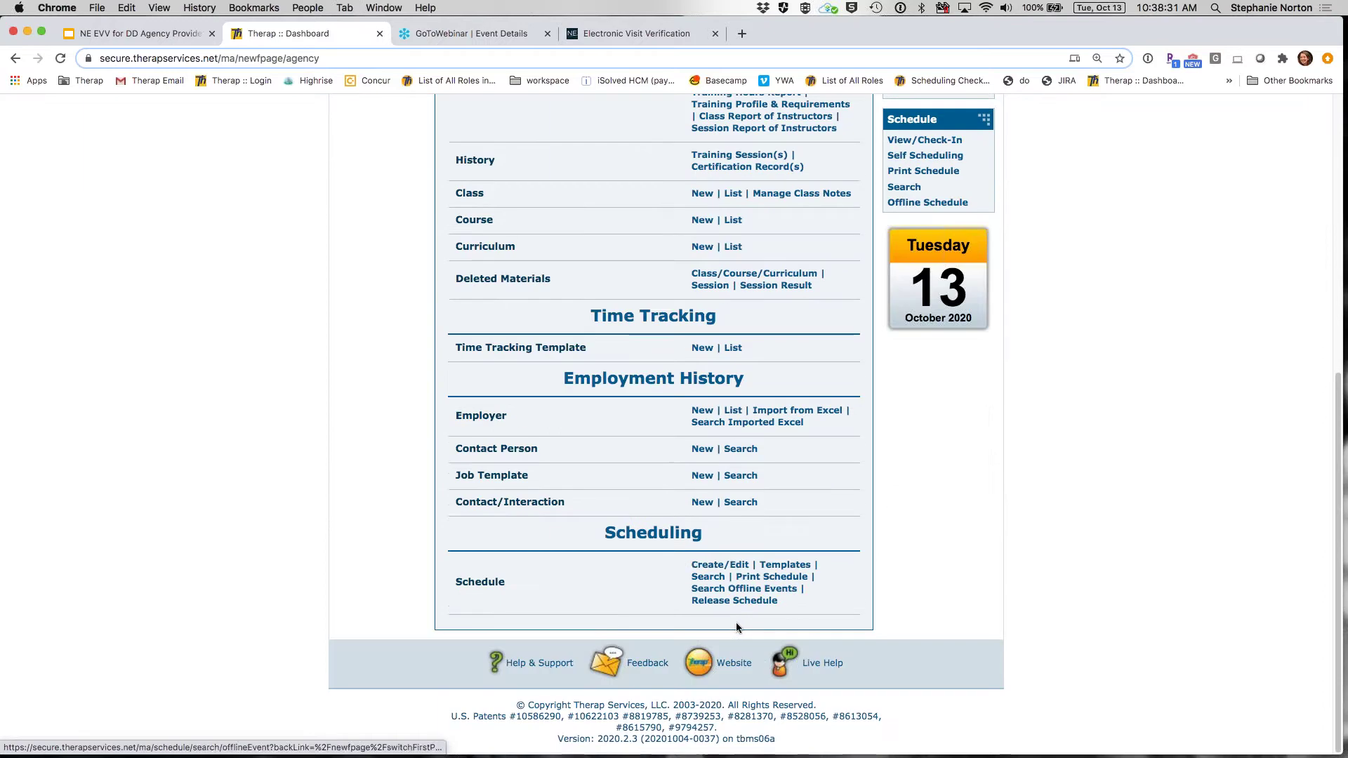
pyautogui.click(727, 569)
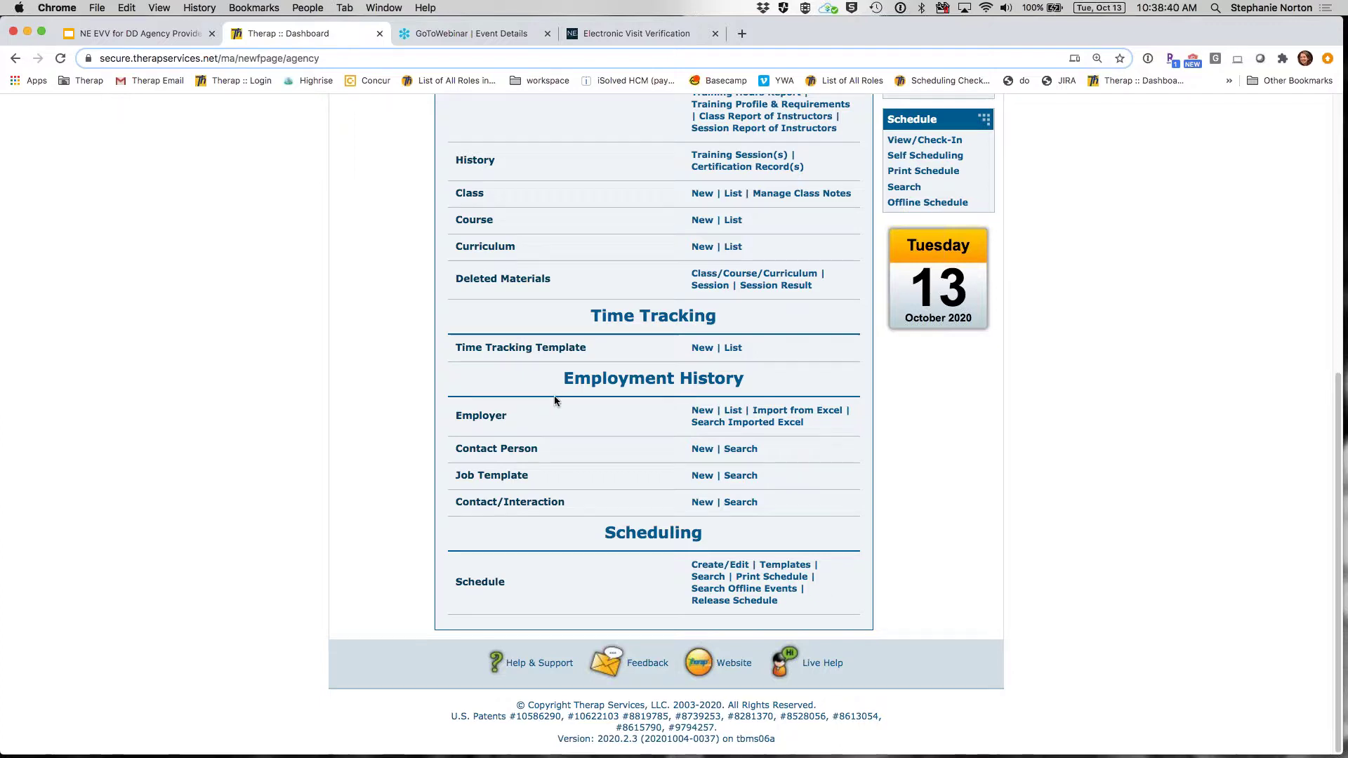
pyautogui.scroll(3, 554, 394)
pyautogui.scroll(4, 554, 396)
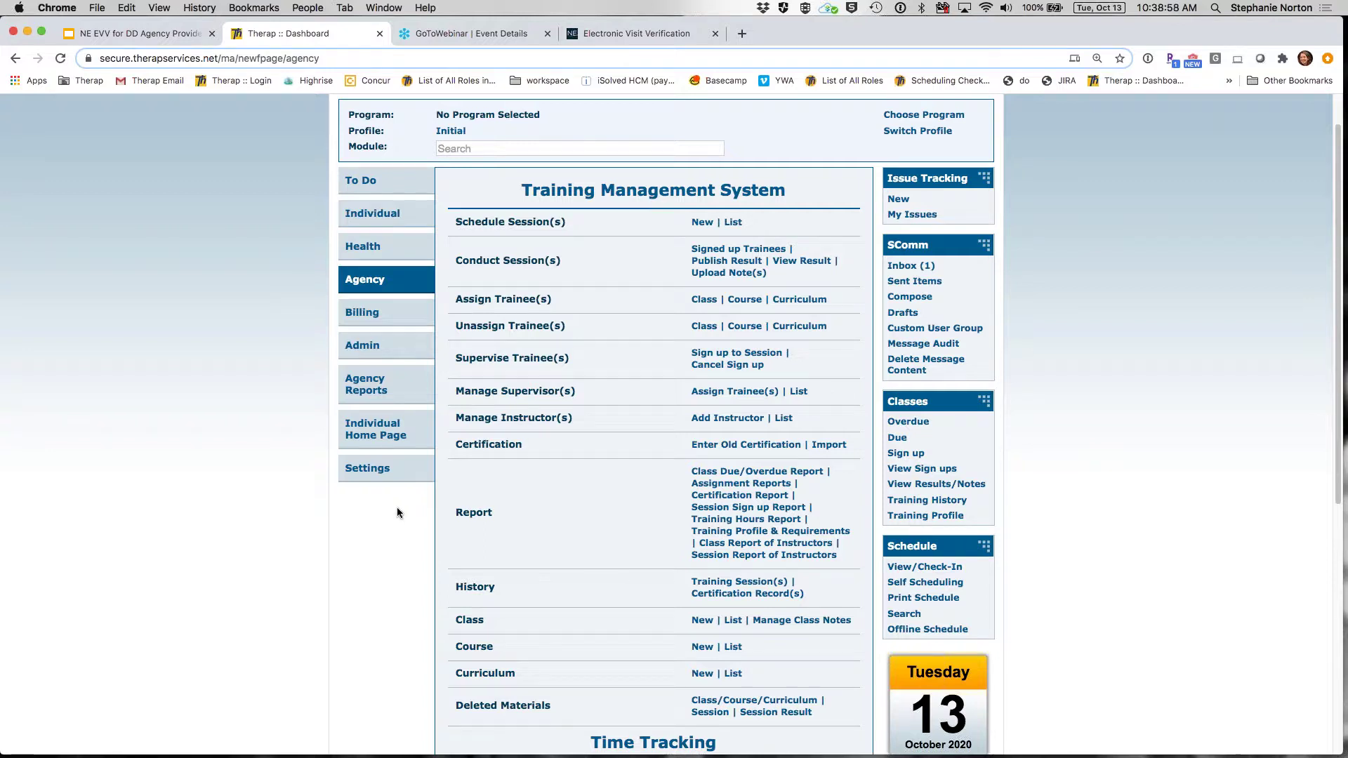
pyautogui.click(366, 388)
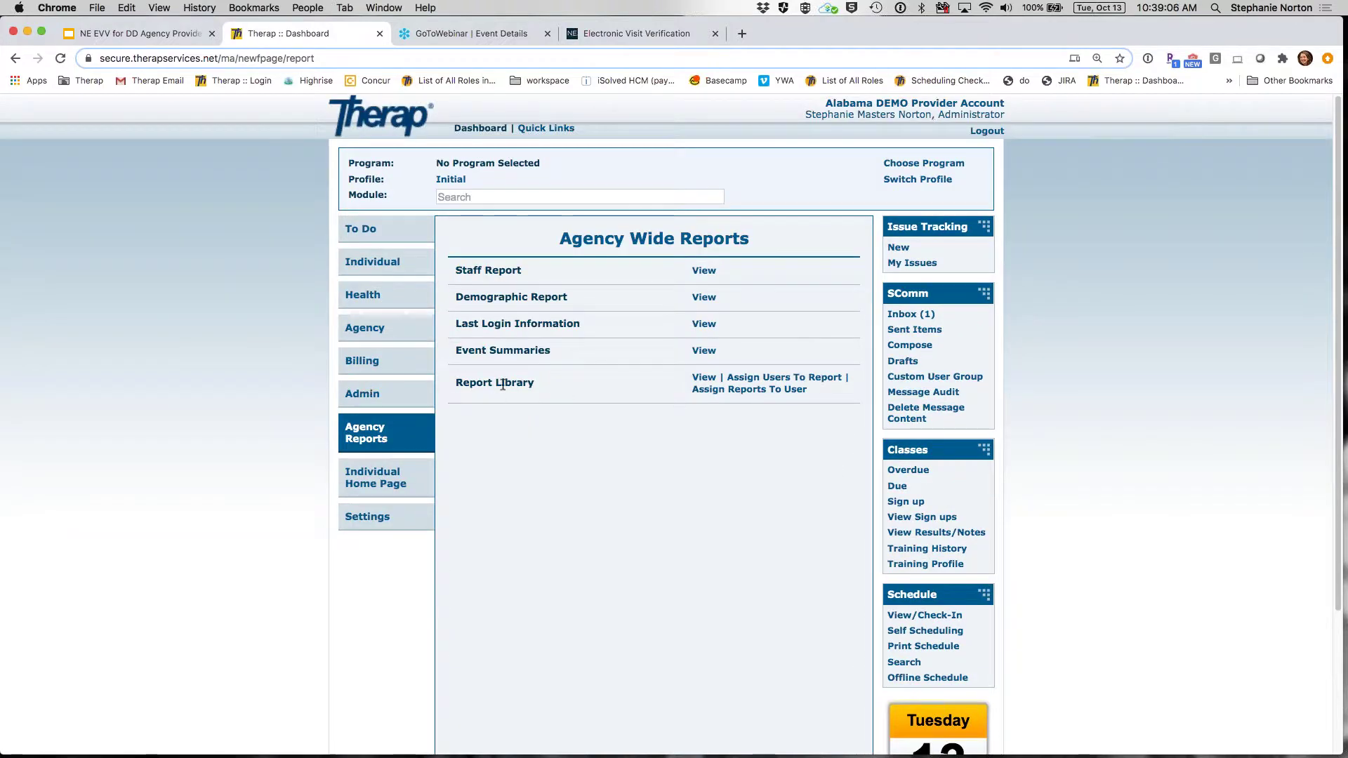
pyautogui.click(700, 381)
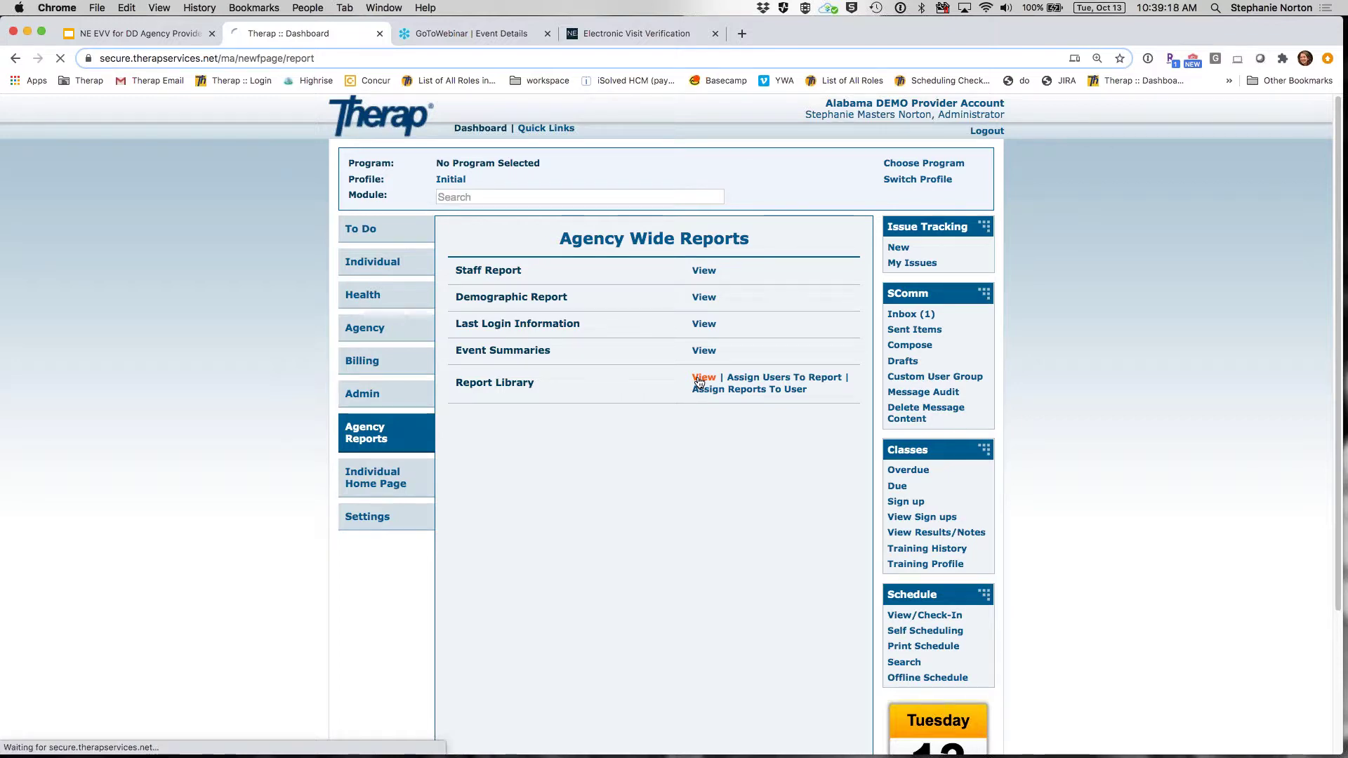
# - Search the report list for reports with "evv" in the name
pyautogui.click(335, 409)
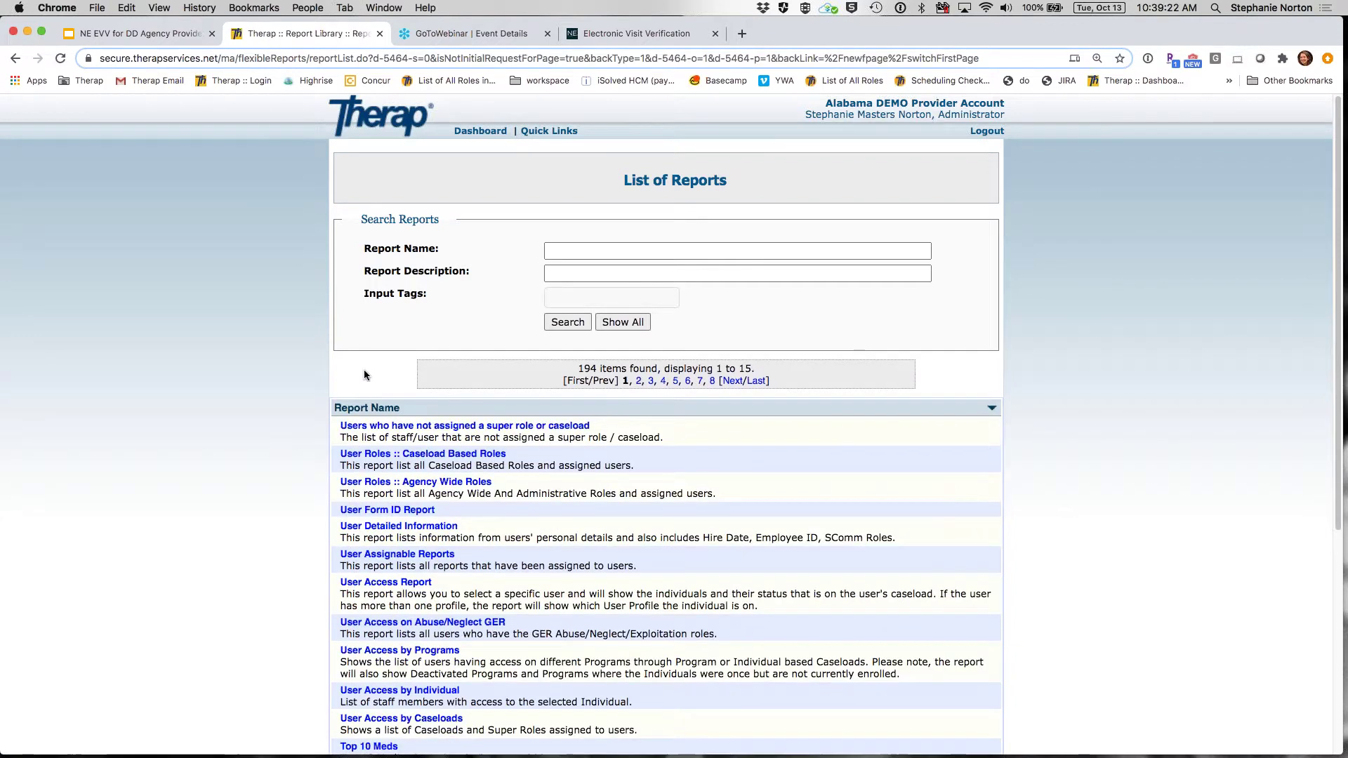
pyautogui.click(610, 251)
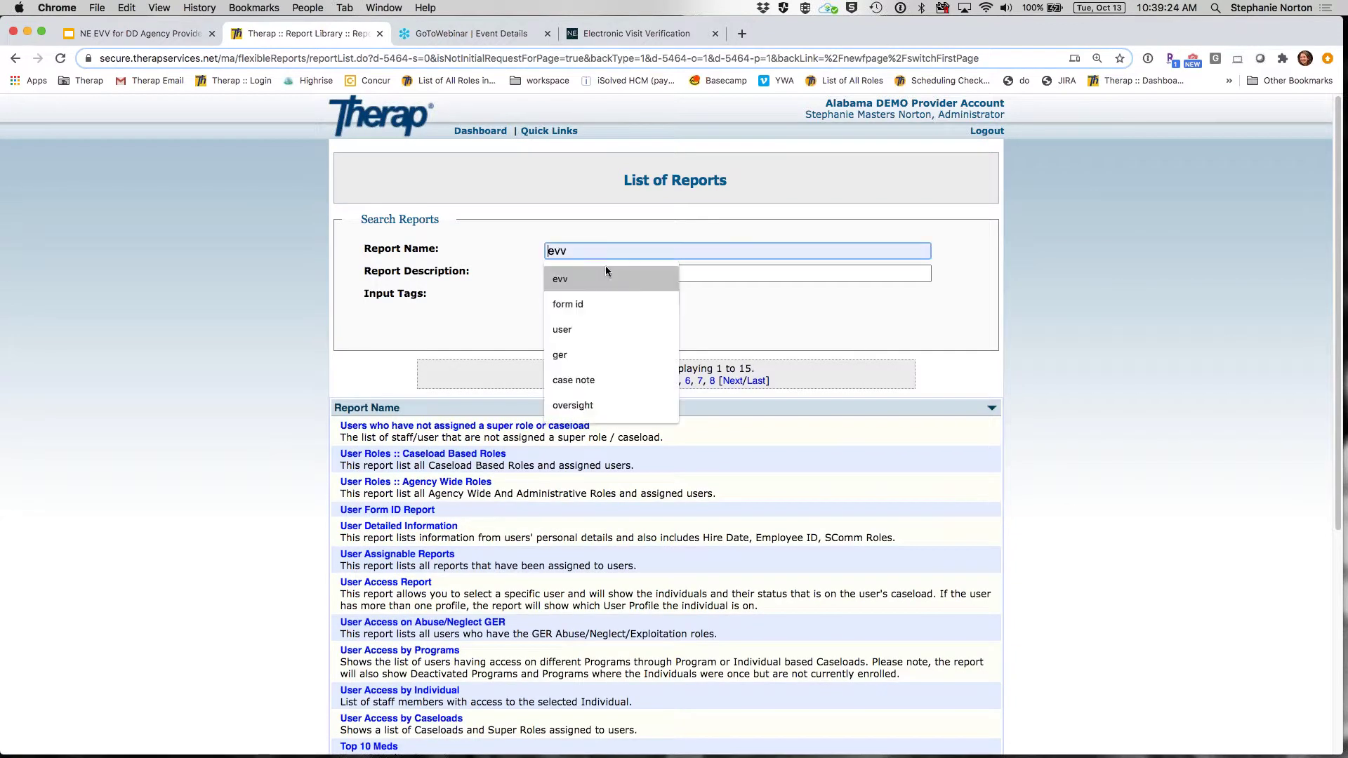
pyautogui.click(606, 276)
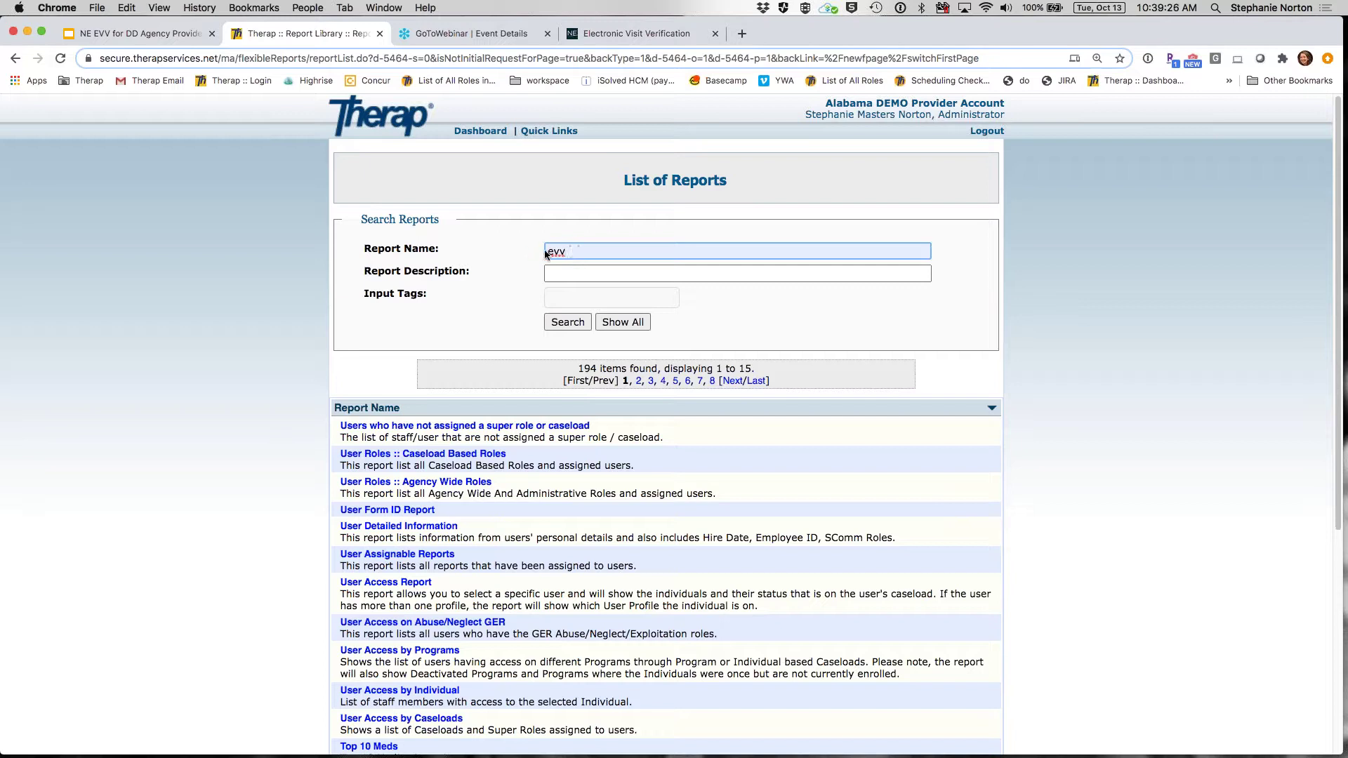
pyautogui.click(577, 322)
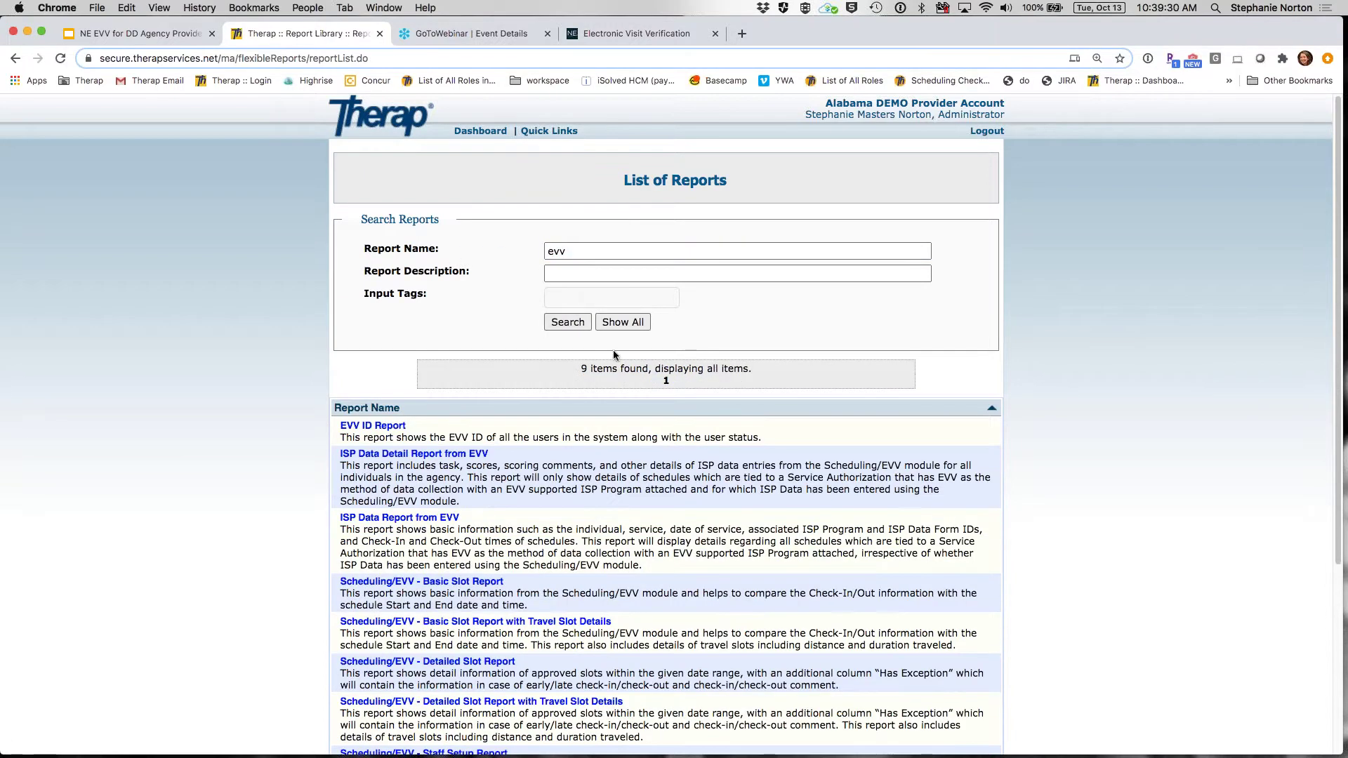
# - Run the Scheduling/EVV - Basic Slot Report for slot start dates from 10/01/2020 to 10/13/2020
pyautogui.scroll(-1, 782, 461)
pyautogui.scroll(-4, 782, 461)
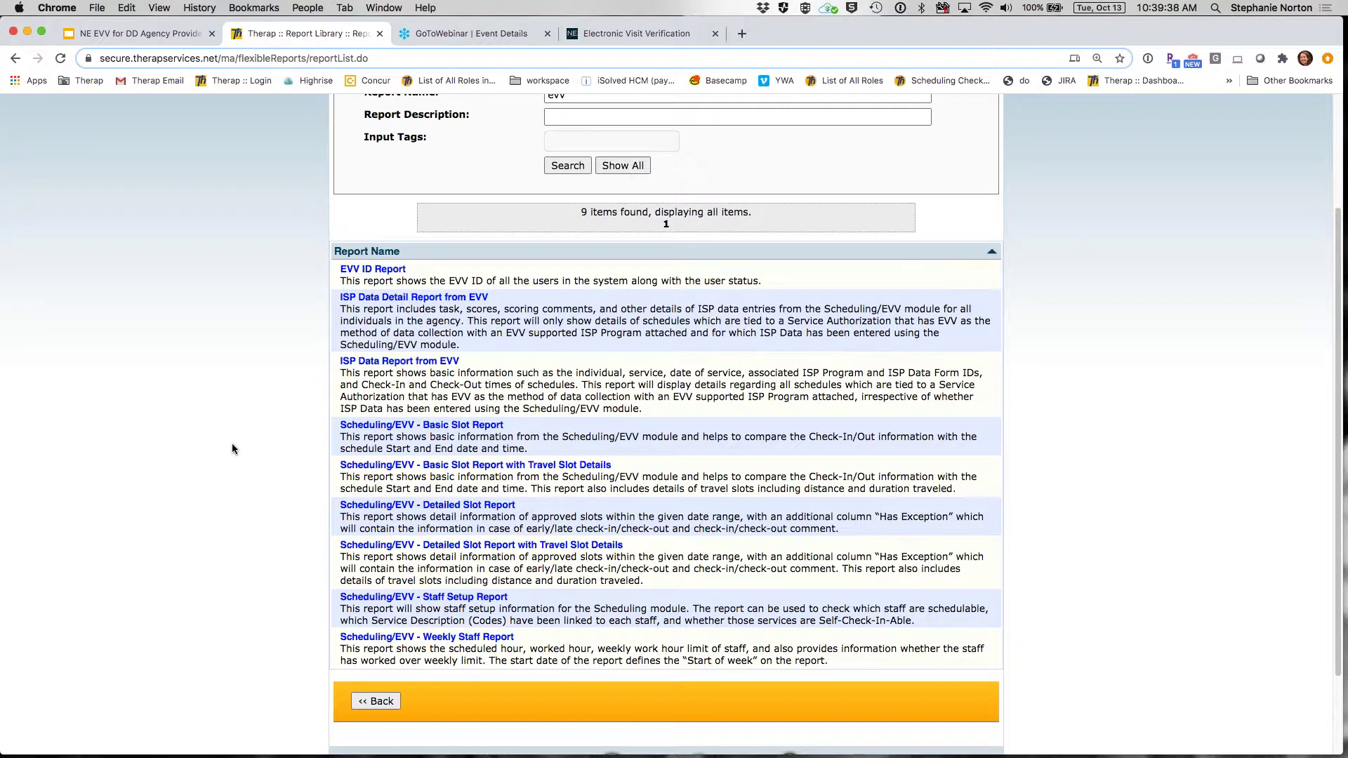
pyautogui.click(445, 429)
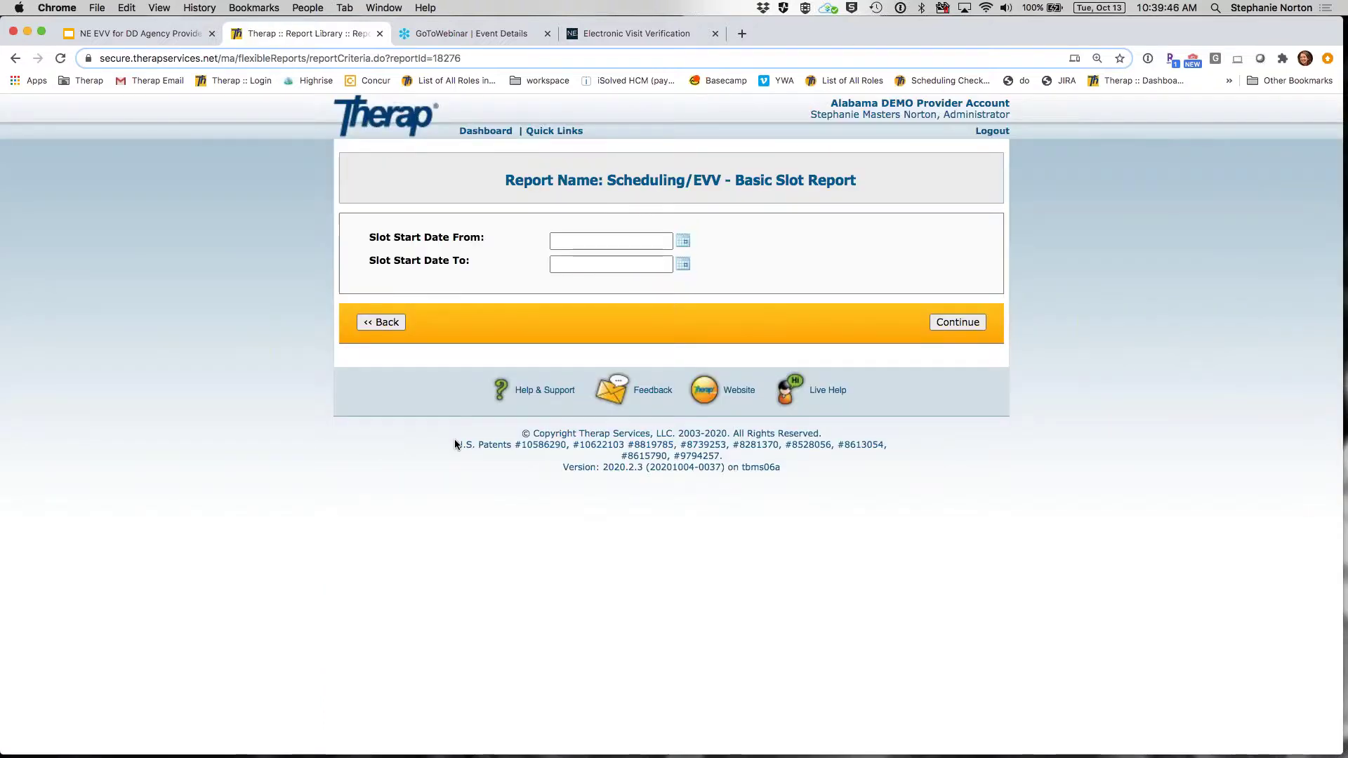
pyautogui.click(683, 242)
pyautogui.click(665, 301)
pyautogui.click(683, 264)
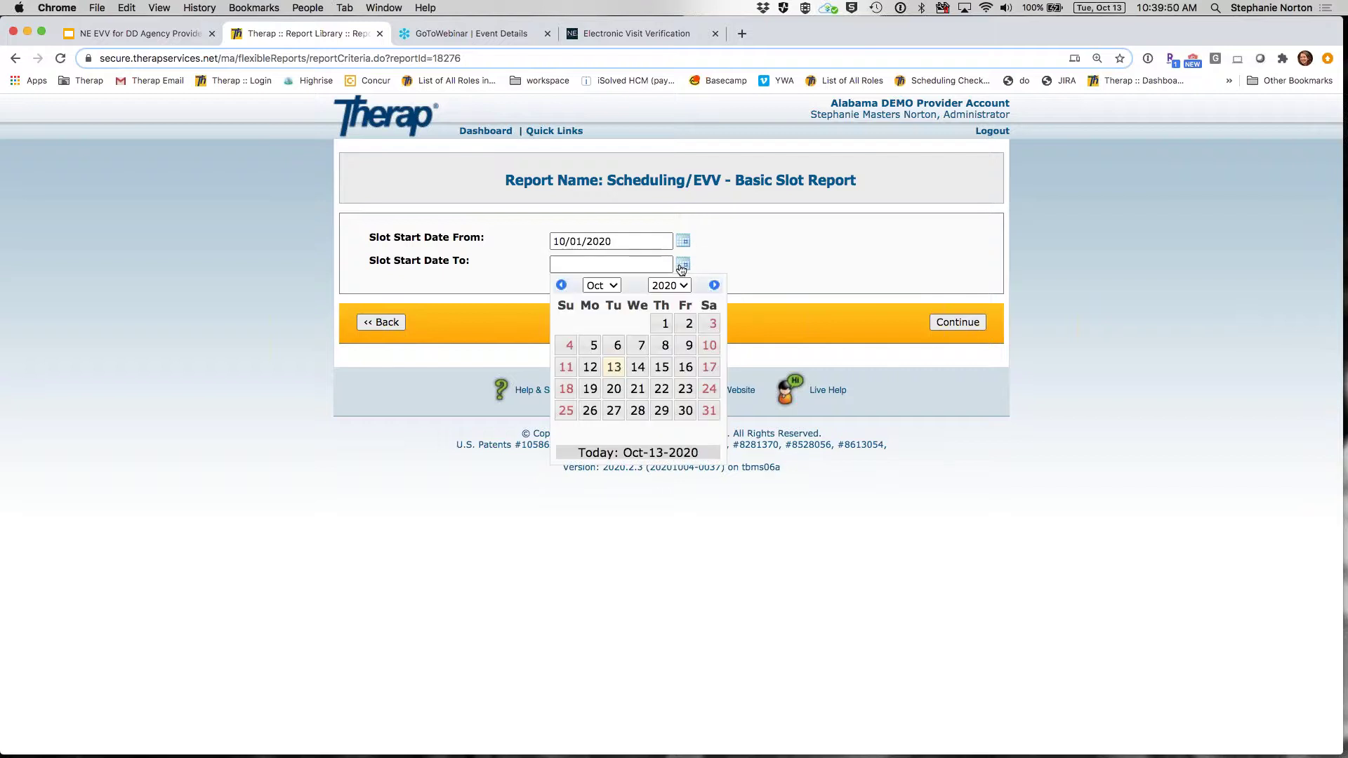
pyautogui.click(614, 367)
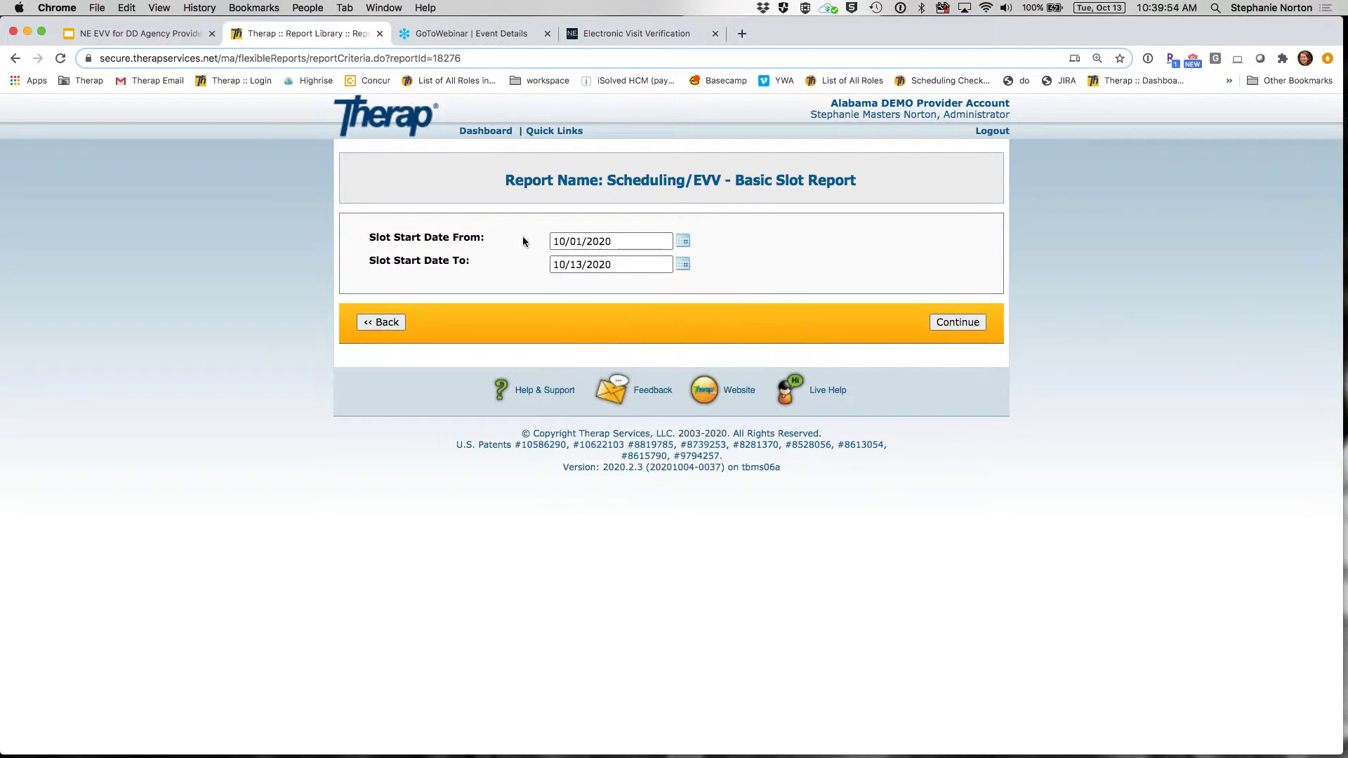
pyautogui.click(964, 325)
pyautogui.click(961, 326)
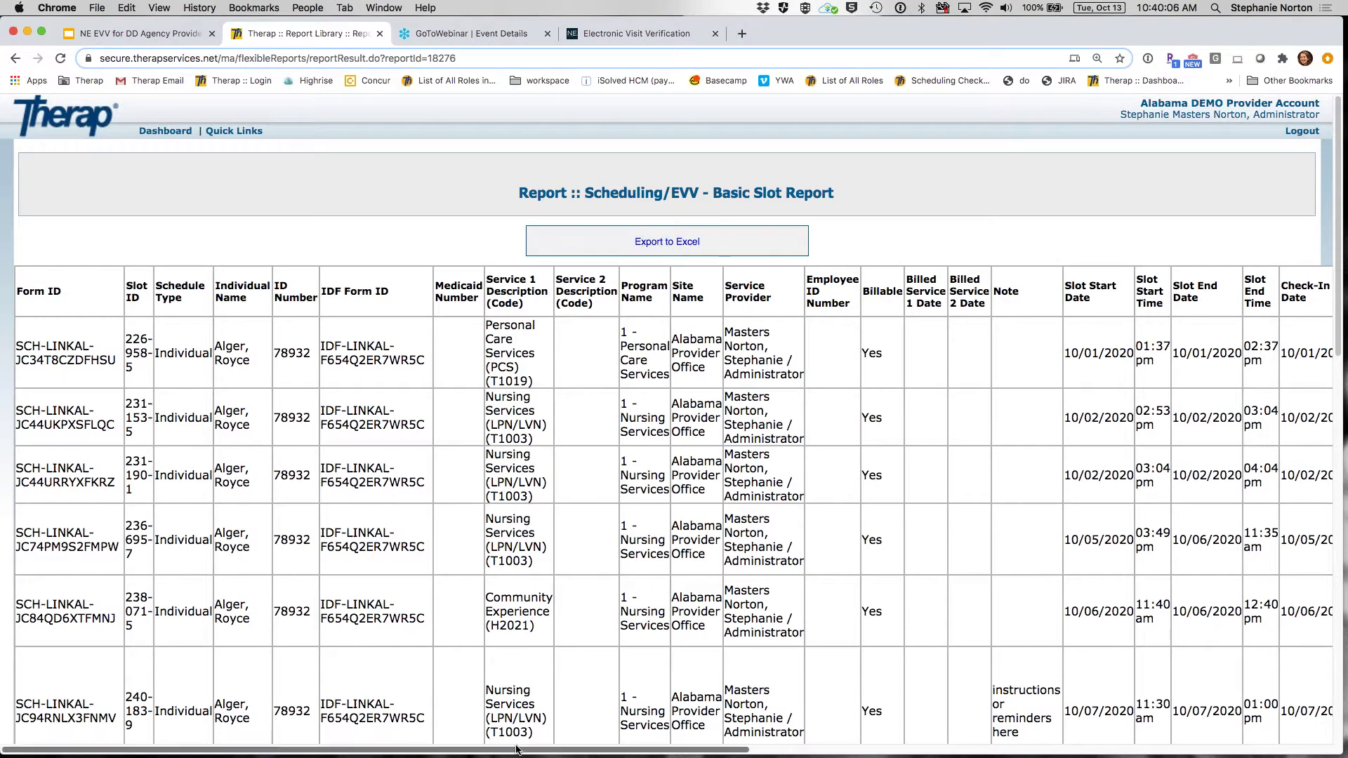
# - Examine the slot report's service details and the scheduled start and end dates and times of its slots
pyautogui.moveTo(518, 750)
pyautogui.mouseDown()
pyautogui.moveTo(565, 750)
pyautogui.moveTo(513, 746)
pyautogui.mouseUp()
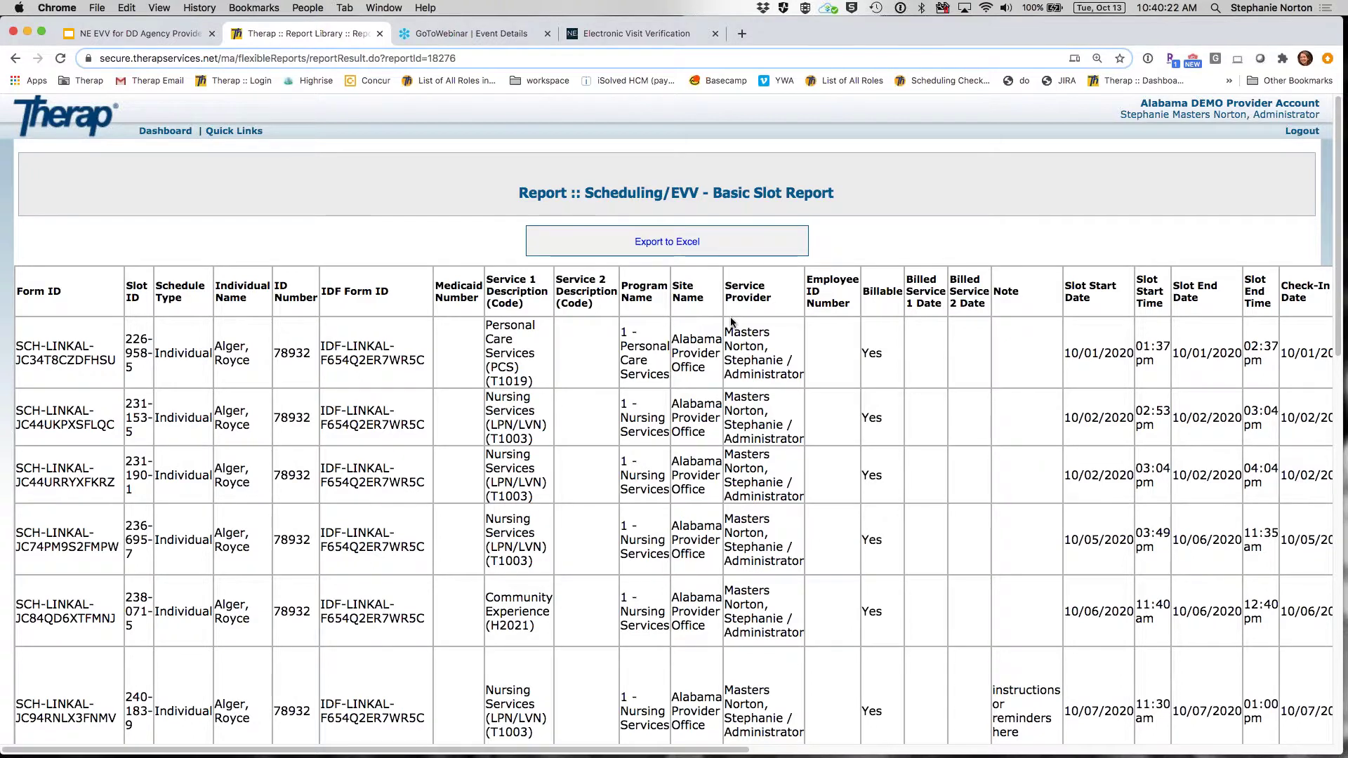
pyautogui.moveTo(720, 750); pyautogui.dragTo(957, 748)
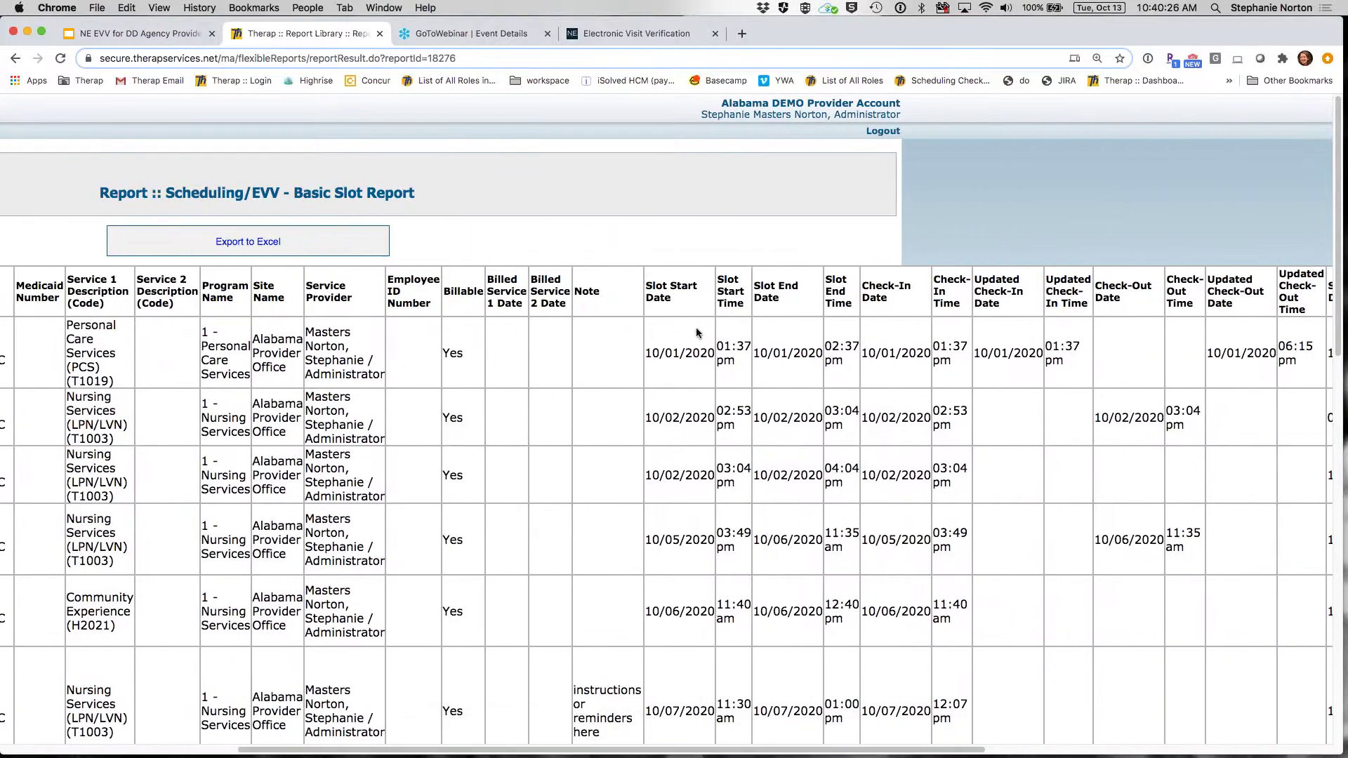
pyautogui.moveTo(647, 280); pyautogui.dragTo(681, 311)
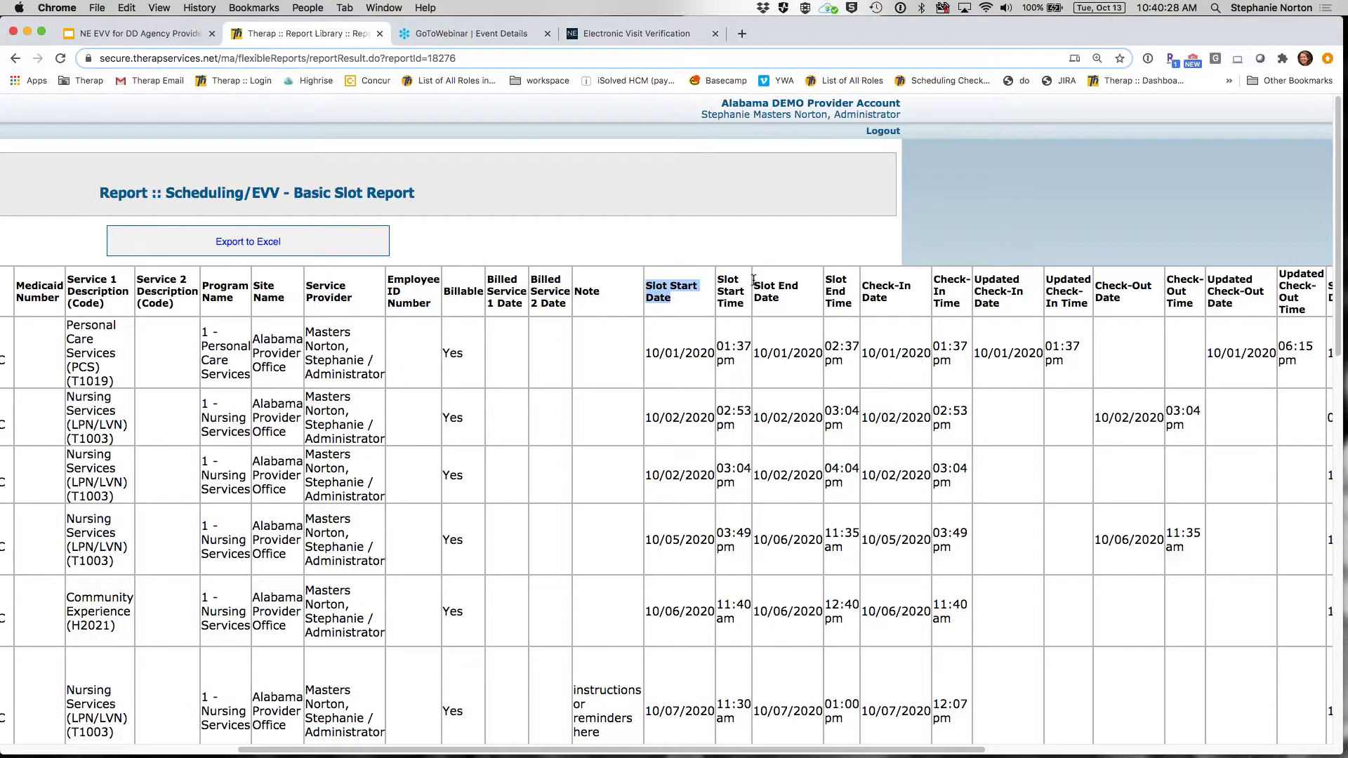
pyautogui.moveTo(753, 279); pyautogui.dragTo(771, 307)
pyautogui.click(692, 425)
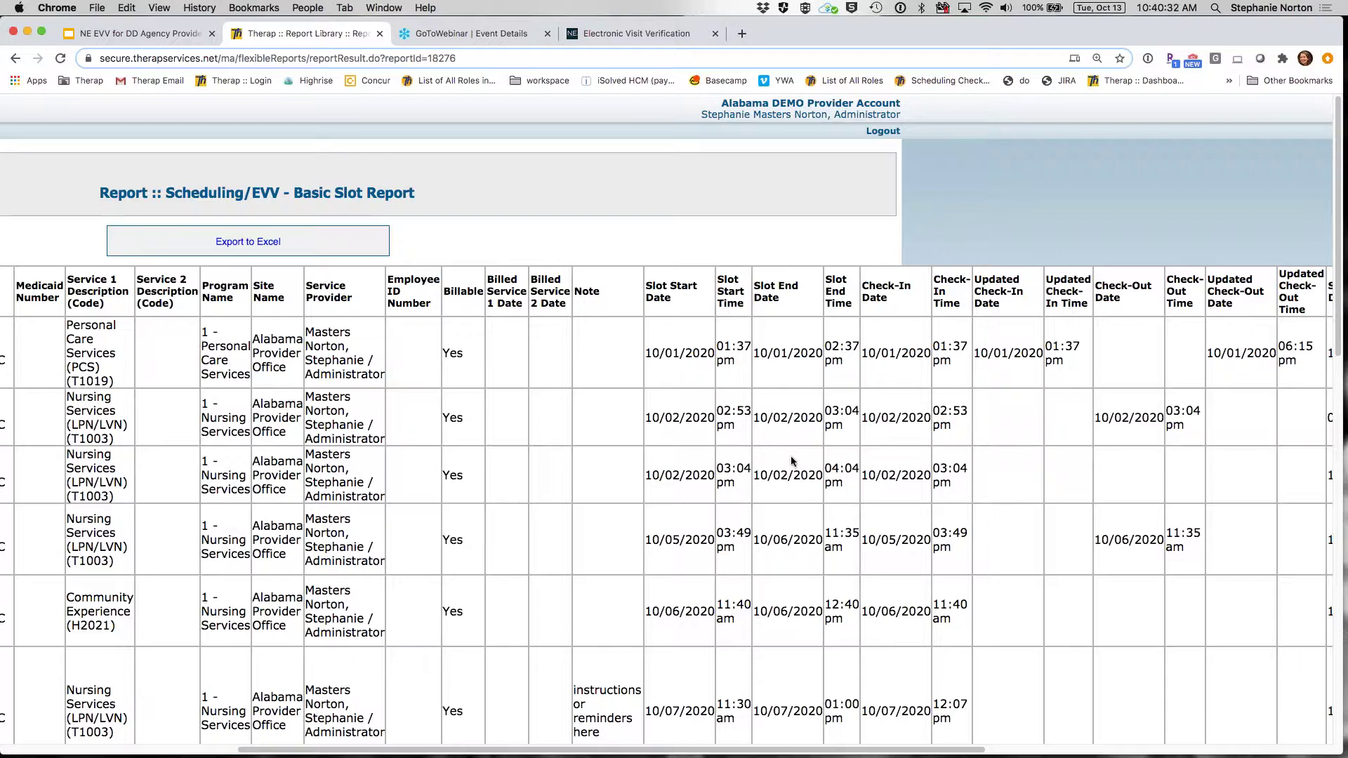
pyautogui.scroll(-1, 791, 457)
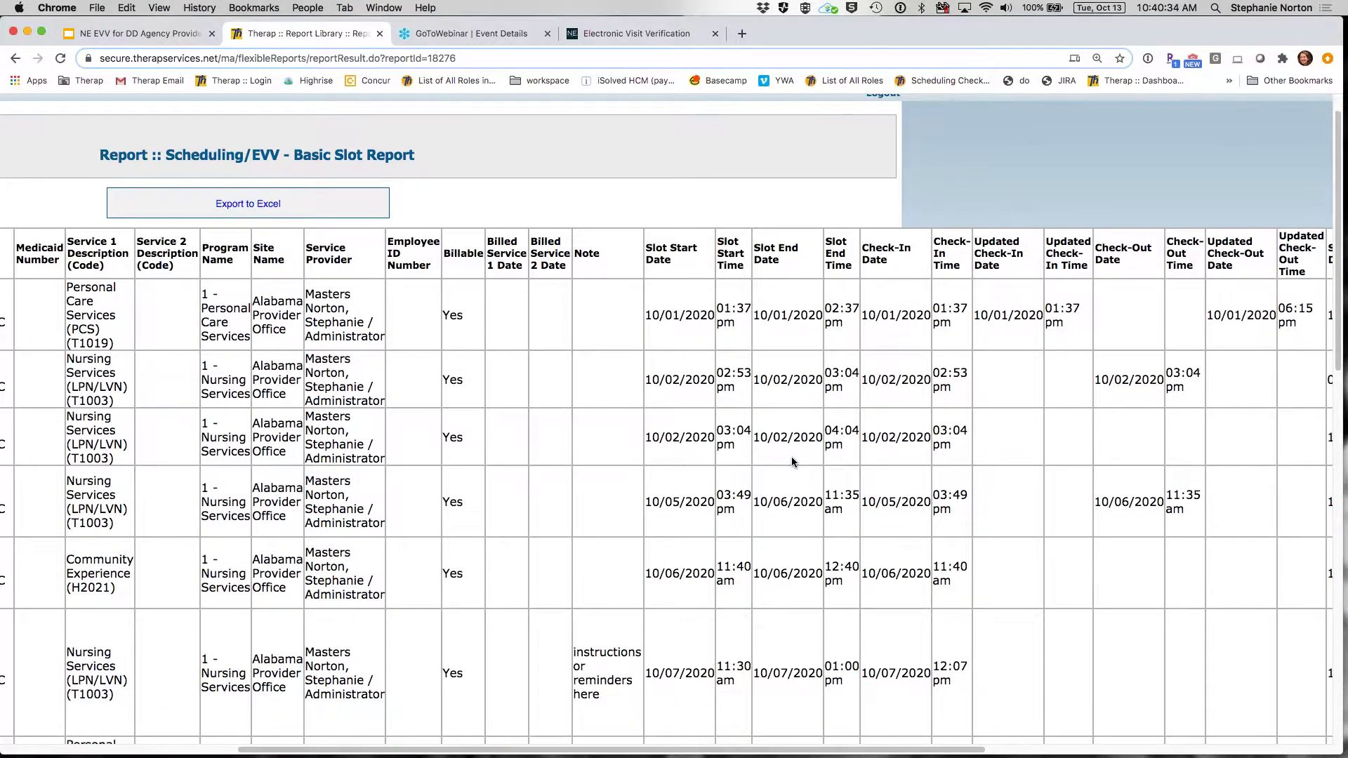
pyautogui.moveTo(718, 666); pyautogui.dragTo(860, 667)
pyautogui.moveTo(718, 566); pyautogui.dragTo(755, 567)
pyautogui.click(834, 570)
pyautogui.moveTo(718, 496); pyautogui.dragTo(753, 497)
pyautogui.moveTo(718, 431); pyautogui.dragTo(746, 427)
pyautogui.click(894, 454)
# - Review the report's actual and updated check-in and check-out times, durations, variance, exceptions and comments
pyautogui.moveTo(710, 750); pyautogui.dragTo(891, 731)
pyautogui.moveTo(612, 250); pyautogui.dragTo(619, 321)
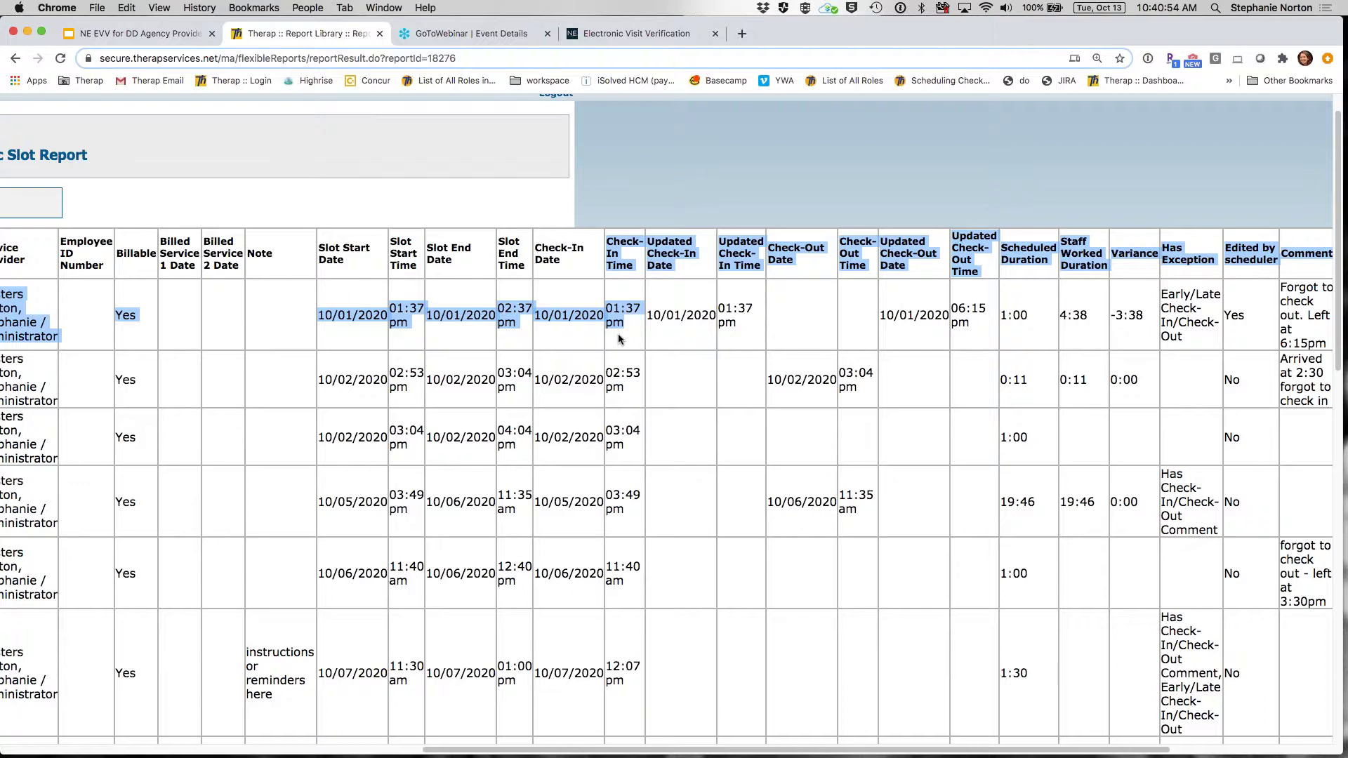
pyautogui.click(621, 342)
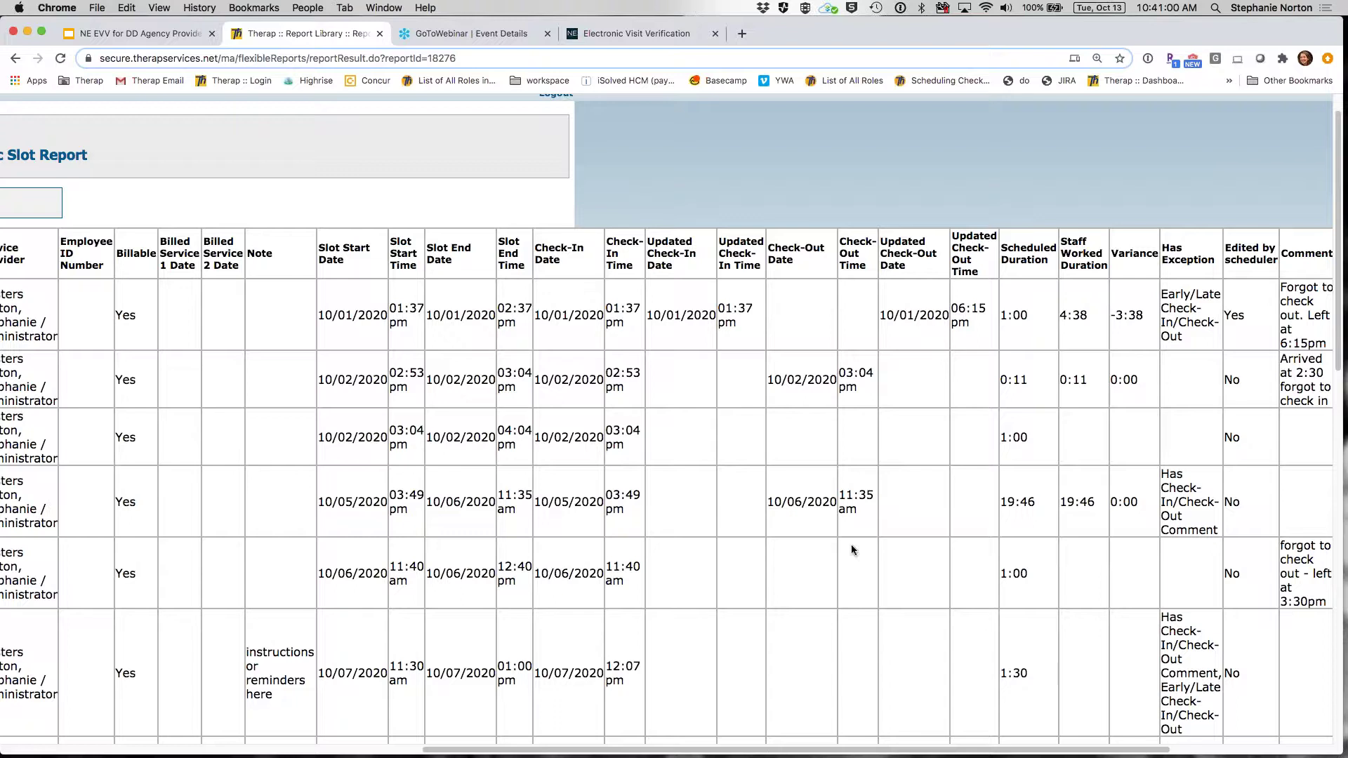
pyautogui.hscroll(4, 923, 285)
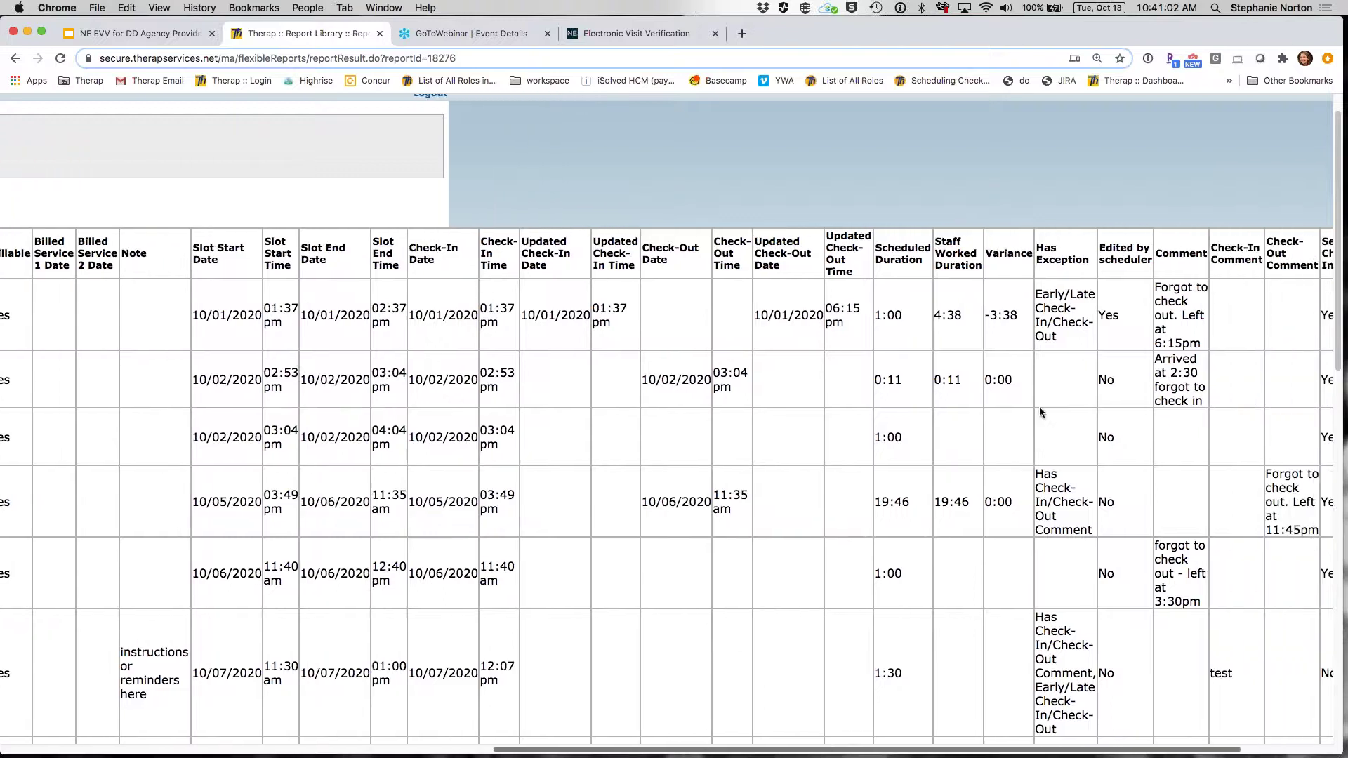
# - Compare the slots' scheduled and staff worked durations with their variance, and examine the self check-in, verification and travel distance columns
pyautogui.tripleClick(888, 253)
pyautogui.click(893, 260)
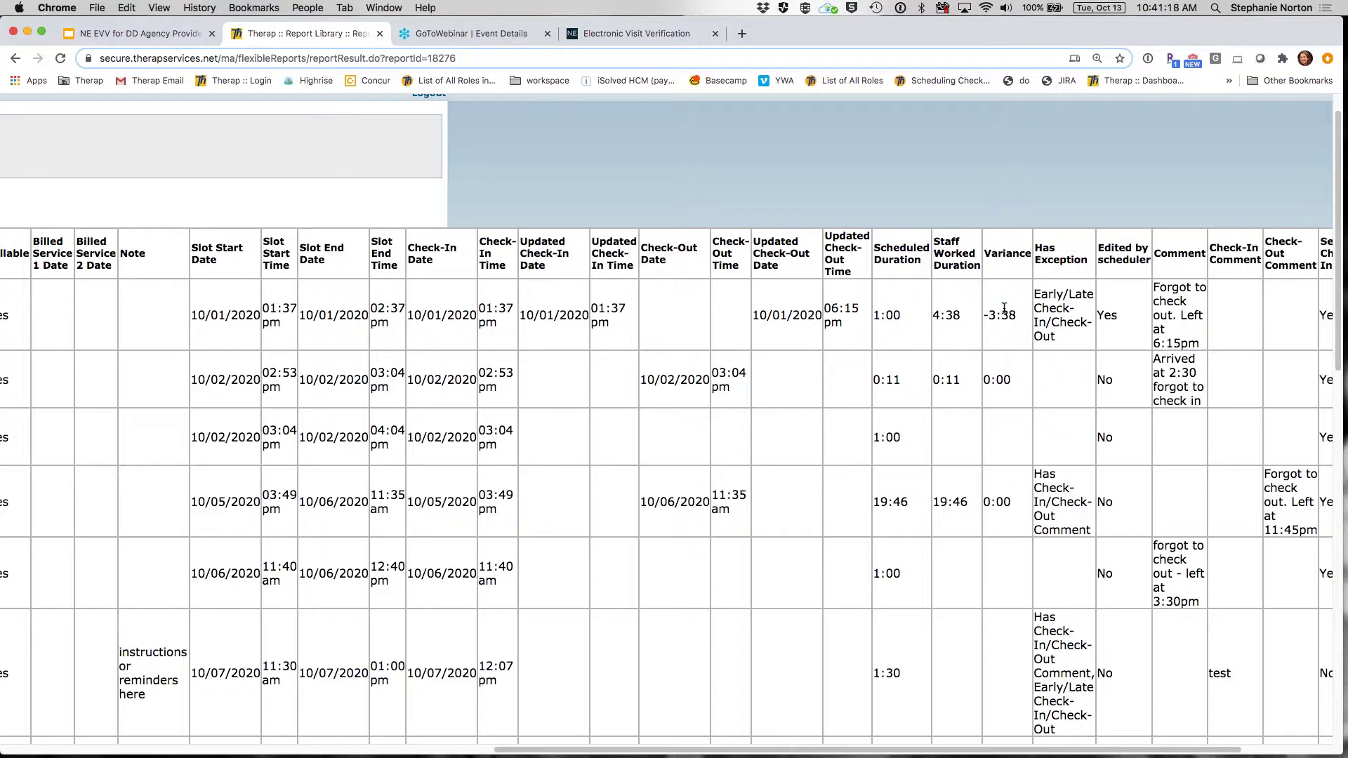
pyautogui.moveTo(941, 315); pyautogui.dragTo(958, 319)
pyautogui.click(933, 316)
pyautogui.moveTo(913, 751); pyautogui.dragTo(1008, 753)
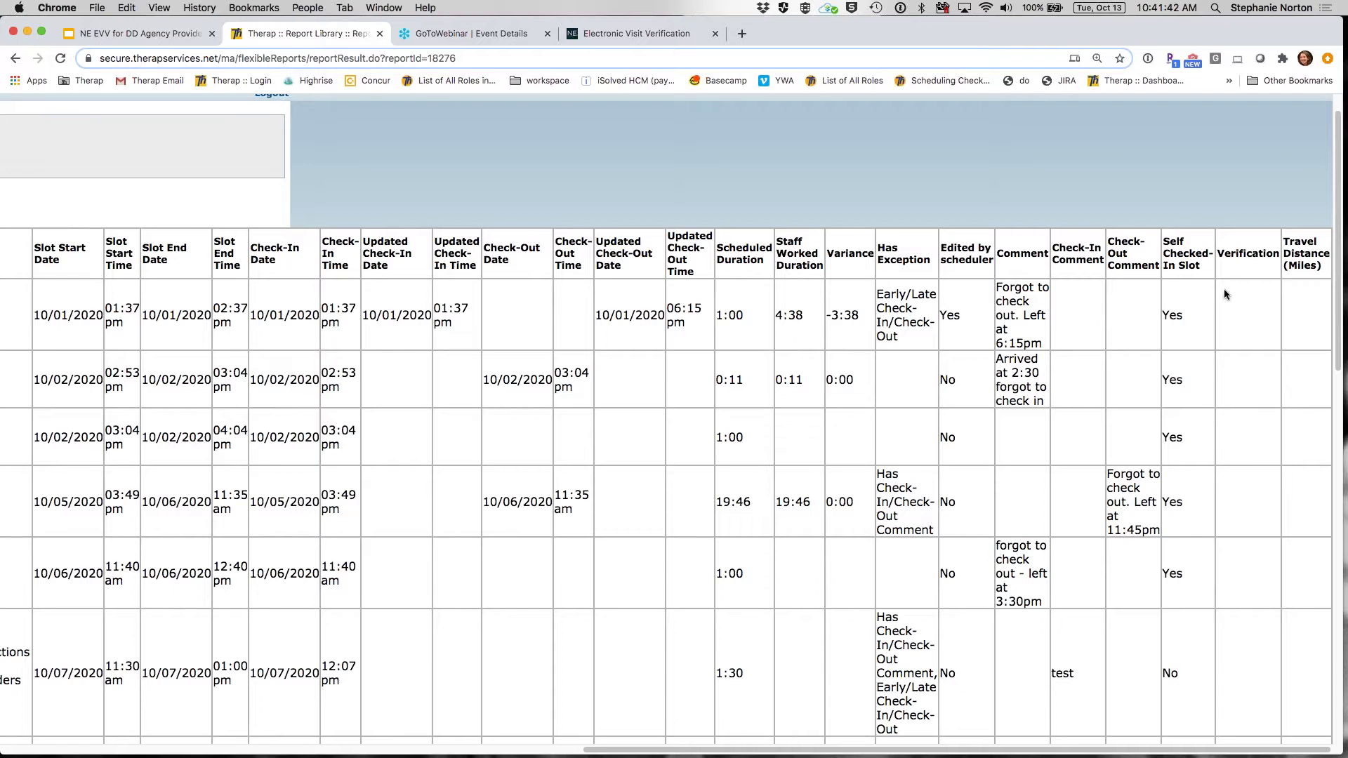
pyautogui.scroll(-15, 1233, 402)
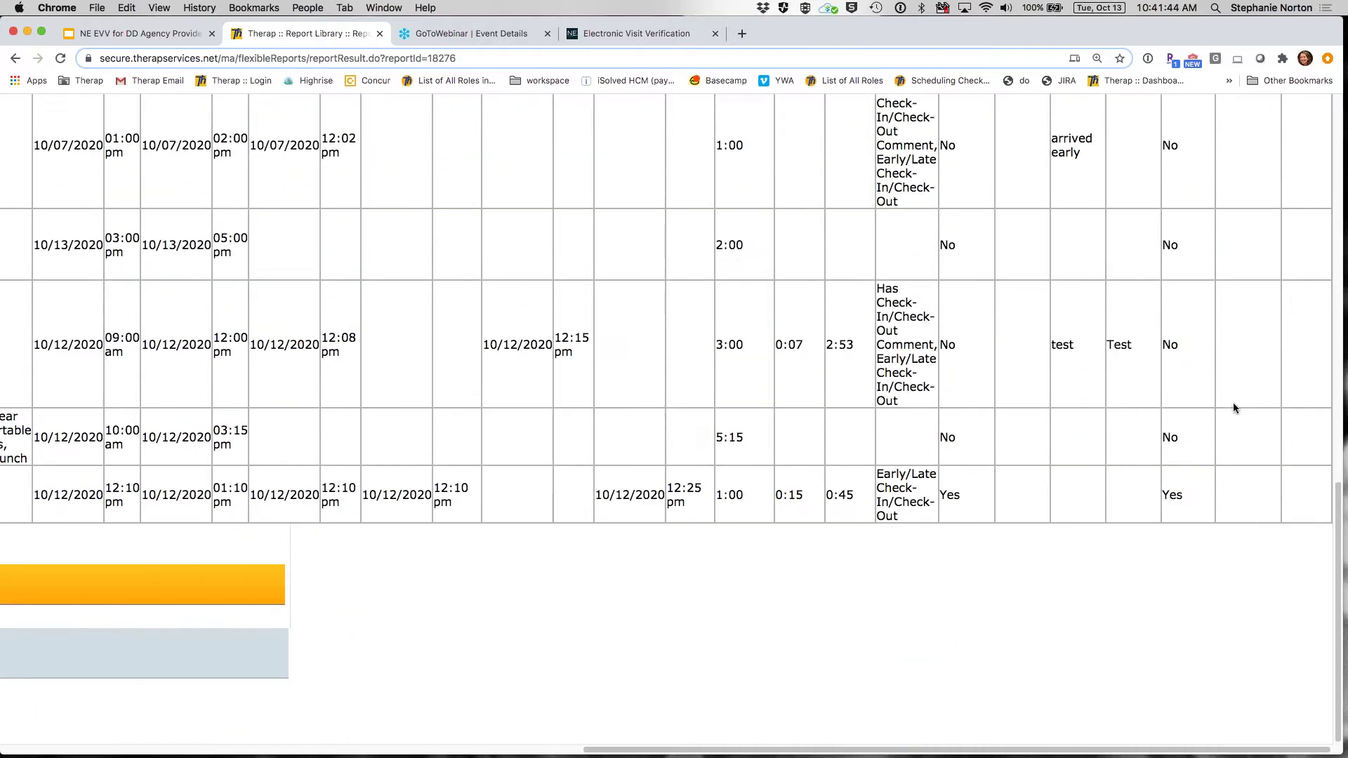
pyautogui.scroll(15, 1234, 403)
# - Export the Basic Slot Report to Excel and enlarge the opened workbook window at 120% zoom
pyautogui.hscroll(-2, 508, 736)
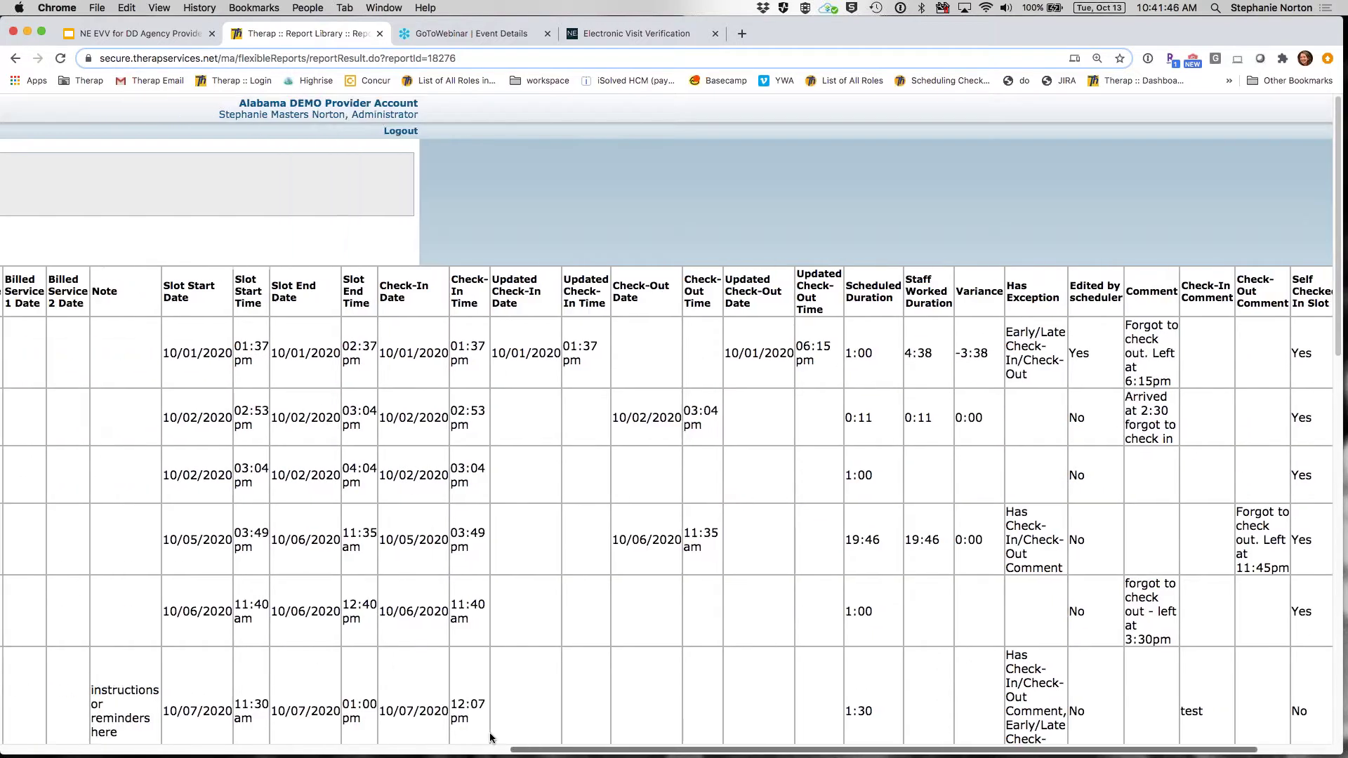
pyautogui.hscroll(-10, 508, 736)
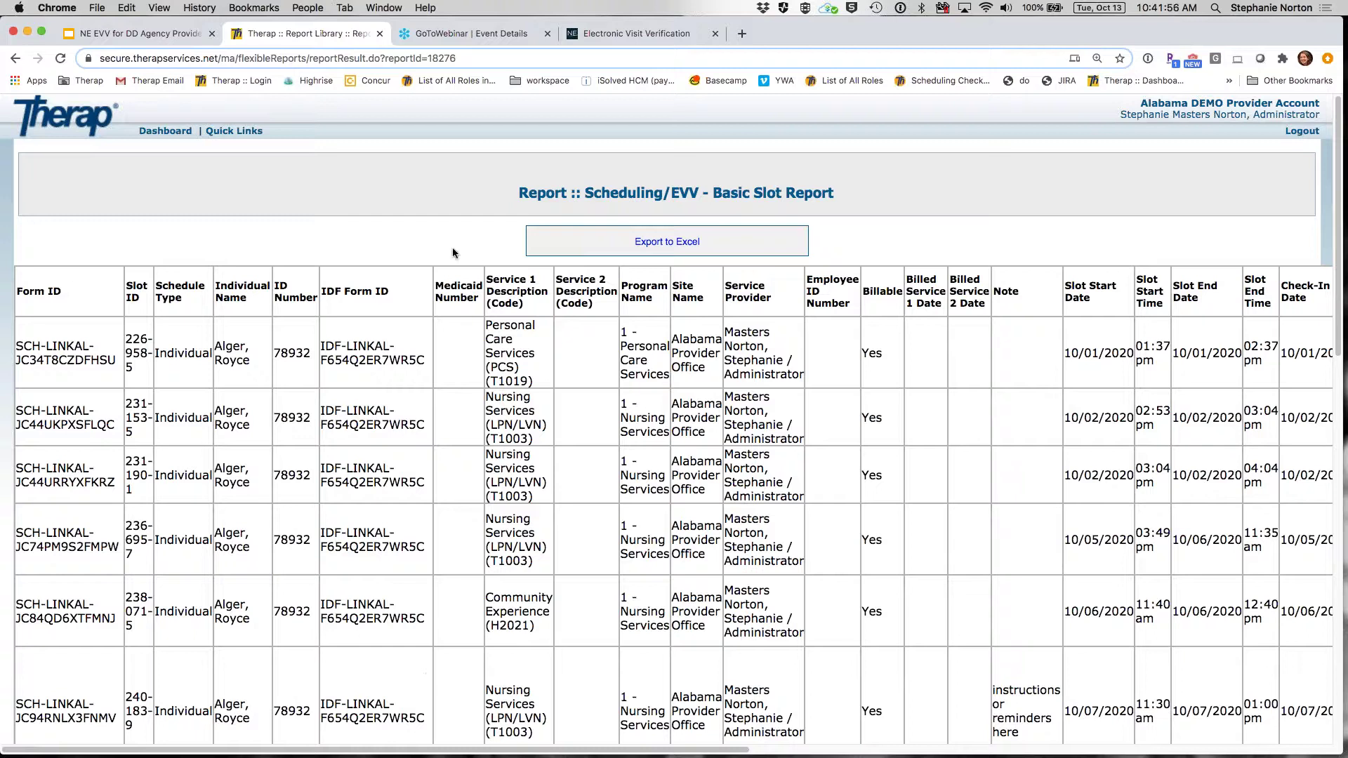
pyautogui.click(683, 243)
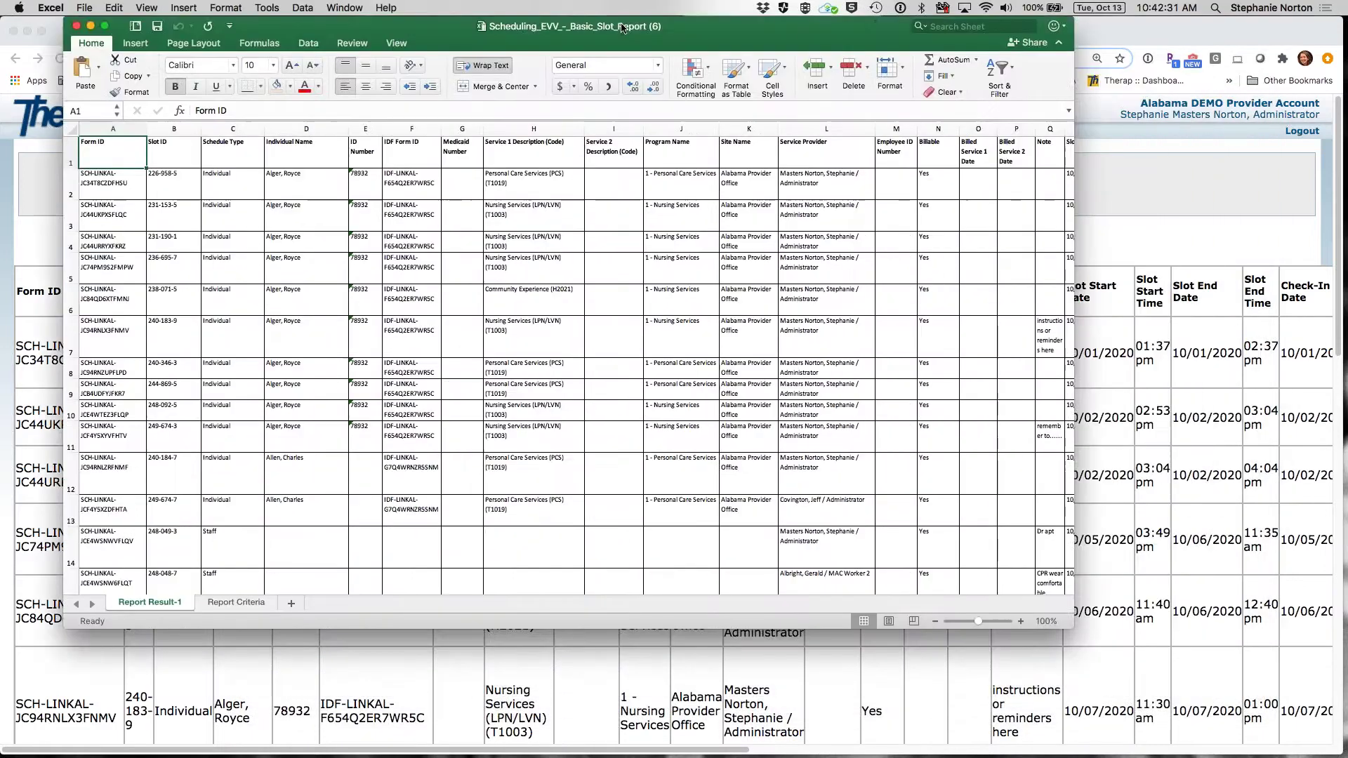
pyautogui.moveTo(1008, 627); pyautogui.dragTo(1319, 732)
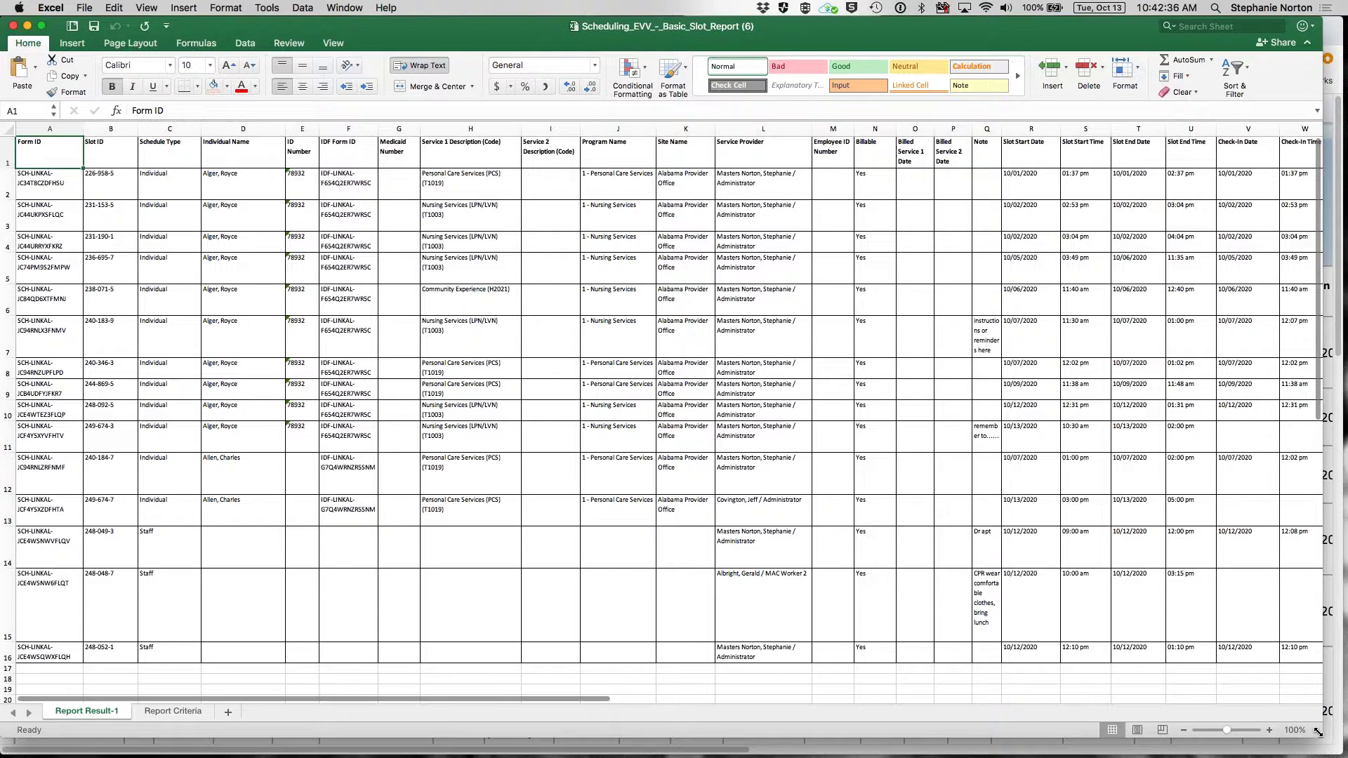
pyautogui.click(1271, 731)
pyautogui.click(1271, 731)
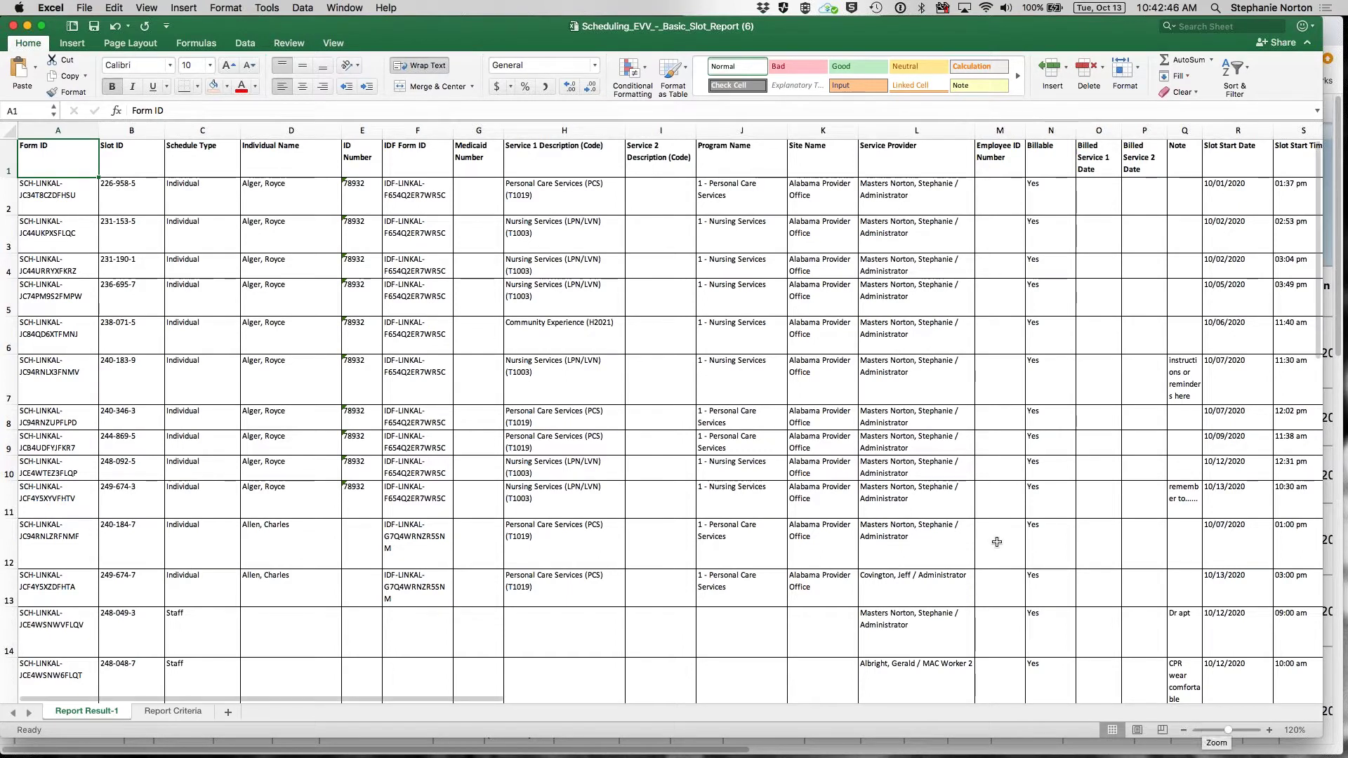
# - Add filters to the header row of the exported slot report
pyautogui.click(5, 163)
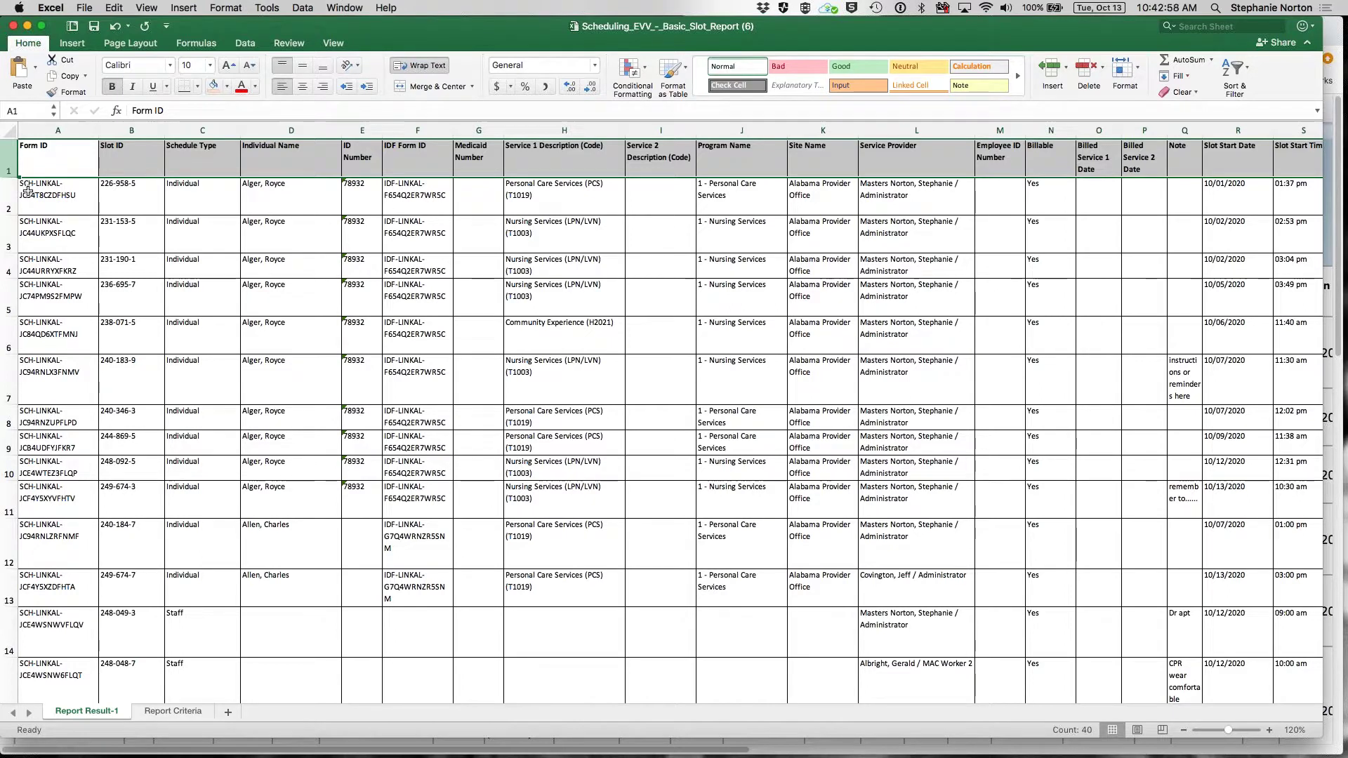
pyautogui.click(1236, 71)
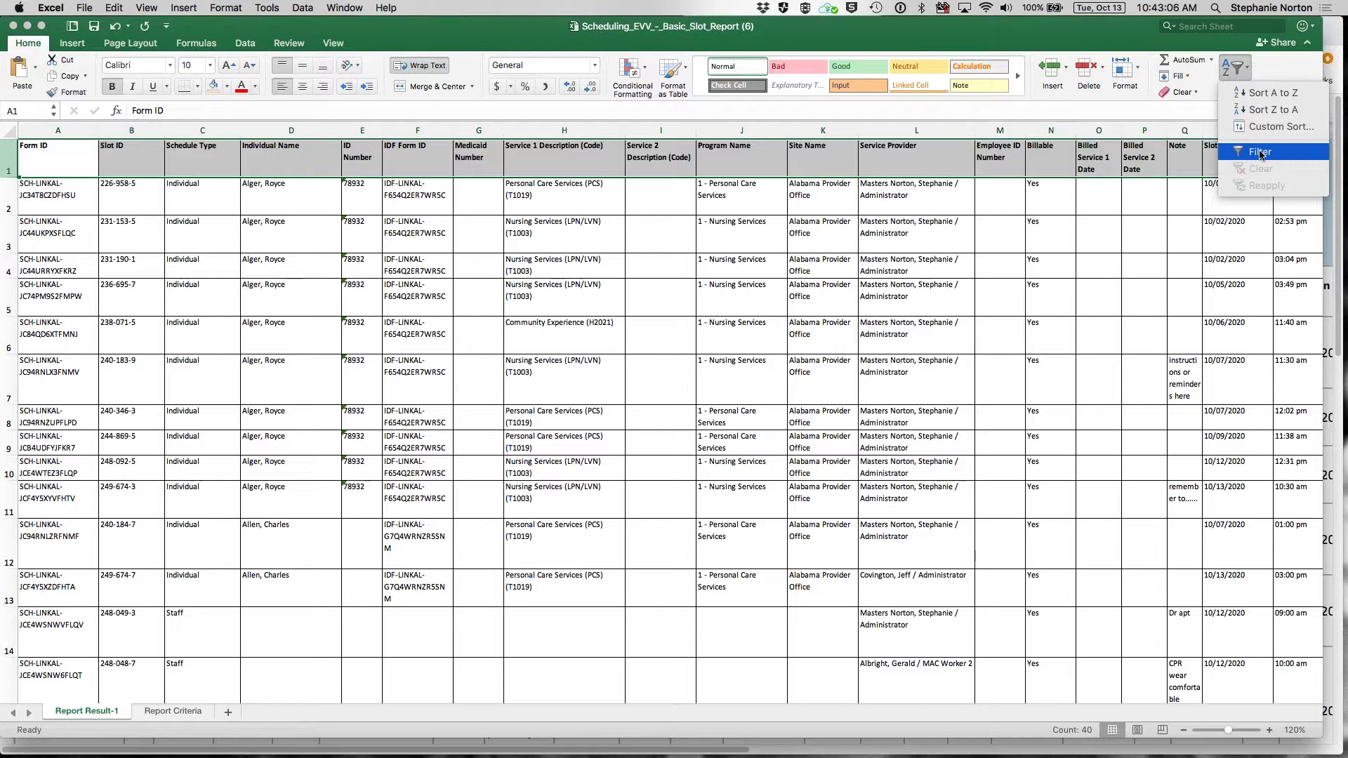
pyautogui.click(1262, 154)
pyautogui.click(617, 188)
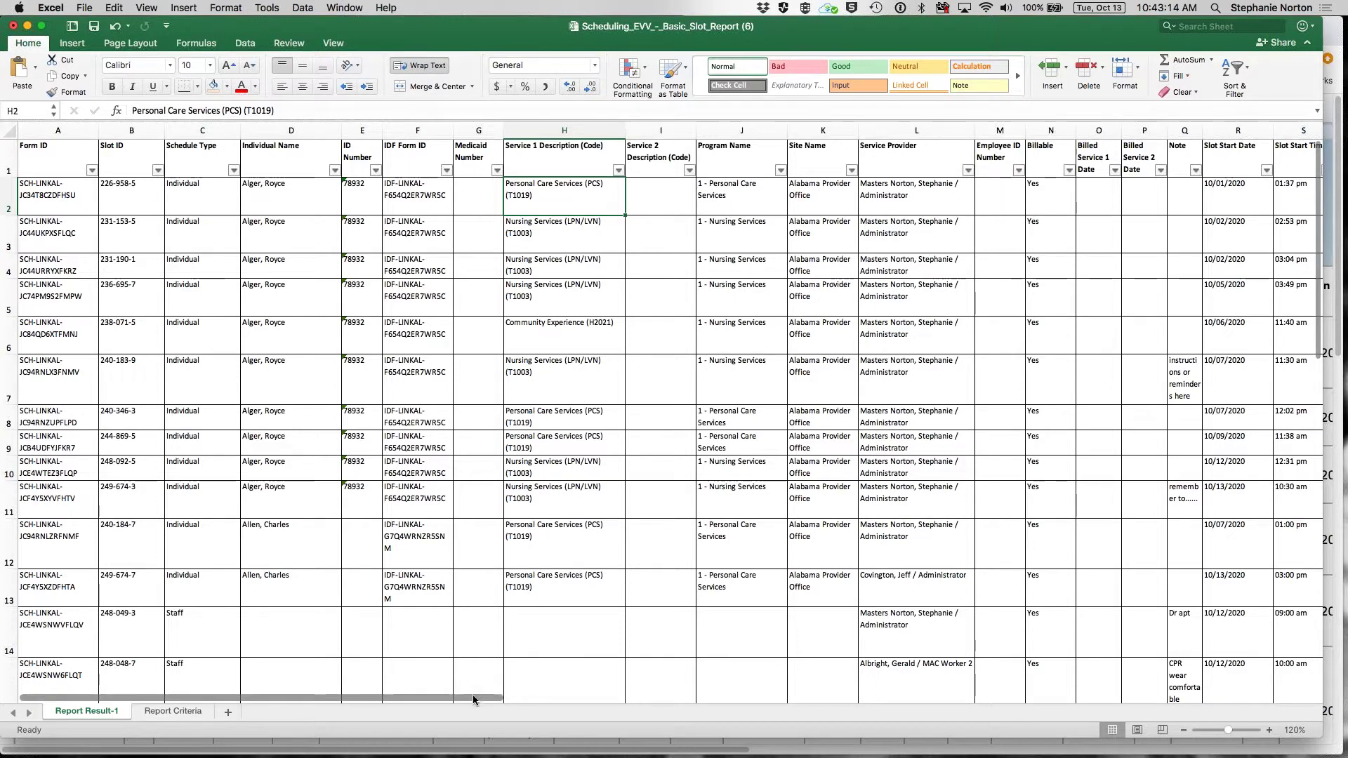
# - Filter the Check-Out Time column to show only blanks
pyautogui.moveTo(487, 695); pyautogui.dragTo(808, 699)
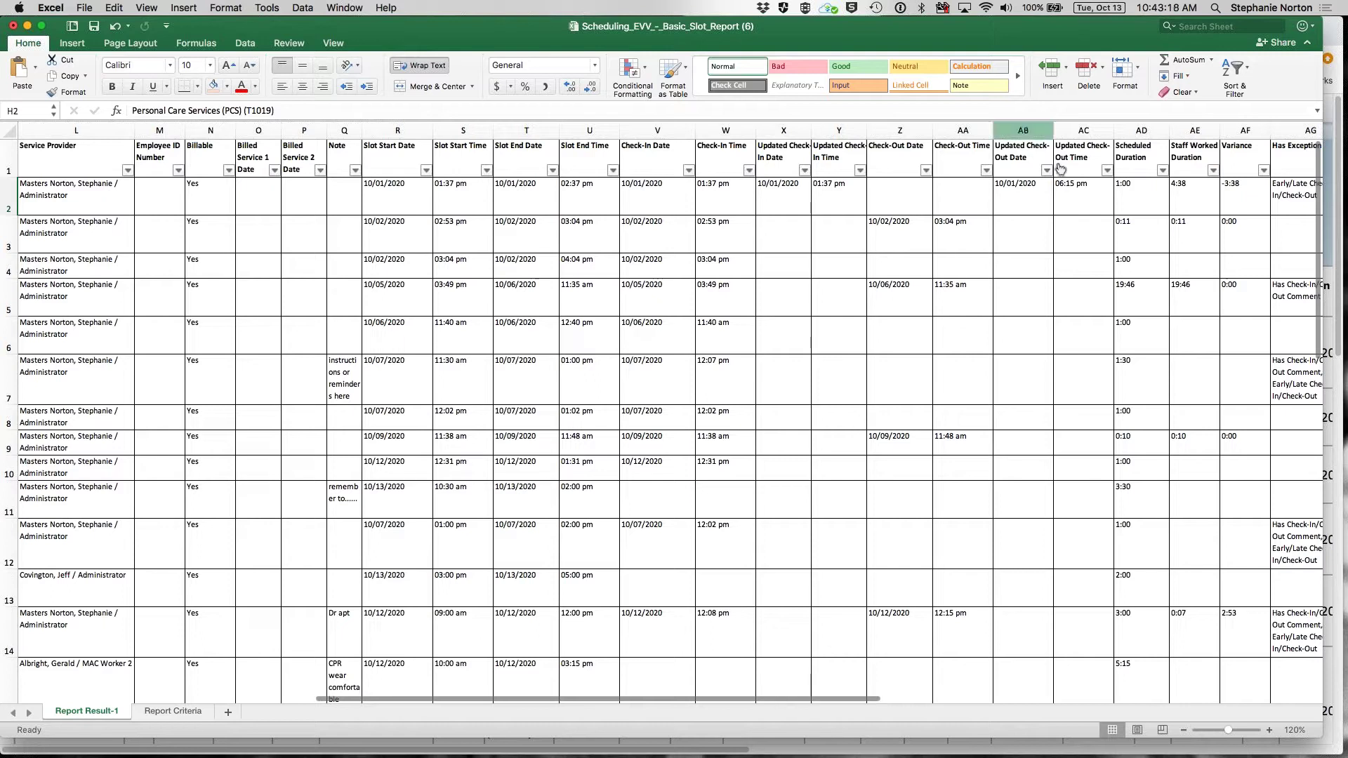
pyautogui.click(987, 169)
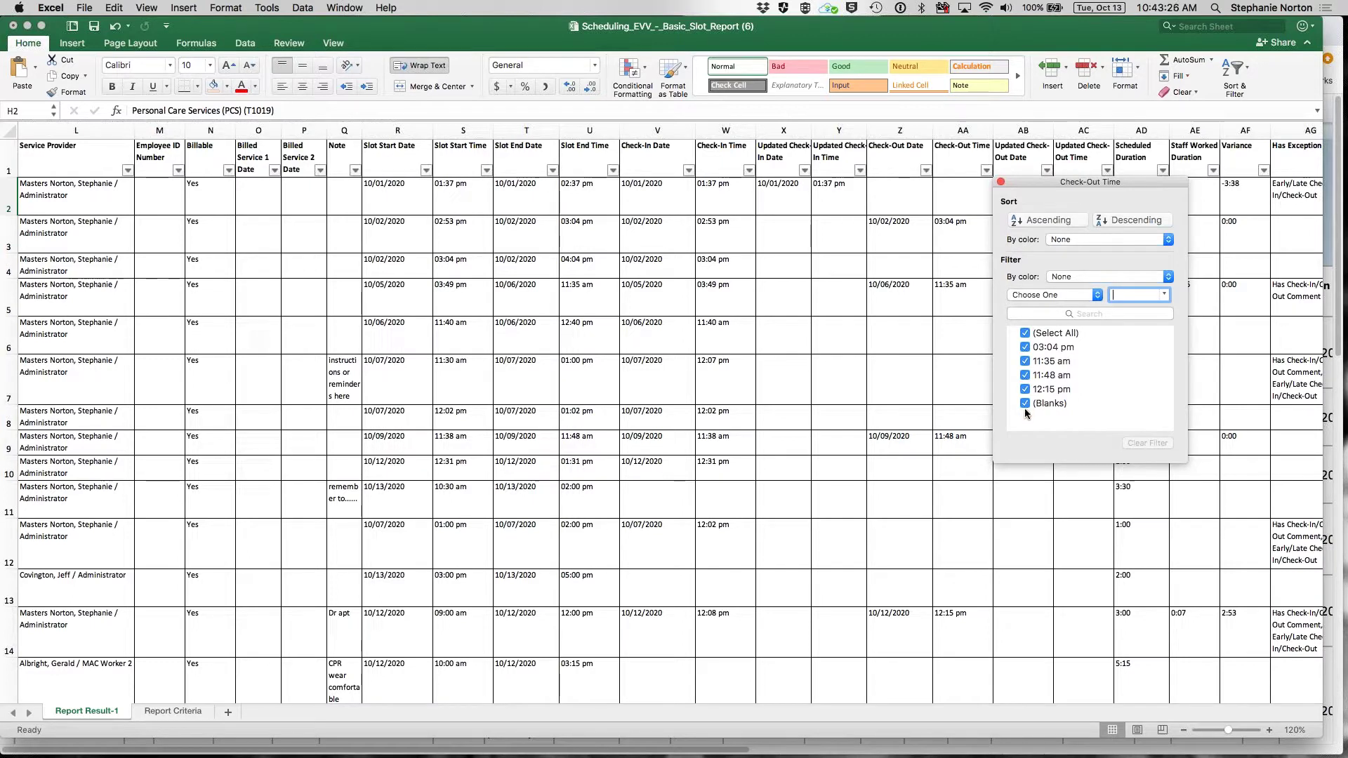
pyautogui.click(1026, 334)
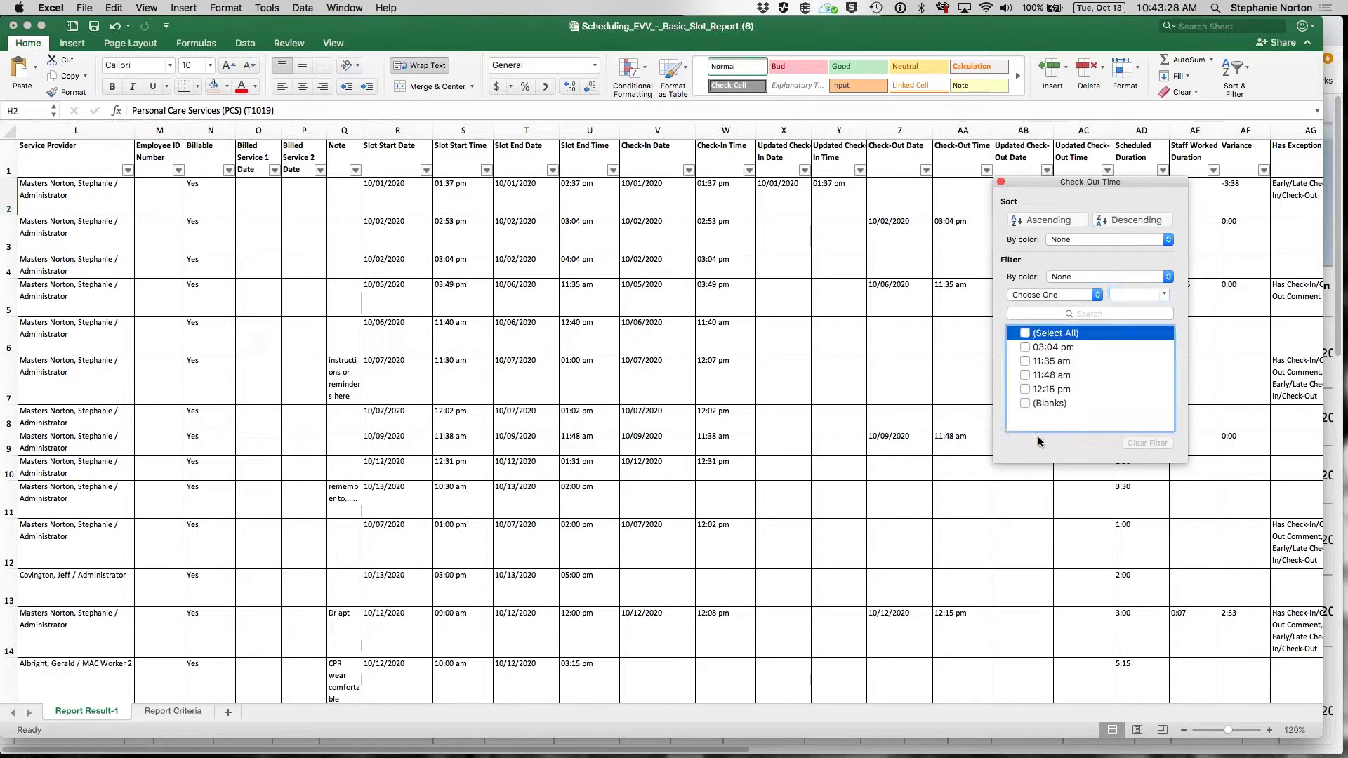
pyautogui.click(1024, 403)
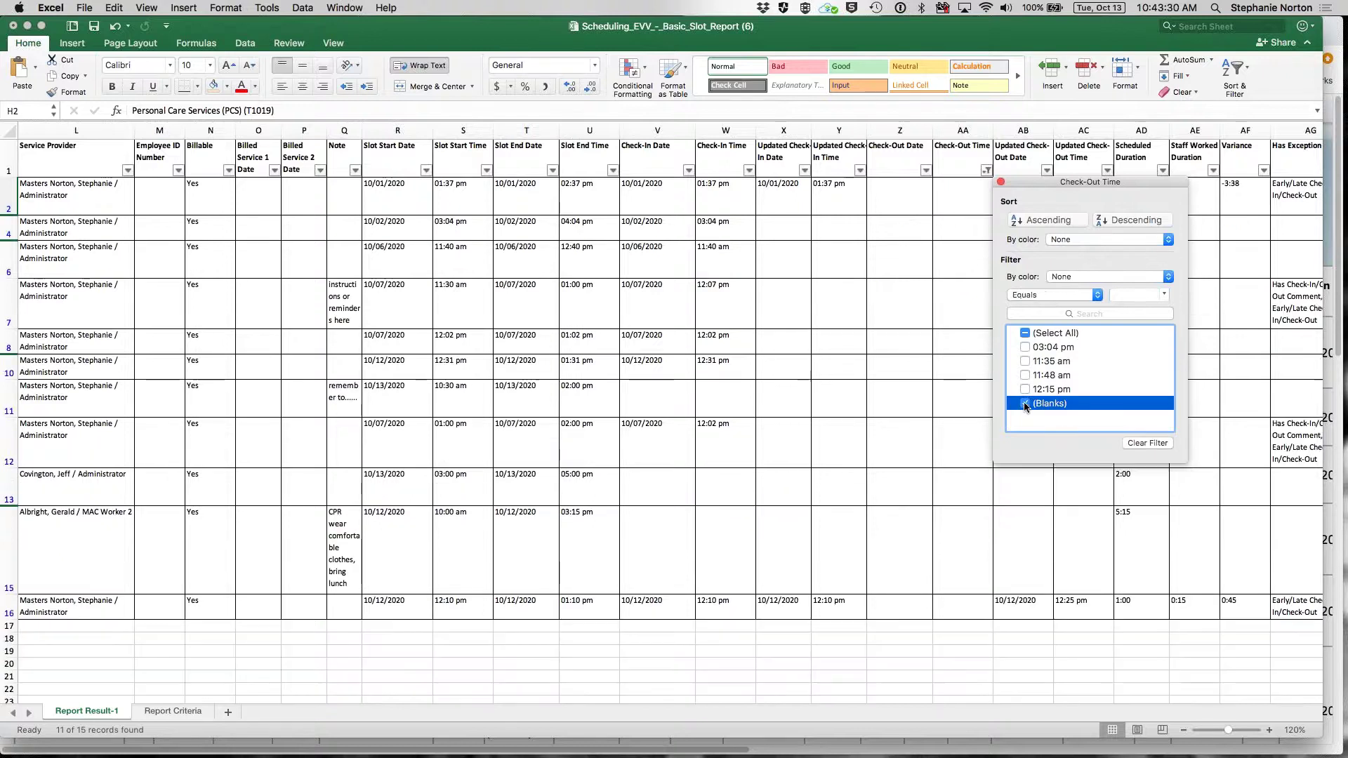
pyautogui.click(1001, 183)
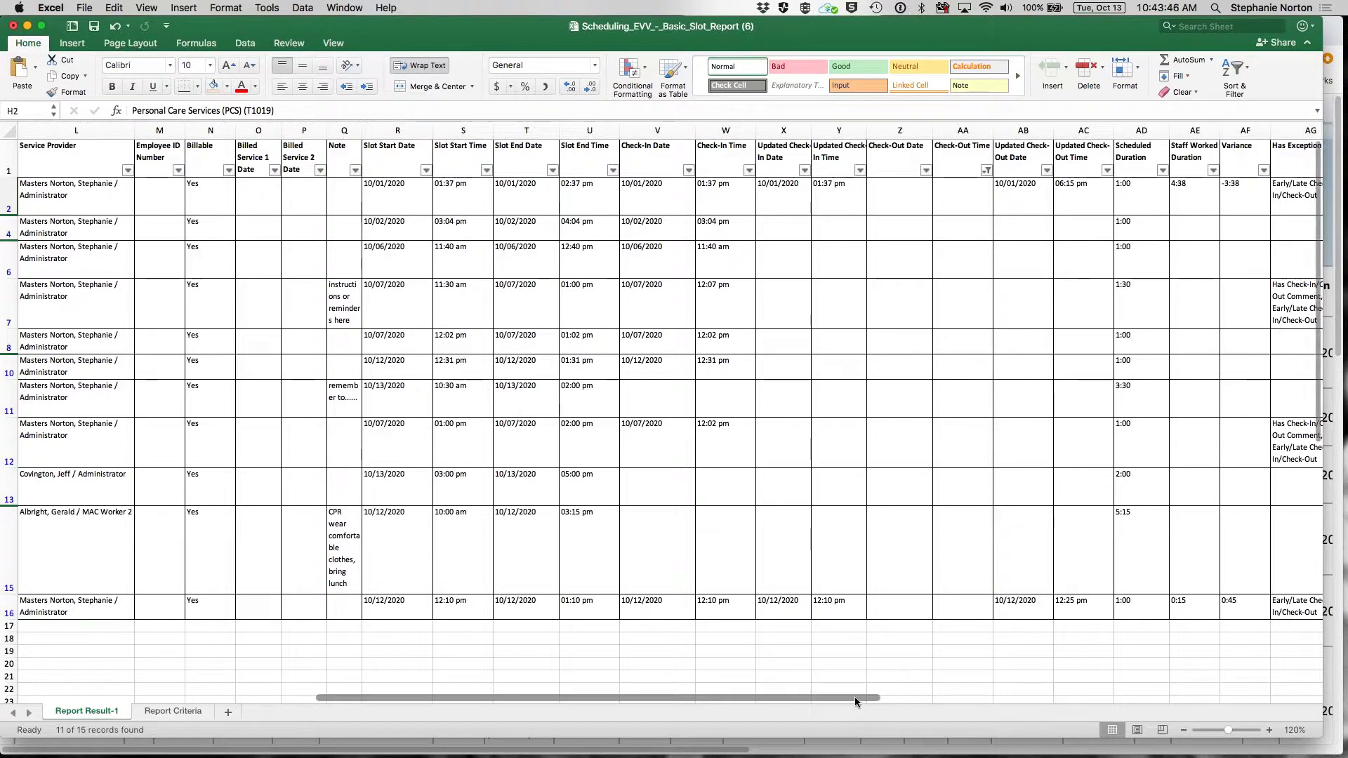
# - Compare the Check-In Time and Check-Out Time columns of the filtered slots to tell missed check-ins from missed check-outs
pyautogui.moveTo(858, 697); pyautogui.dragTo(714, 698)
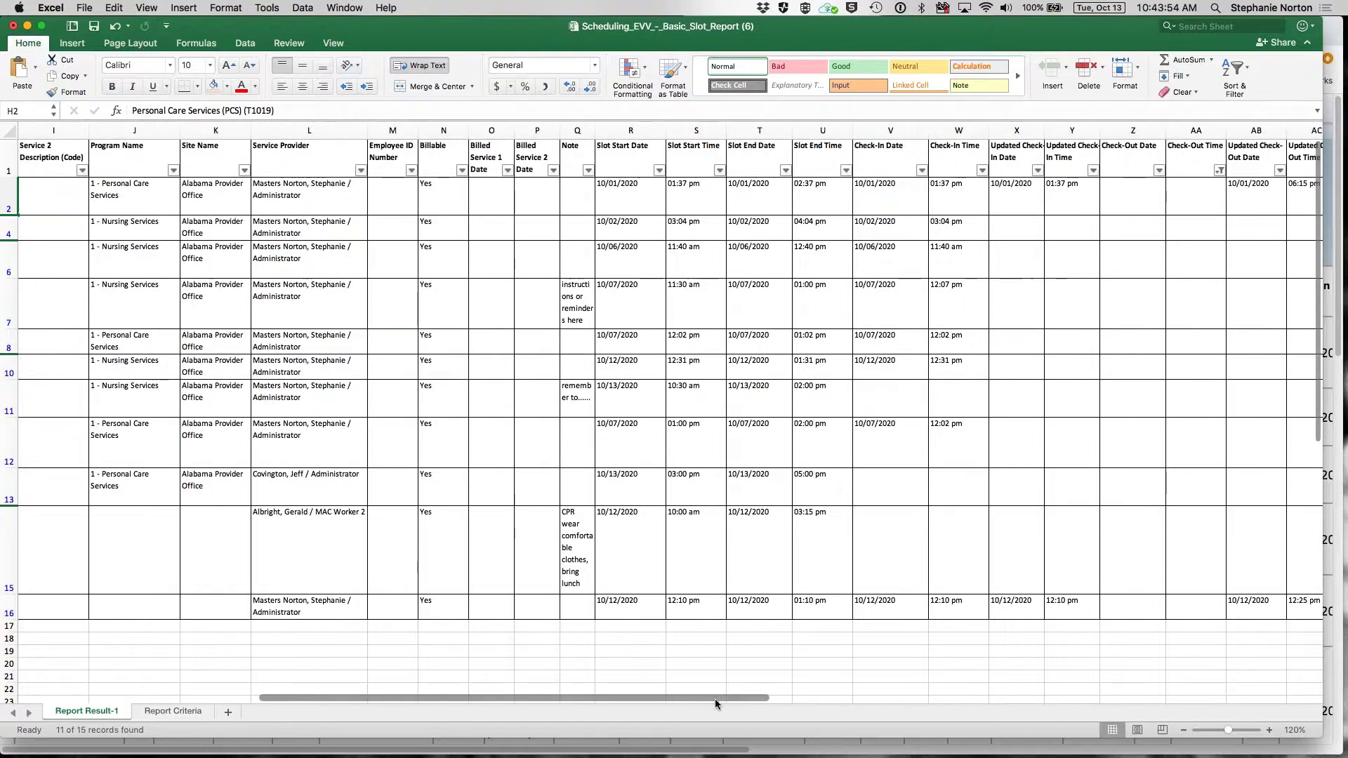
pyautogui.click(1193, 131)
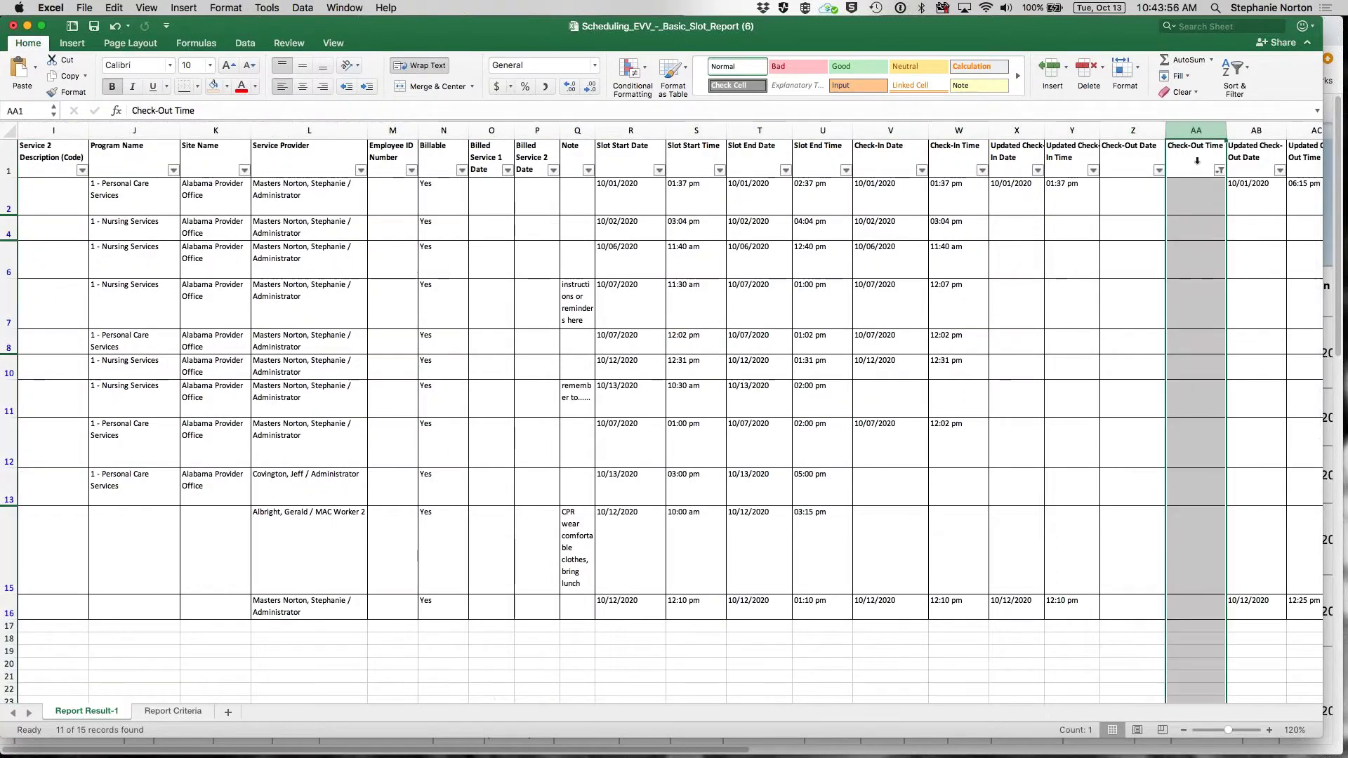
pyautogui.click(974, 133)
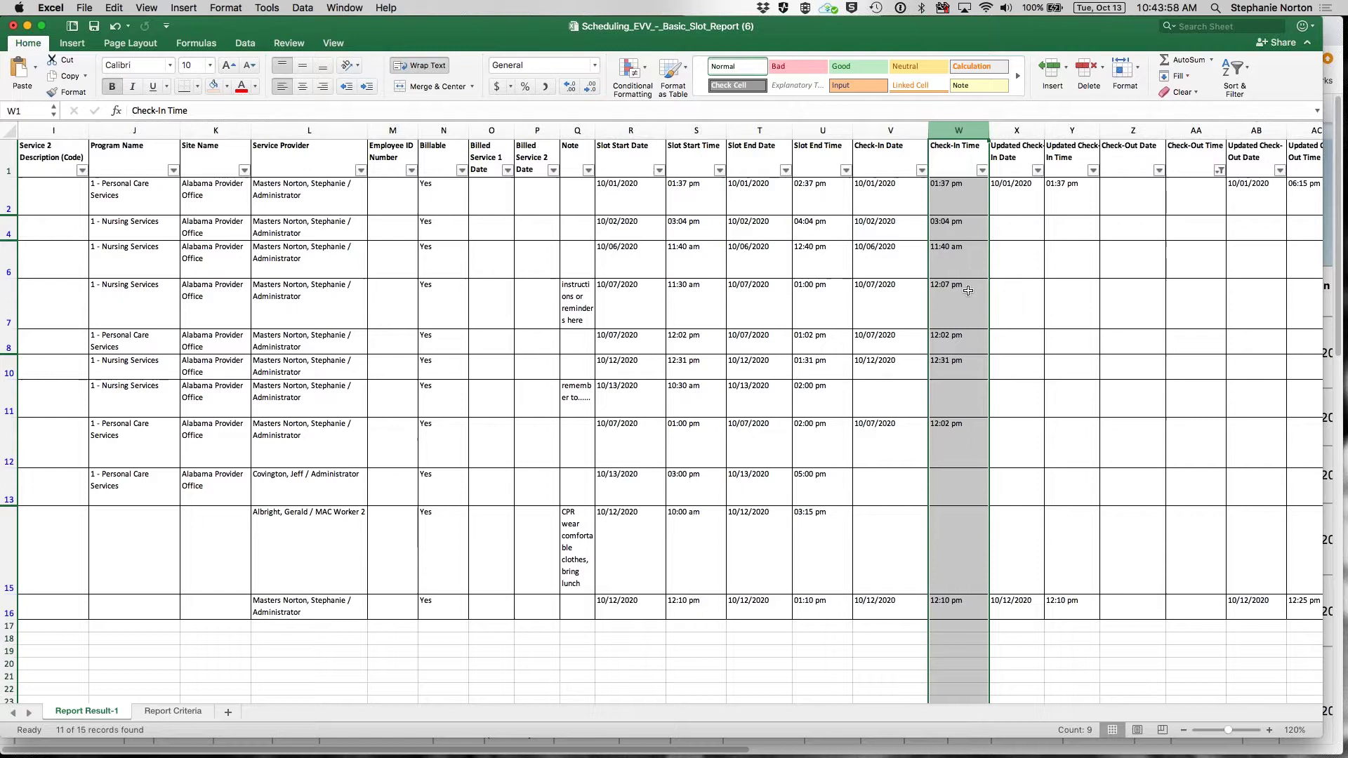
pyautogui.click(951, 502)
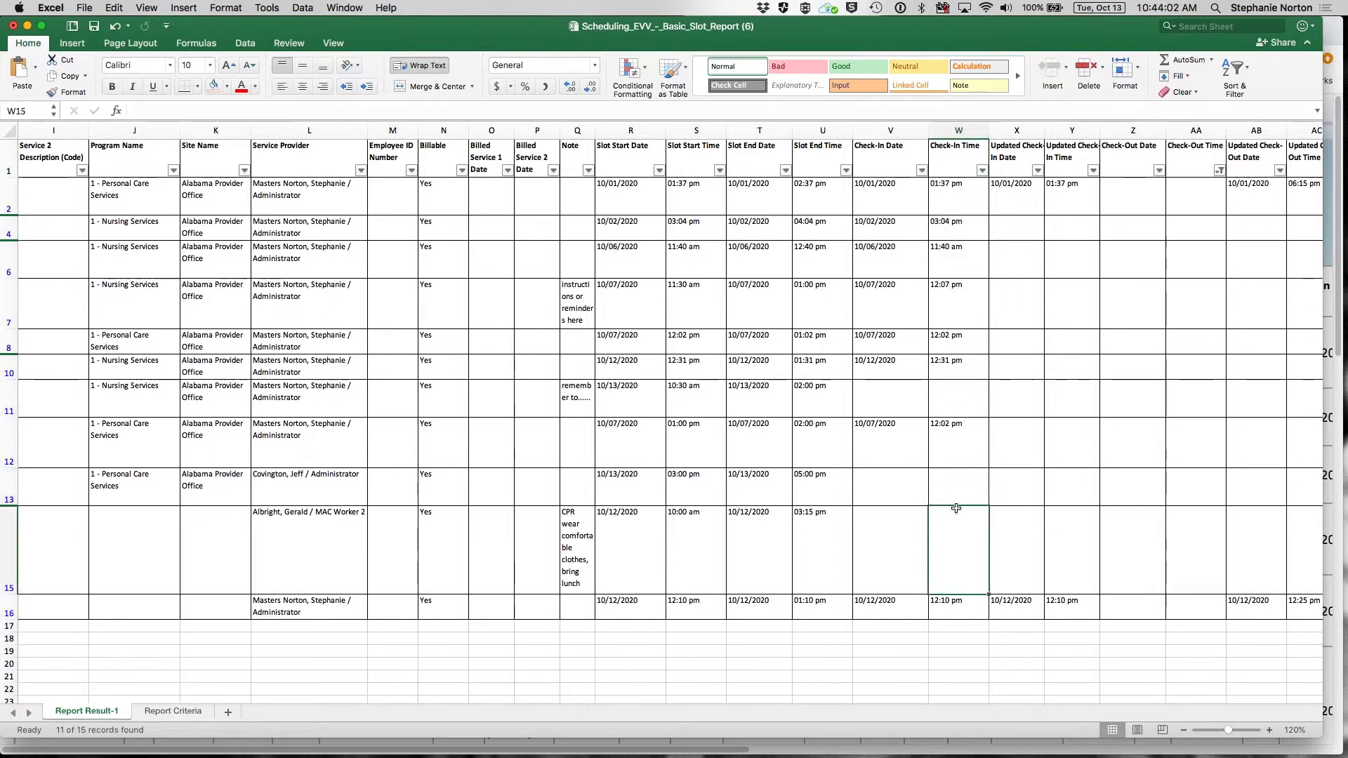
pyautogui.click(954, 484)
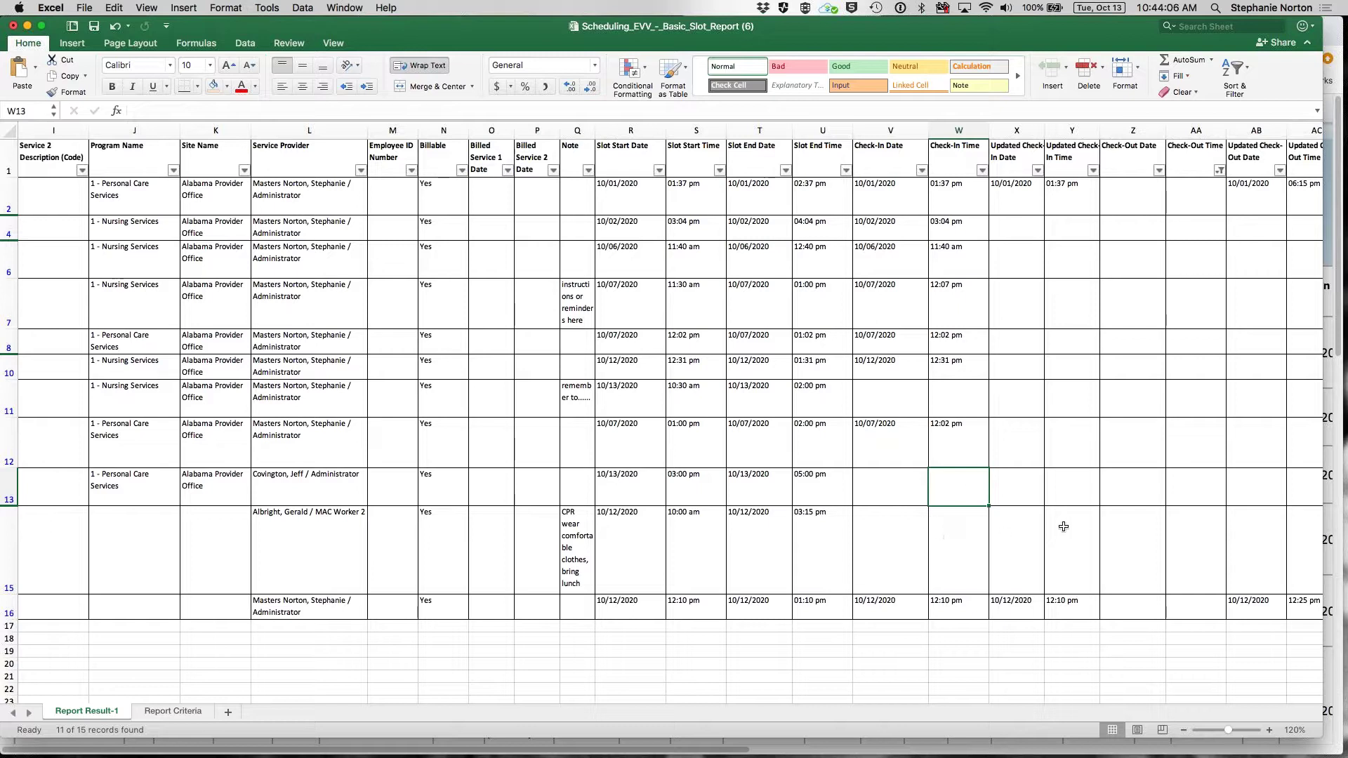
pyautogui.click(959, 131)
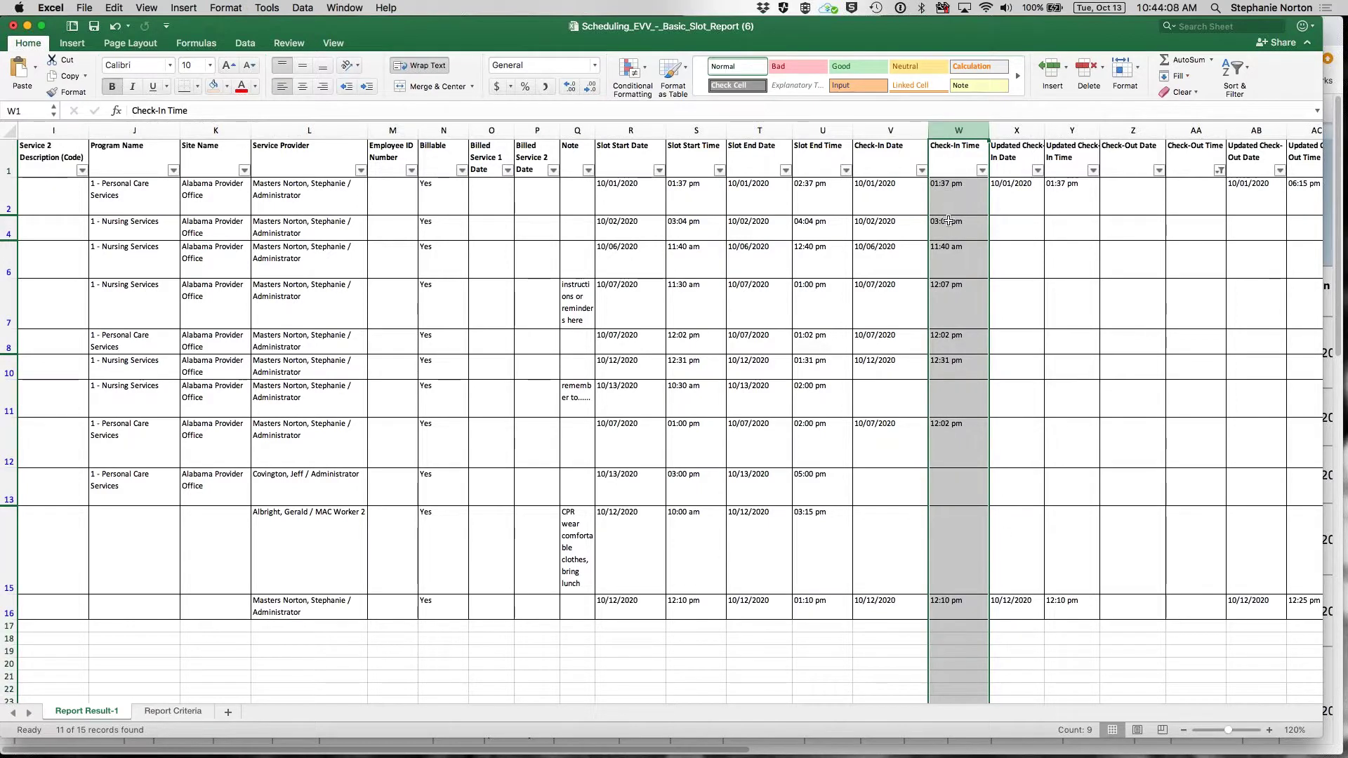
pyautogui.click(1195, 130)
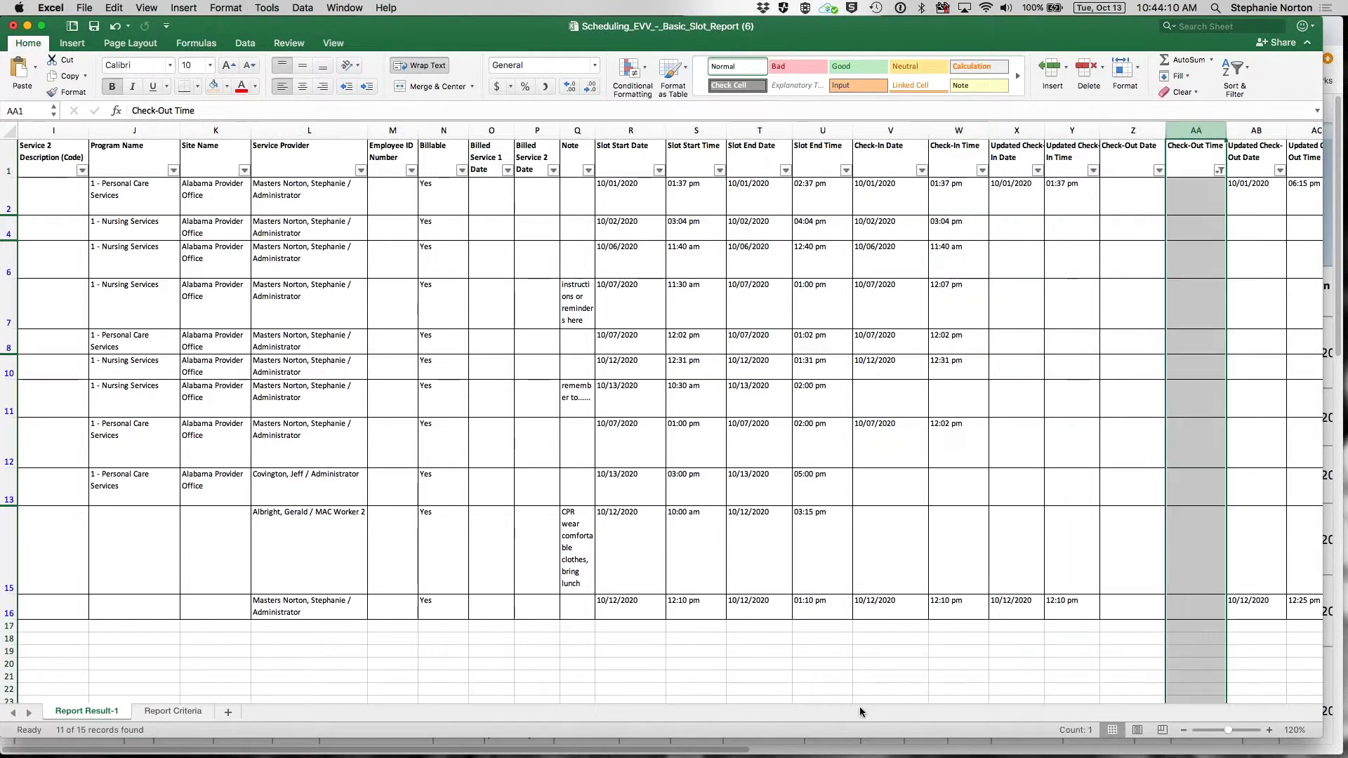
# - Review the exceptions and comments of the filtered slots, focusing on the forgotten check-out comment in row 6
pyautogui.moveTo(739, 699); pyautogui.dragTo(976, 697)
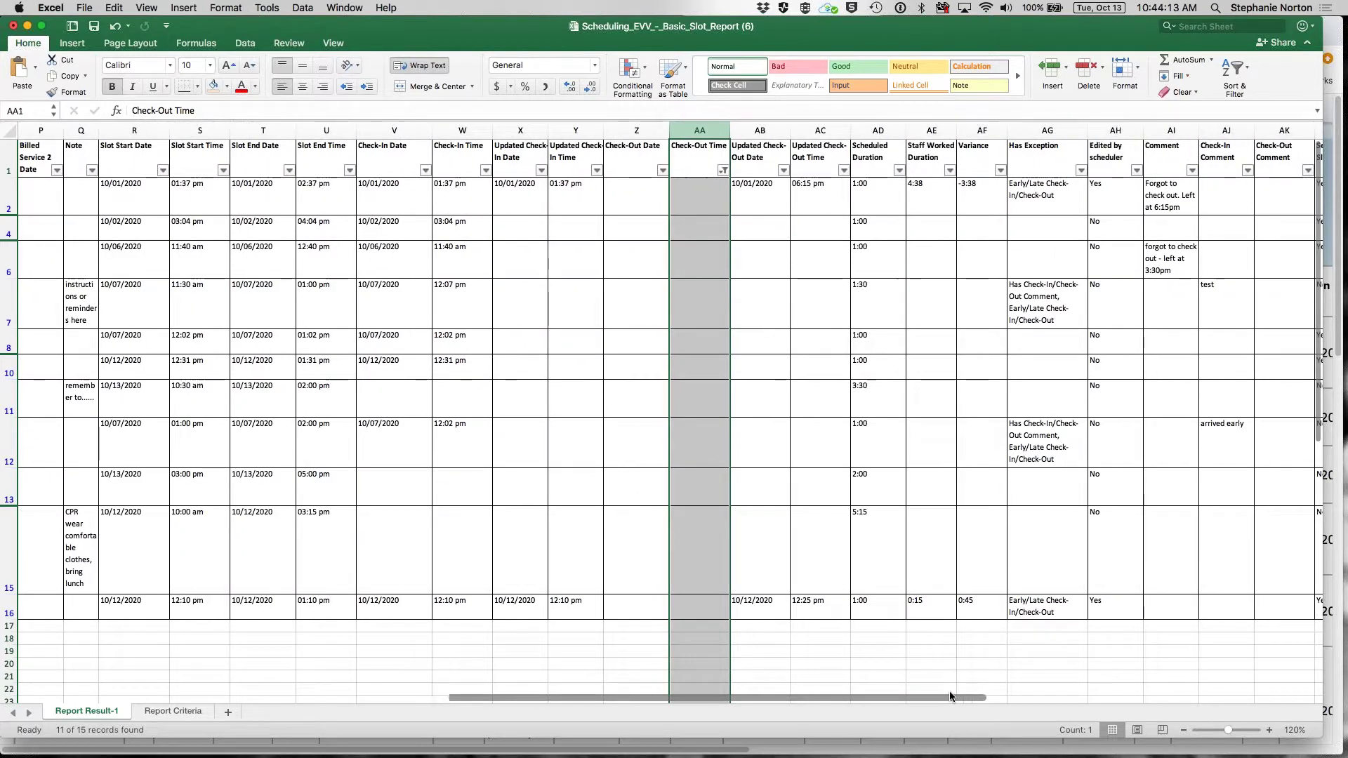
pyautogui.click(1171, 243)
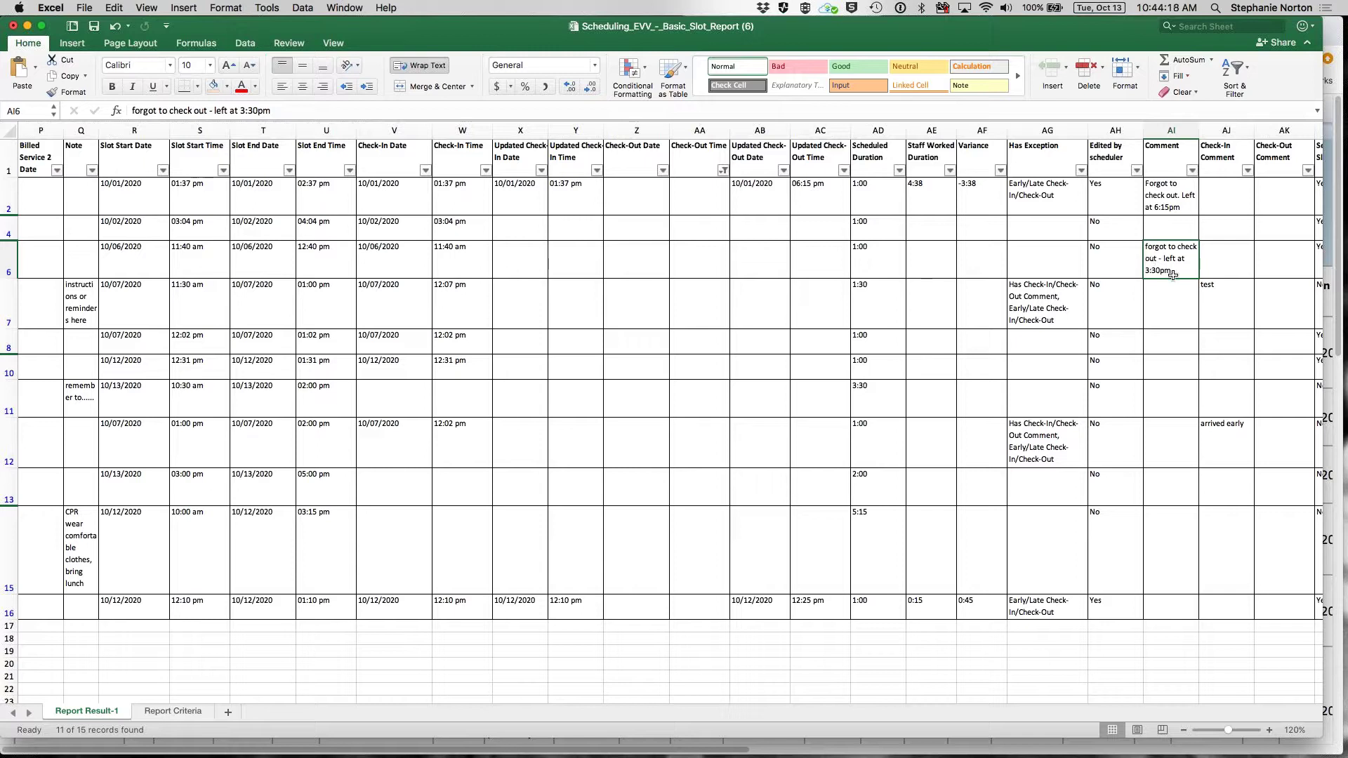
pyautogui.click(9, 258)
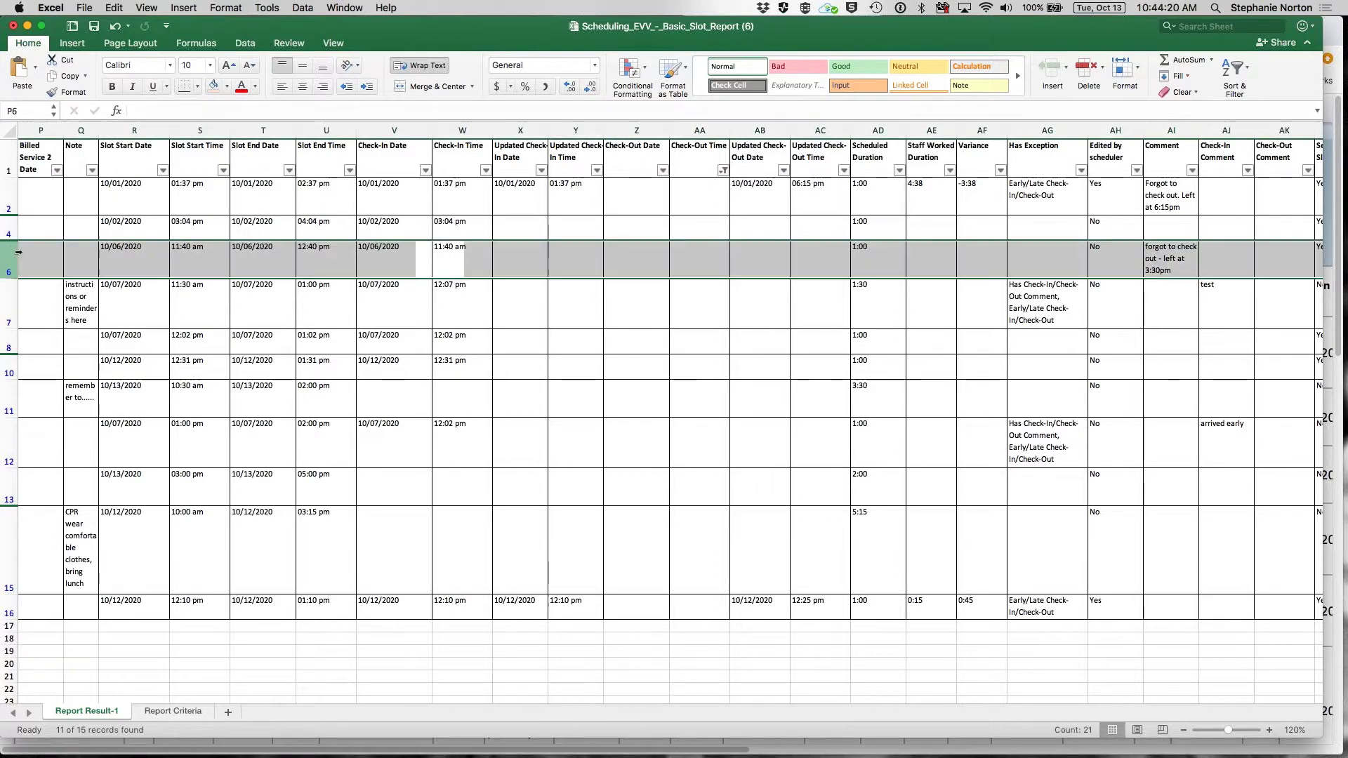
pyautogui.click(1186, 268)
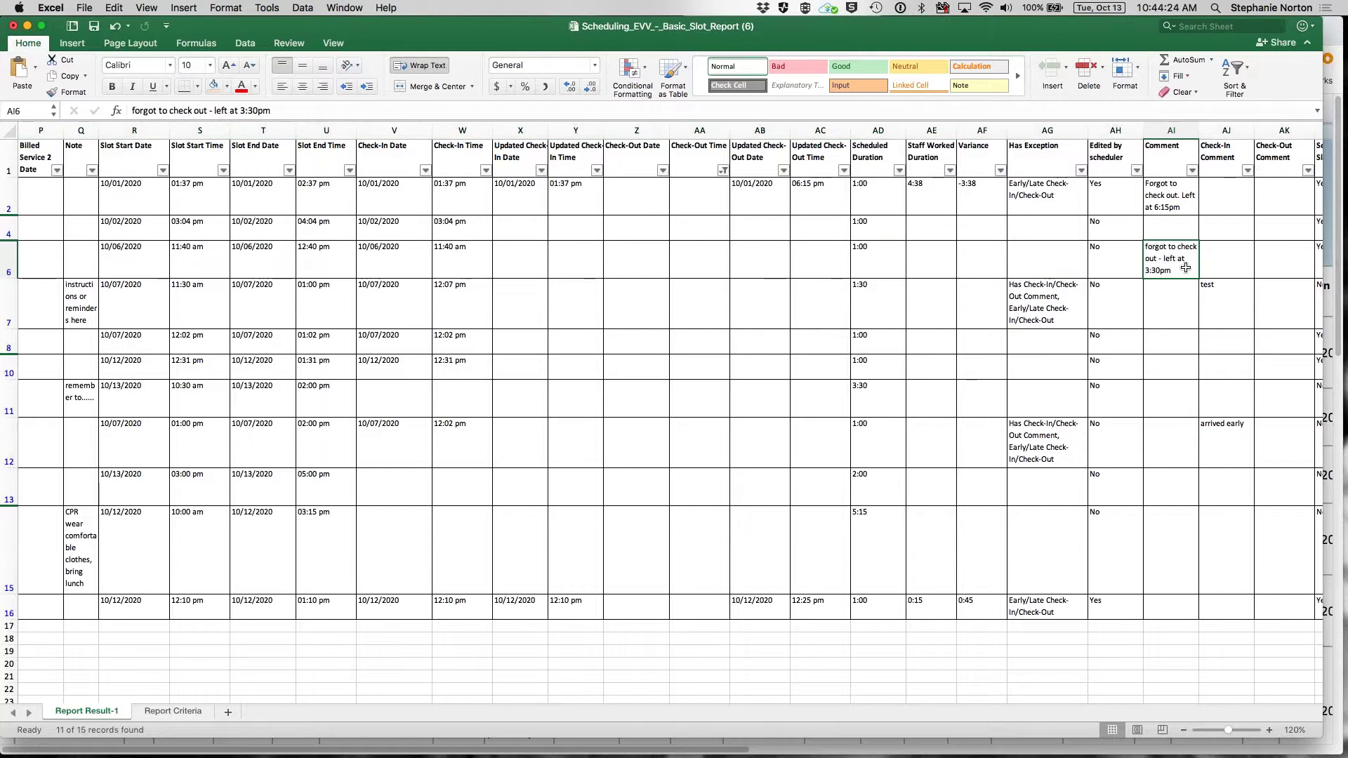
# - Copy the Form ID of the slot in row 6 and check its individual, service and service provider
pyautogui.moveTo(922, 697); pyautogui.dragTo(496, 695)
pyautogui.click(40, 254)
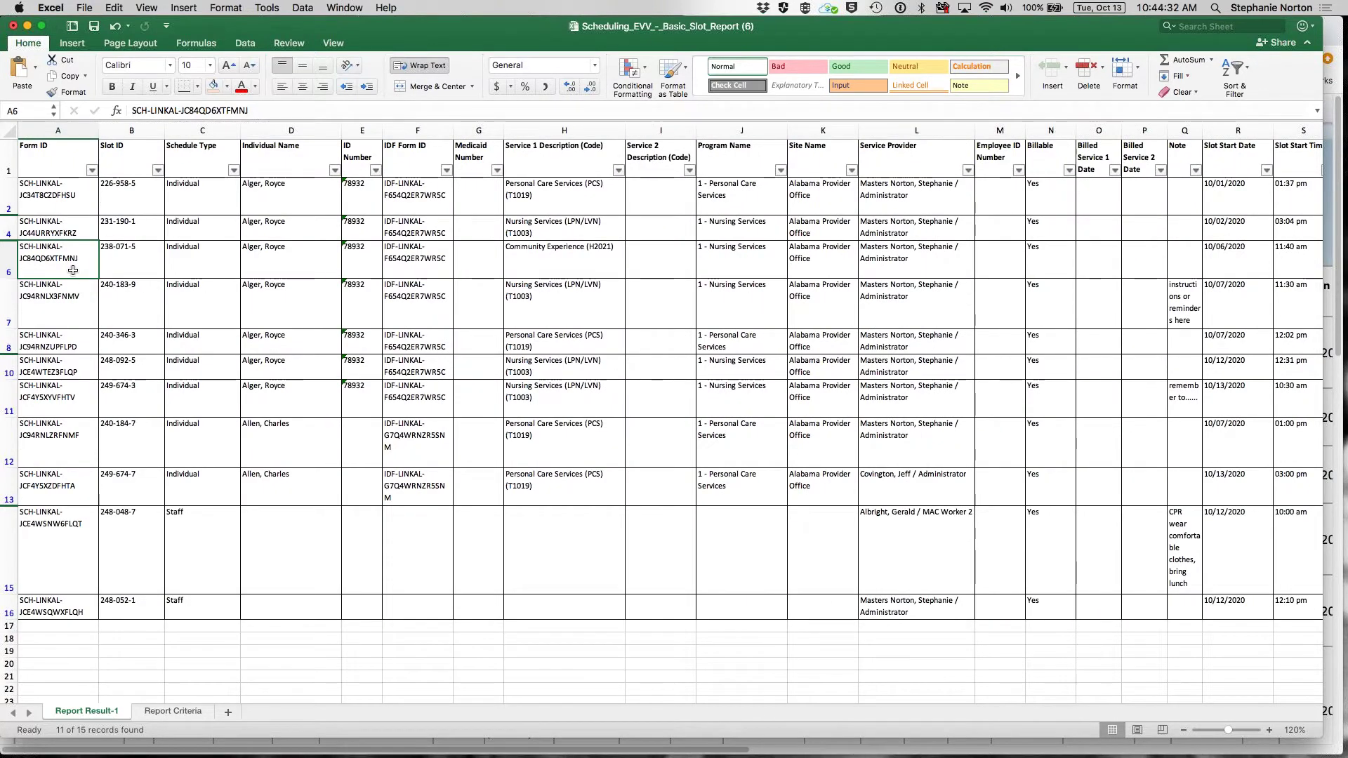
pyautogui.press('super+c')
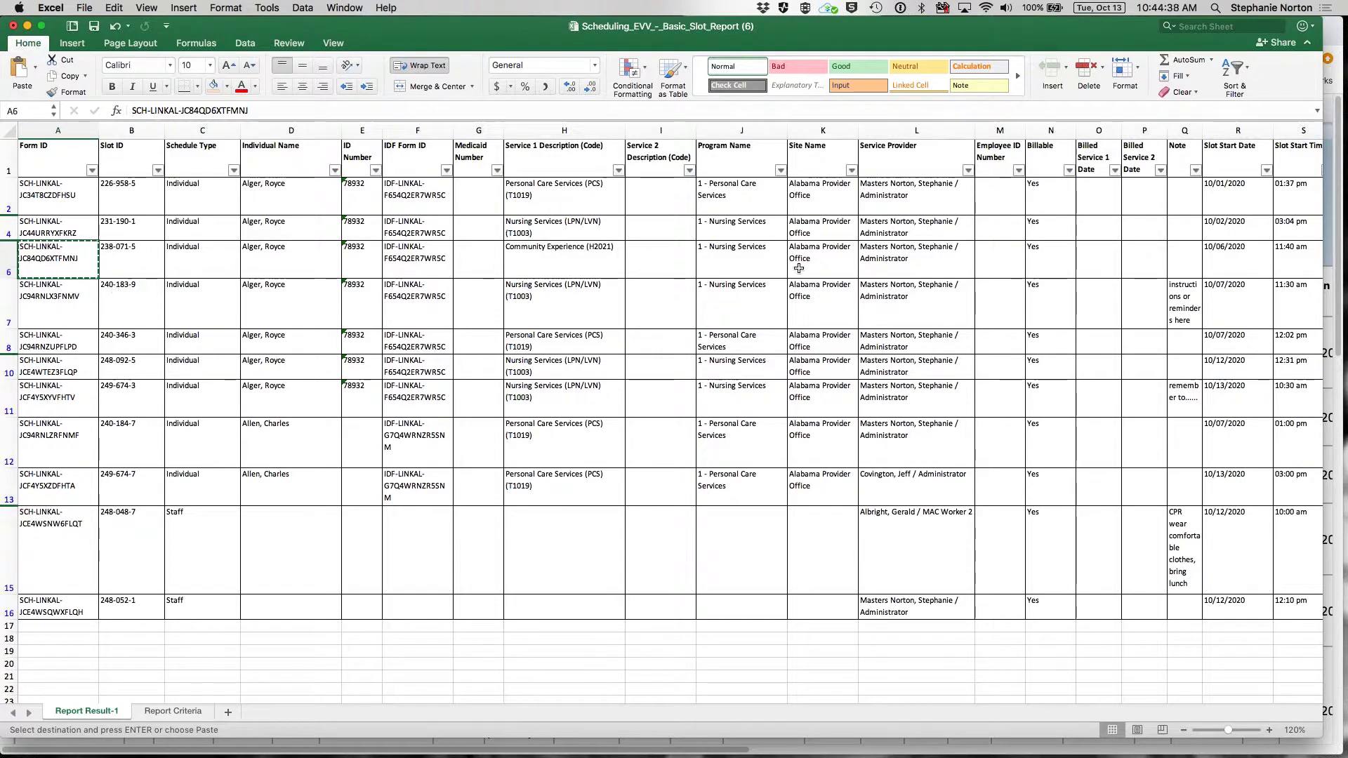
pyautogui.click(285, 261)
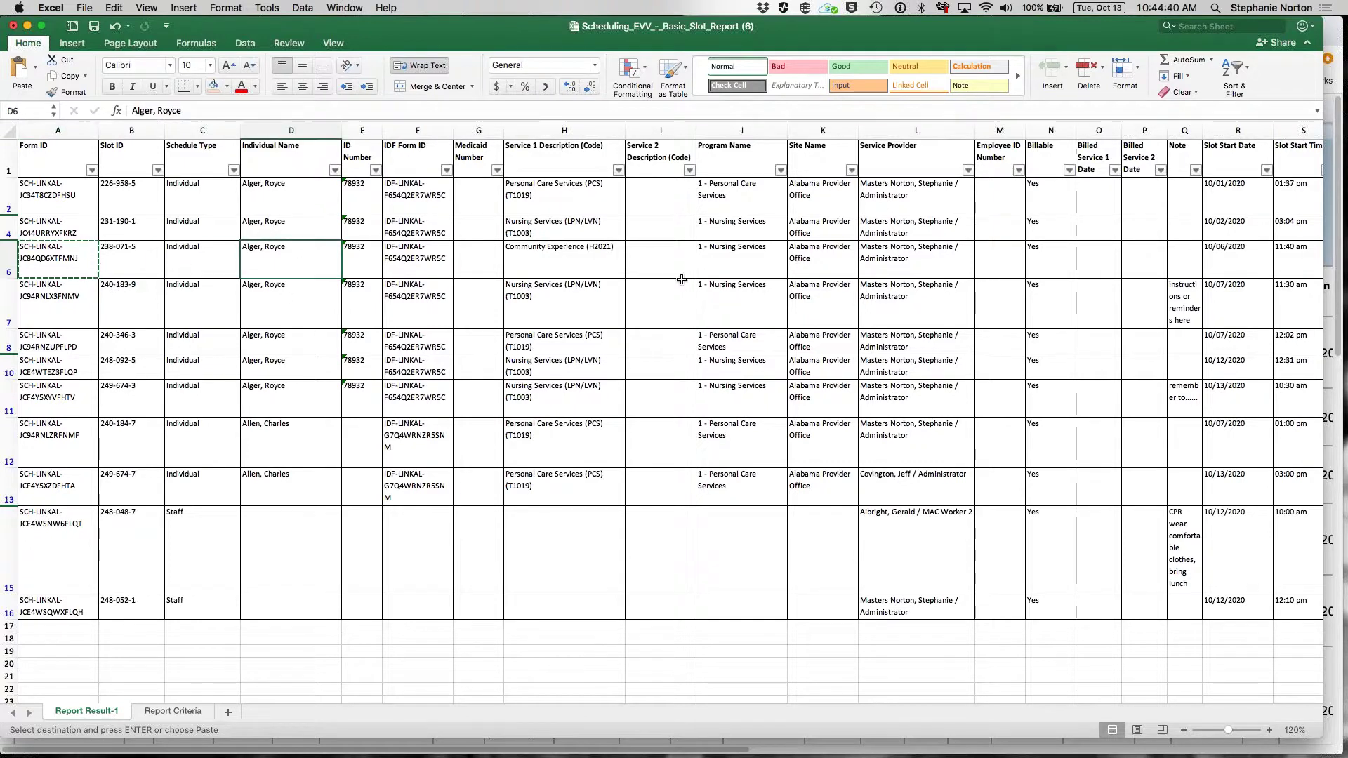
pyautogui.click(592, 261)
pyautogui.click(921, 261)
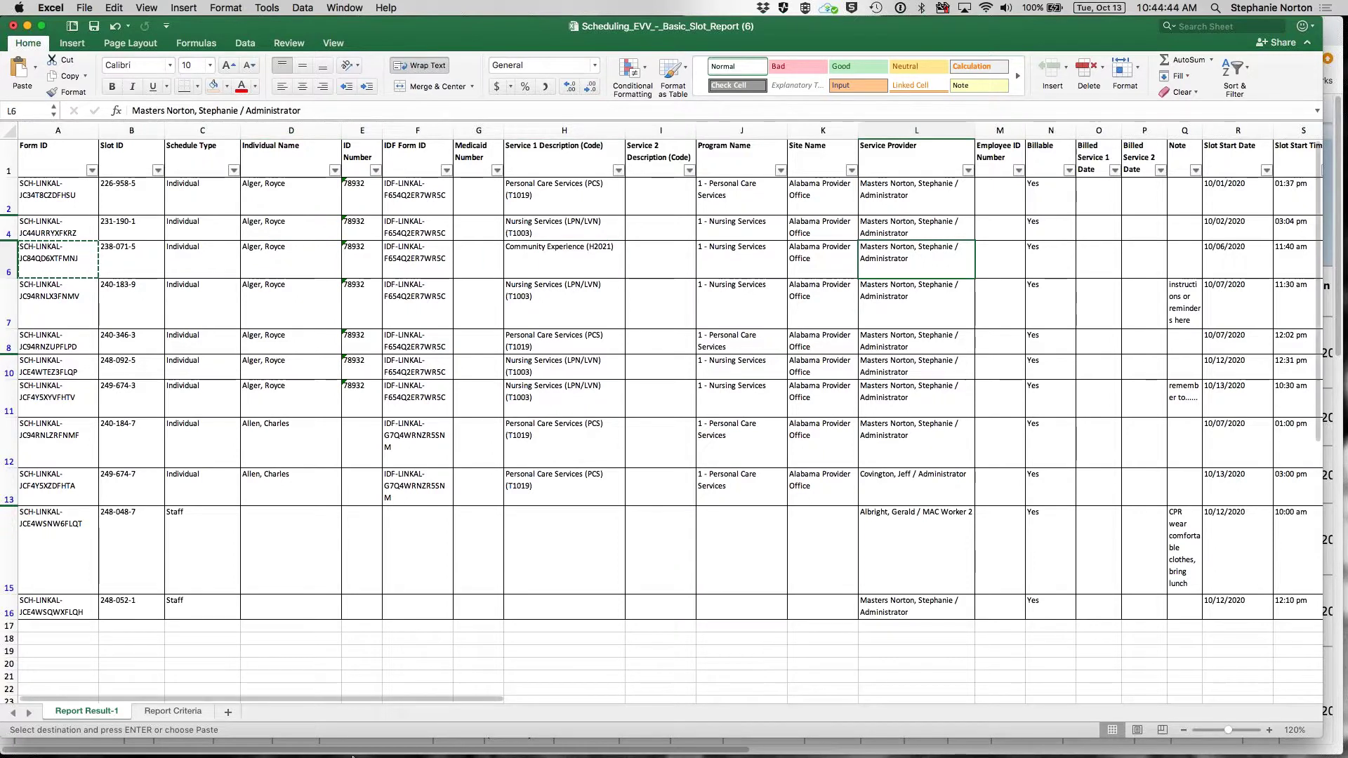
# - Switch to Therap in Chrome and open the schedule search from the Agency section's Scheduling module
pyautogui.click(461, 738)
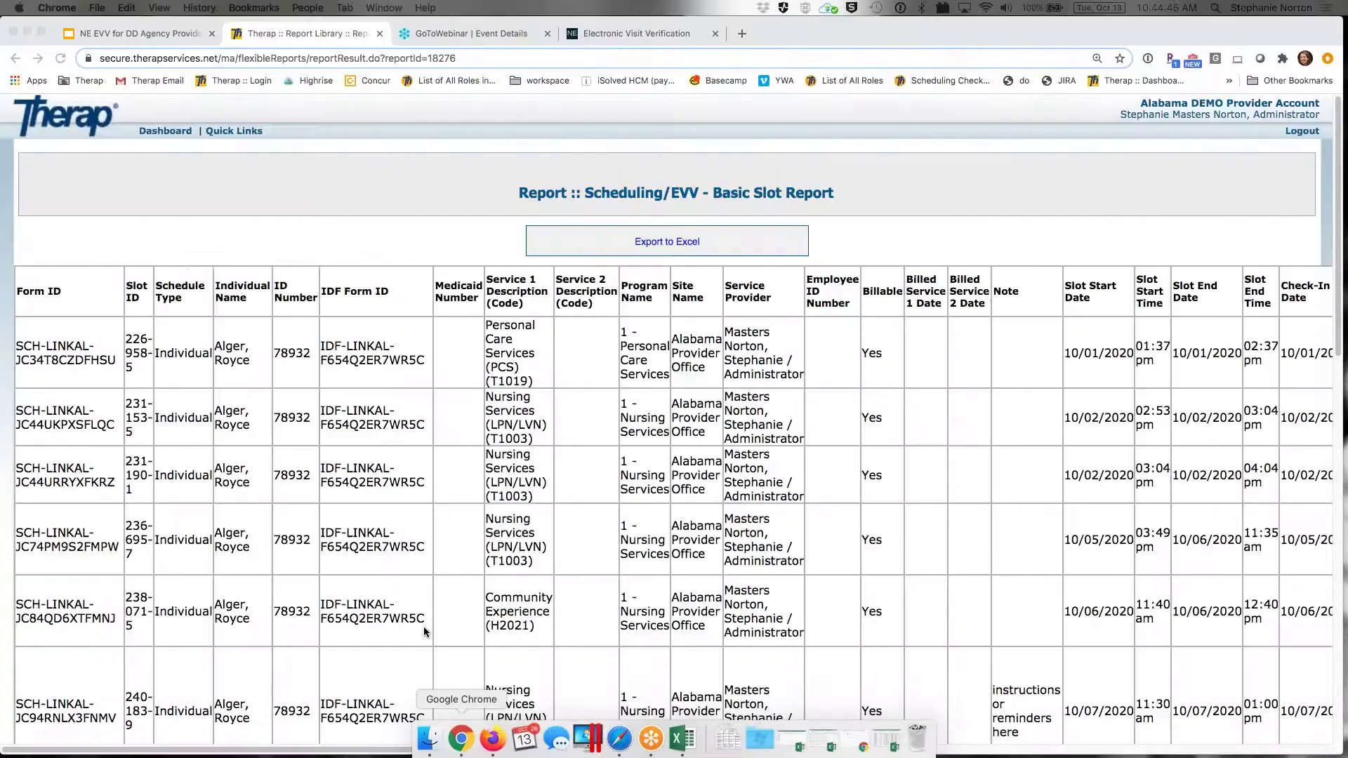
pyautogui.click(176, 131)
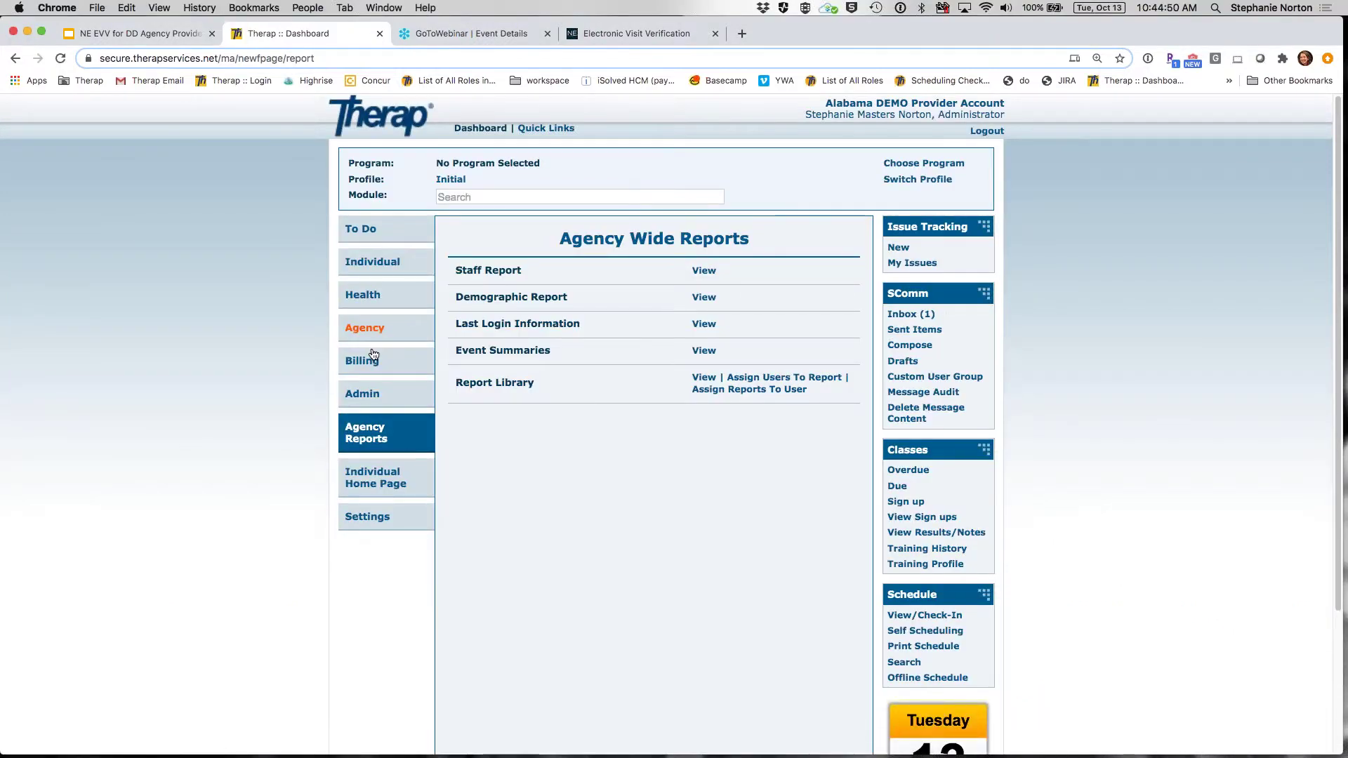
pyautogui.click(379, 328)
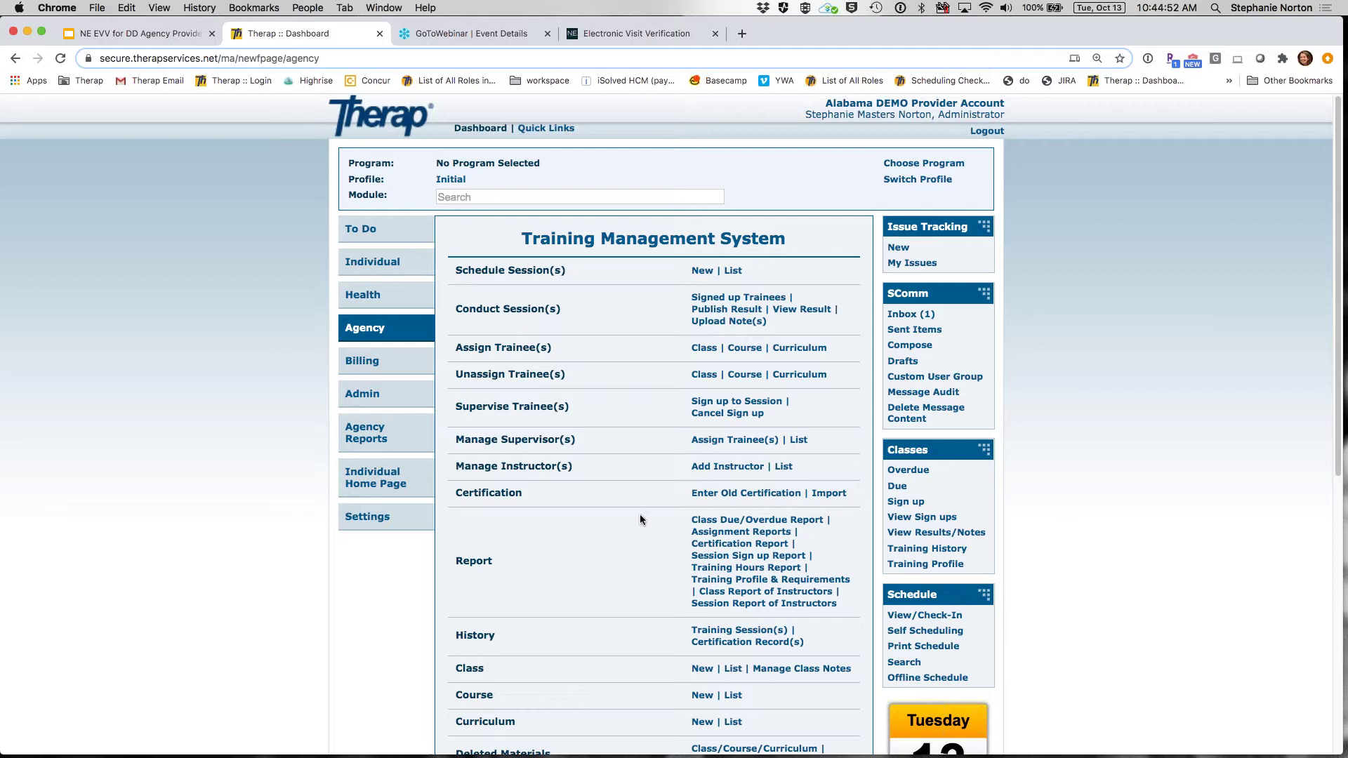
pyautogui.scroll(-7, 639, 514)
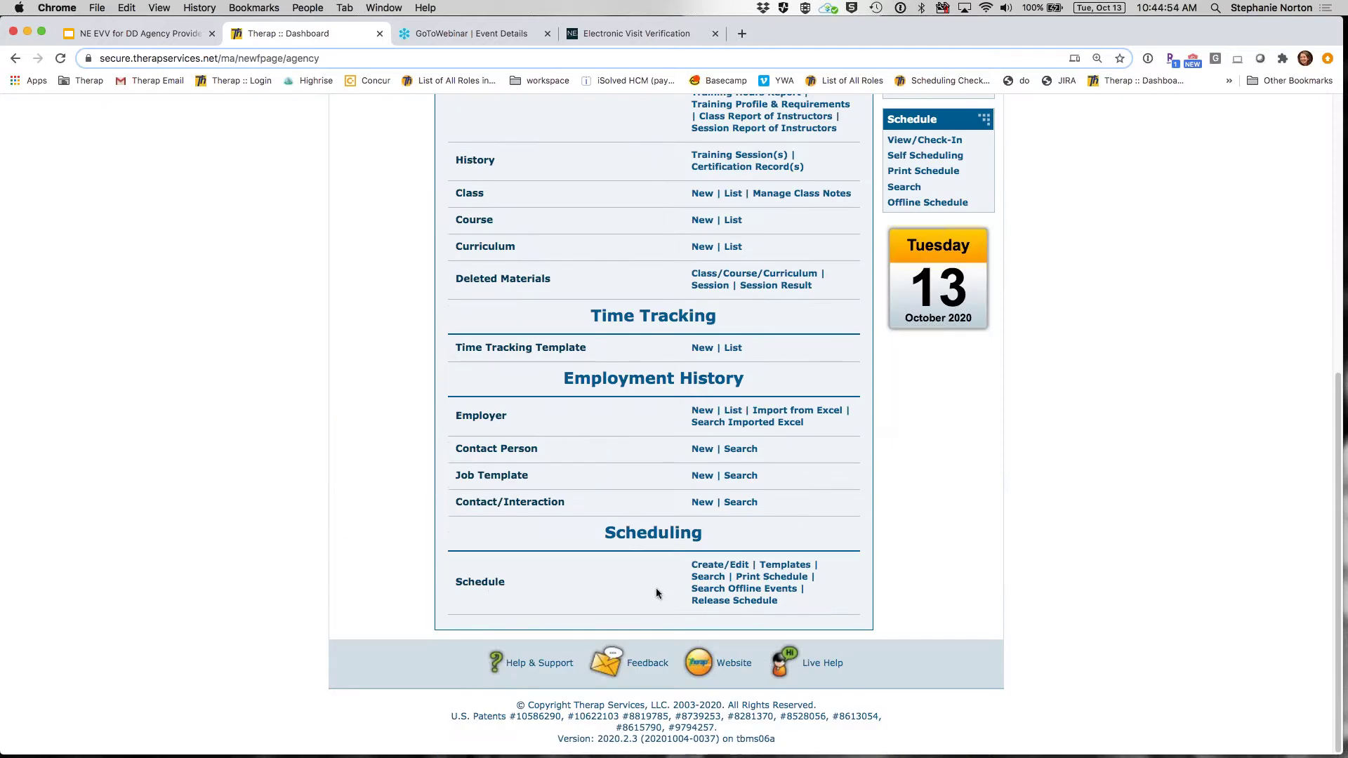
pyautogui.click(710, 578)
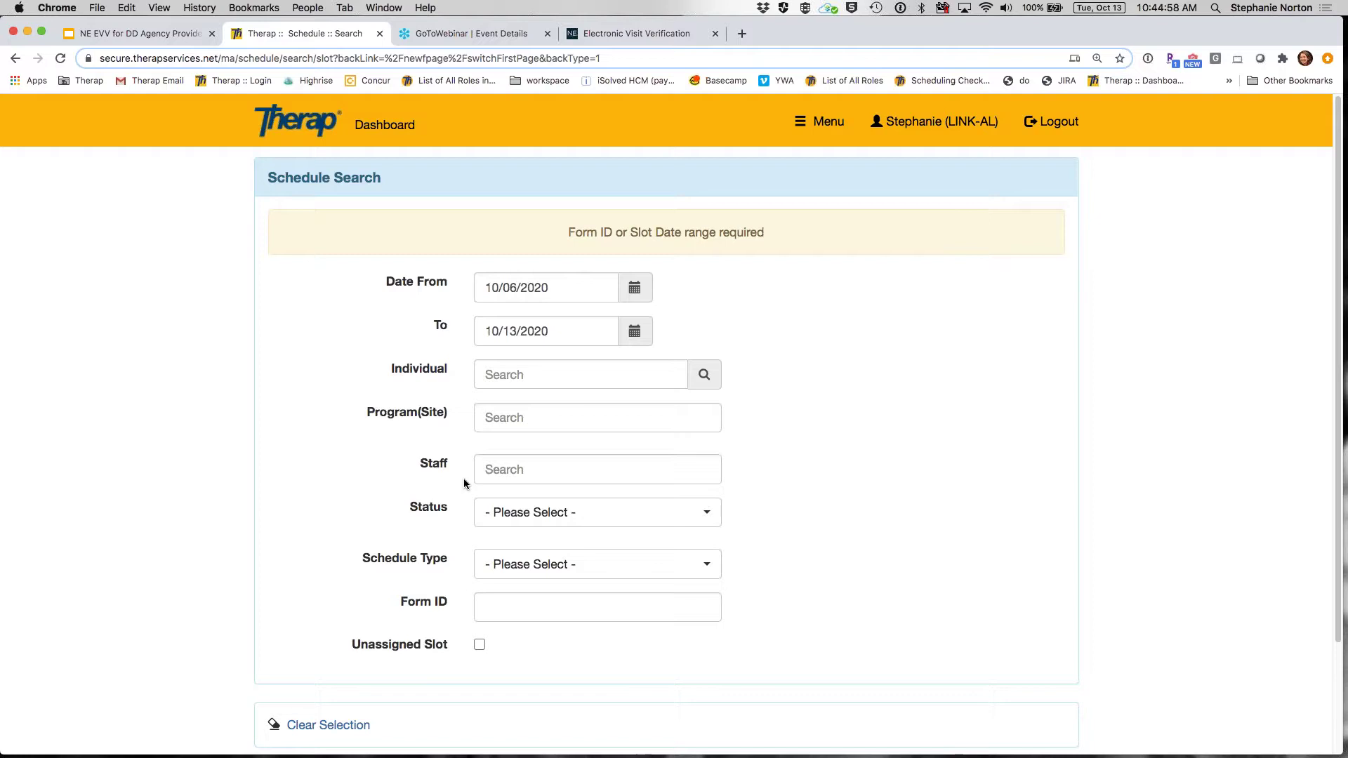
# - Search the schedule for the slot by its copied Form ID, with Date From set to 10/01/2020
pyautogui.click(496, 608)
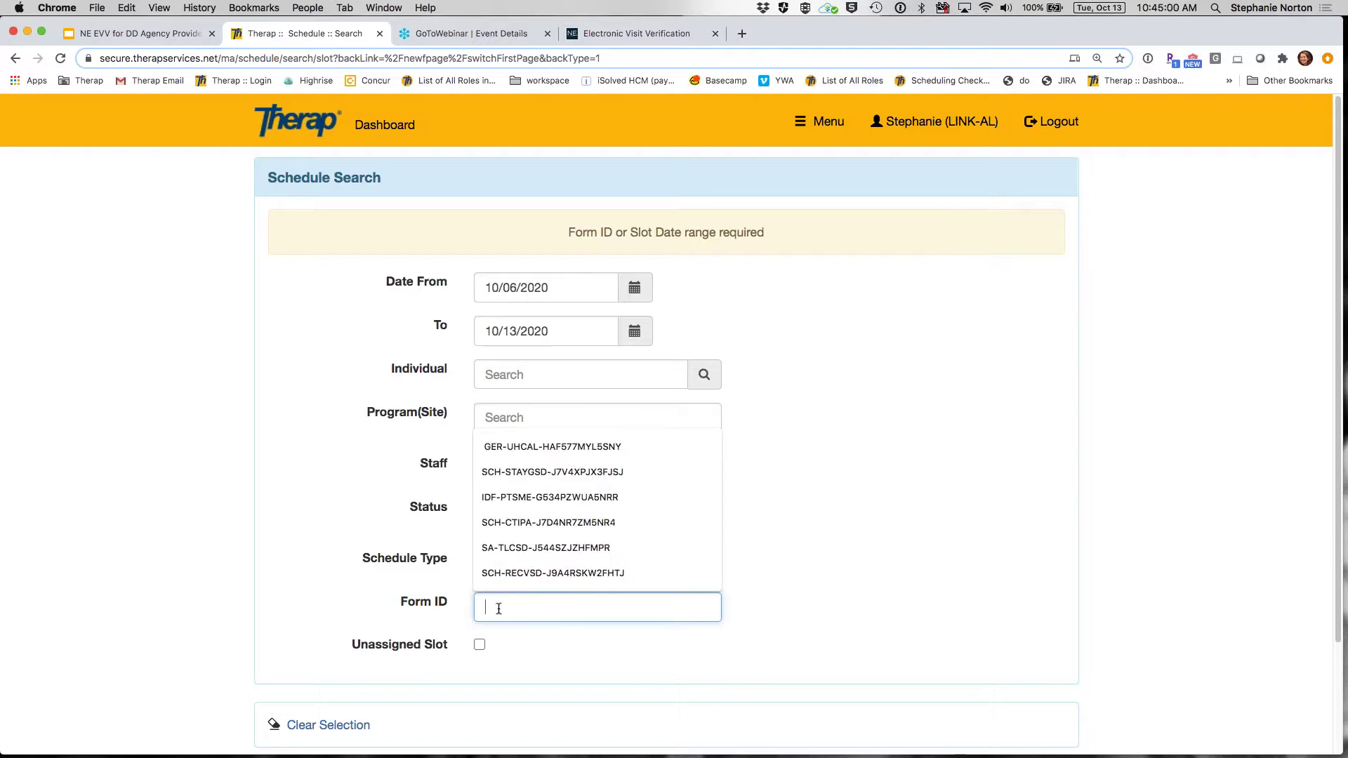
pyautogui.press('super+v')
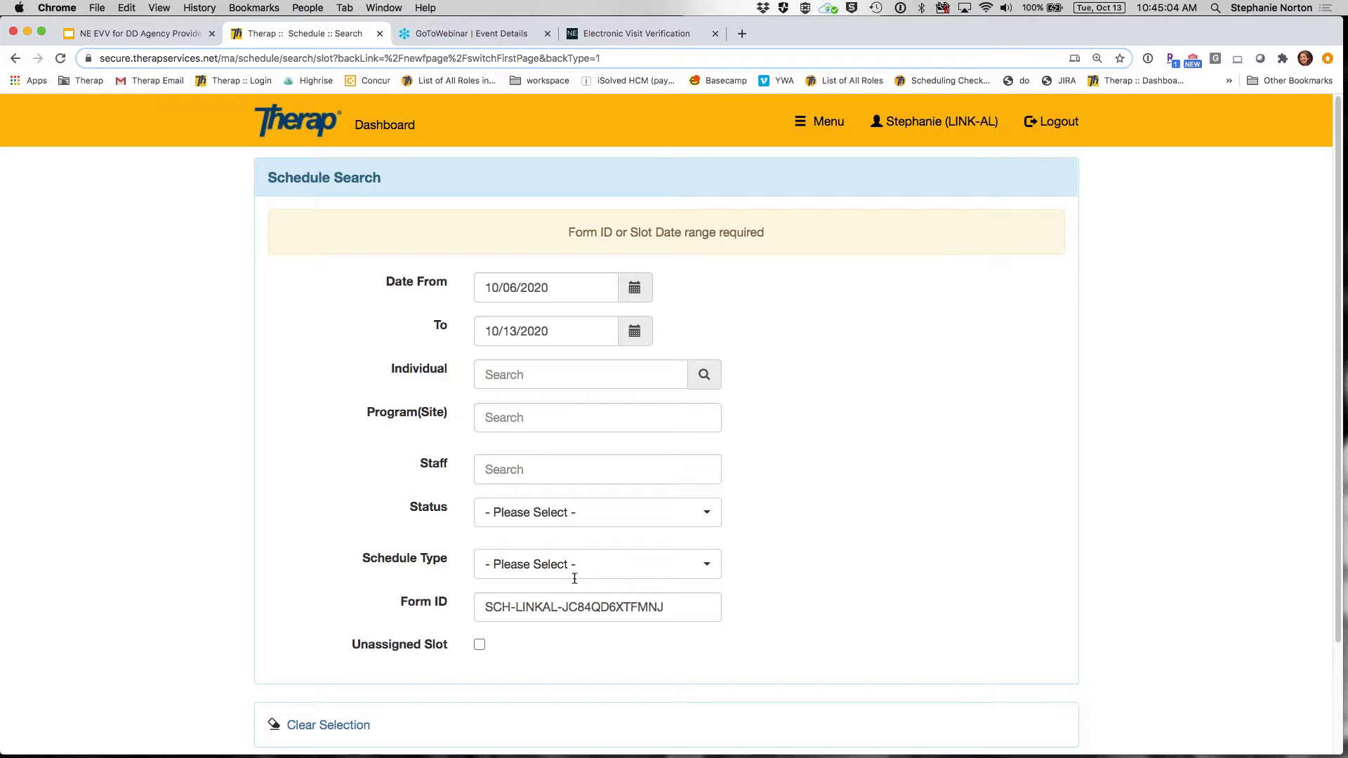
pyautogui.click(636, 289)
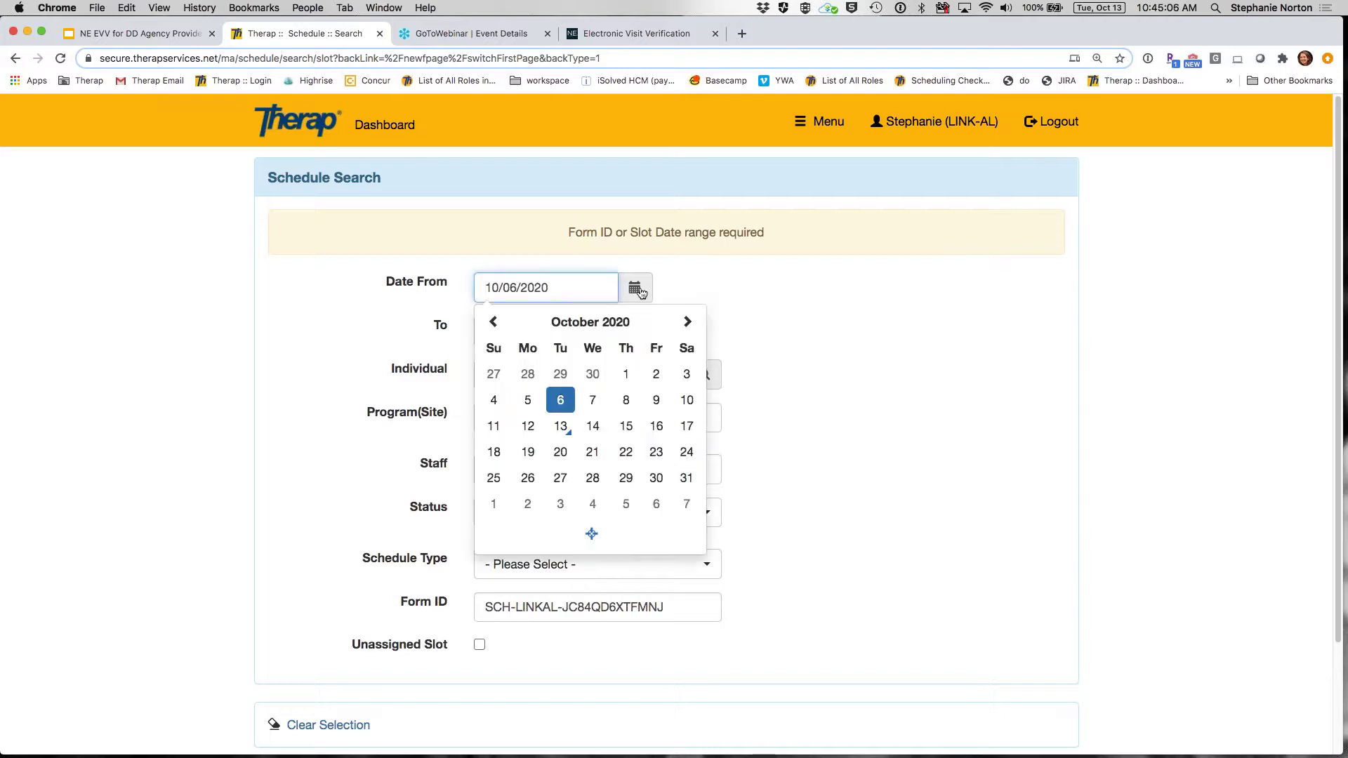
pyautogui.click(626, 374)
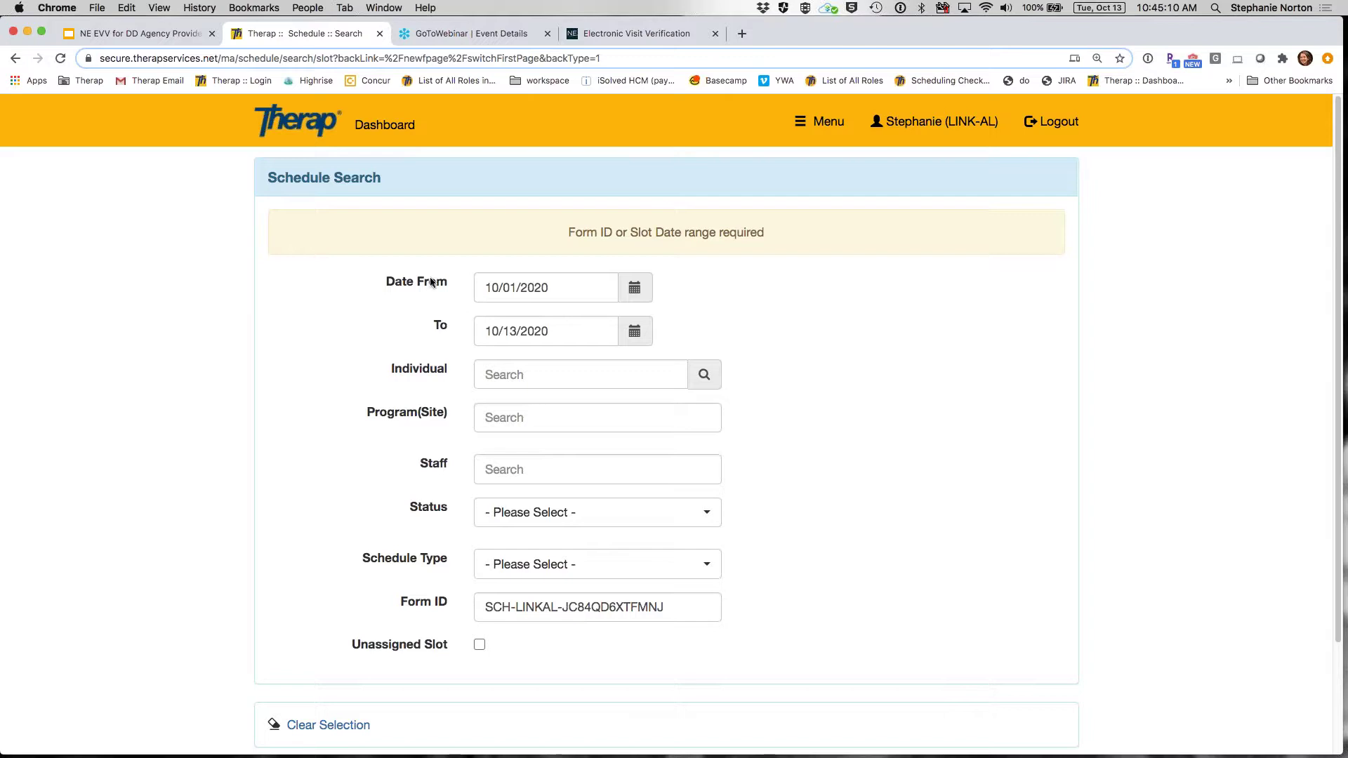
pyautogui.scroll(-3, 938, 641)
pyautogui.click(1034, 663)
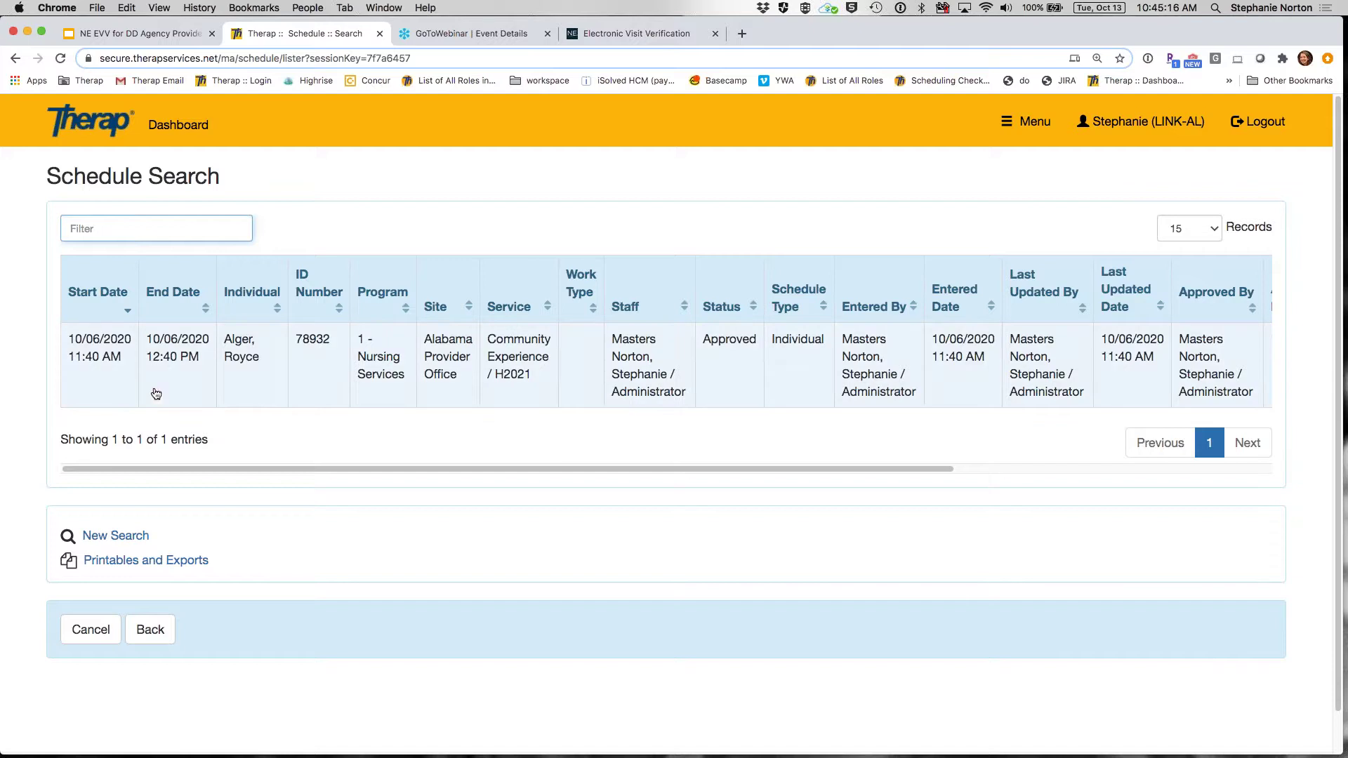
# - Open the found slot and view the edit form for its check-in and check-out record, closing it without changes
pyautogui.click(503, 405)
pyautogui.scroll(-5, 800, 497)
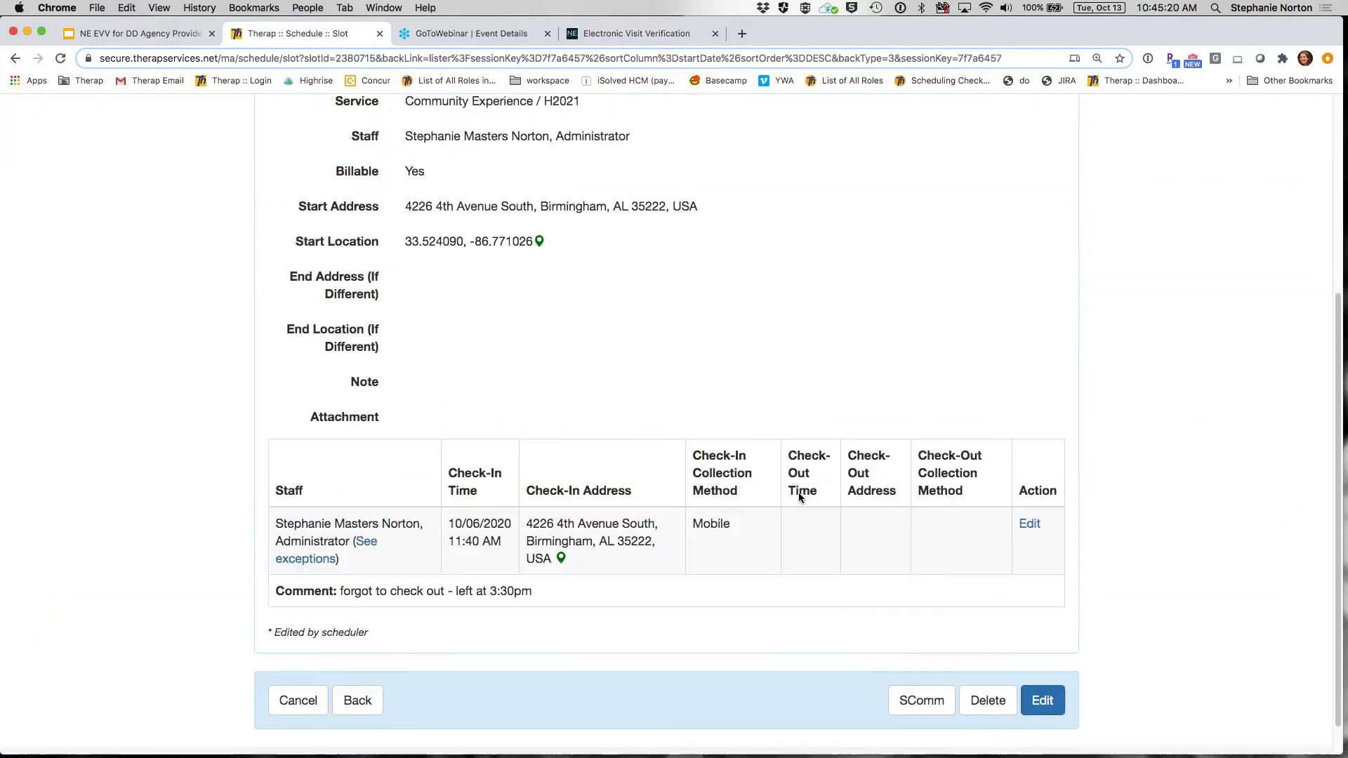
pyautogui.scroll(-1, 801, 497)
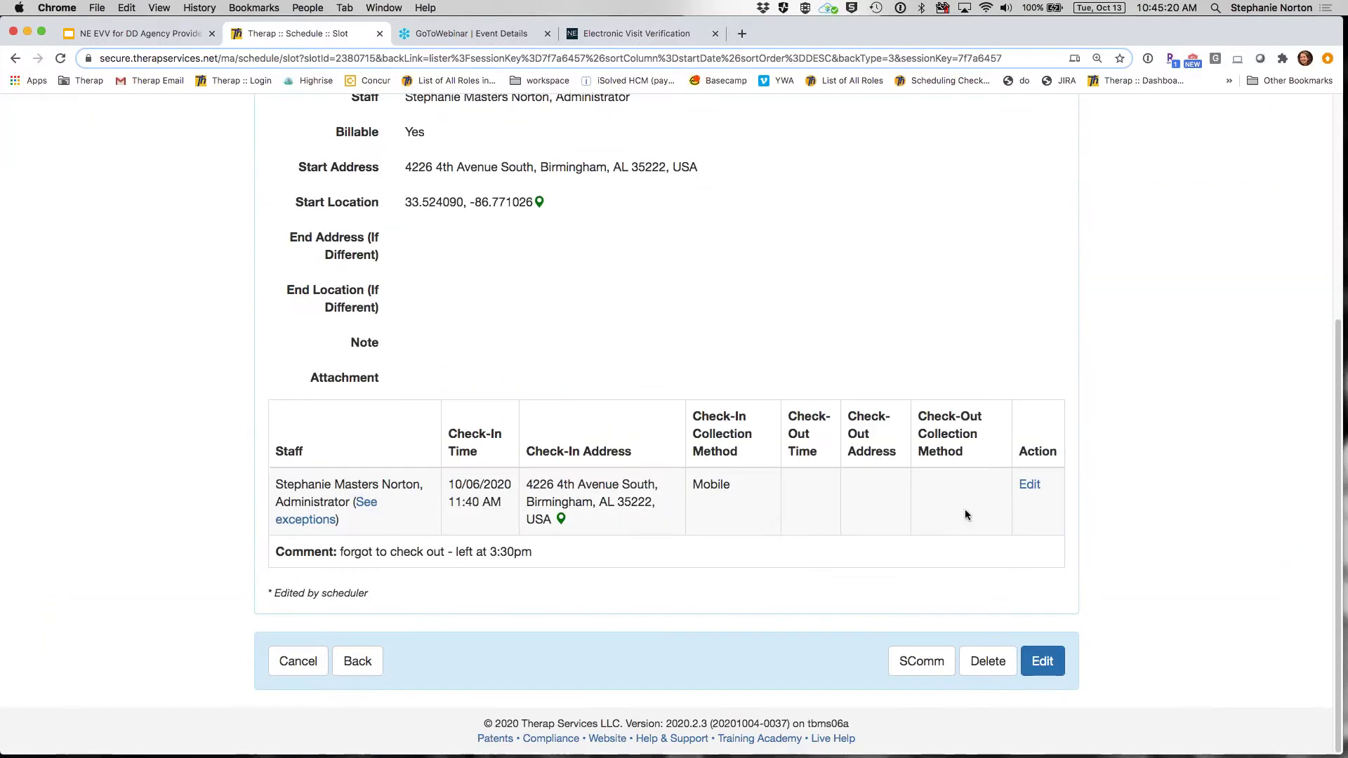
pyautogui.click(1030, 485)
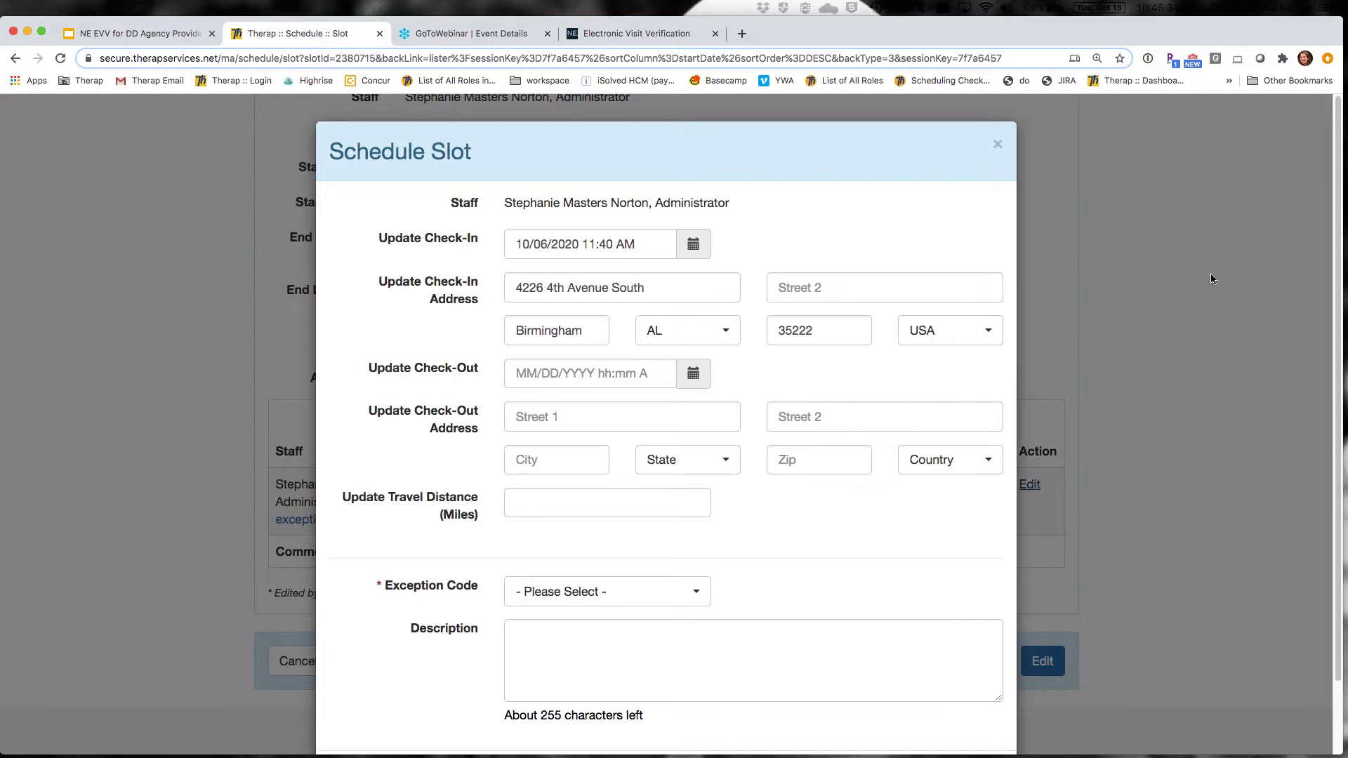
pyautogui.click(997, 144)
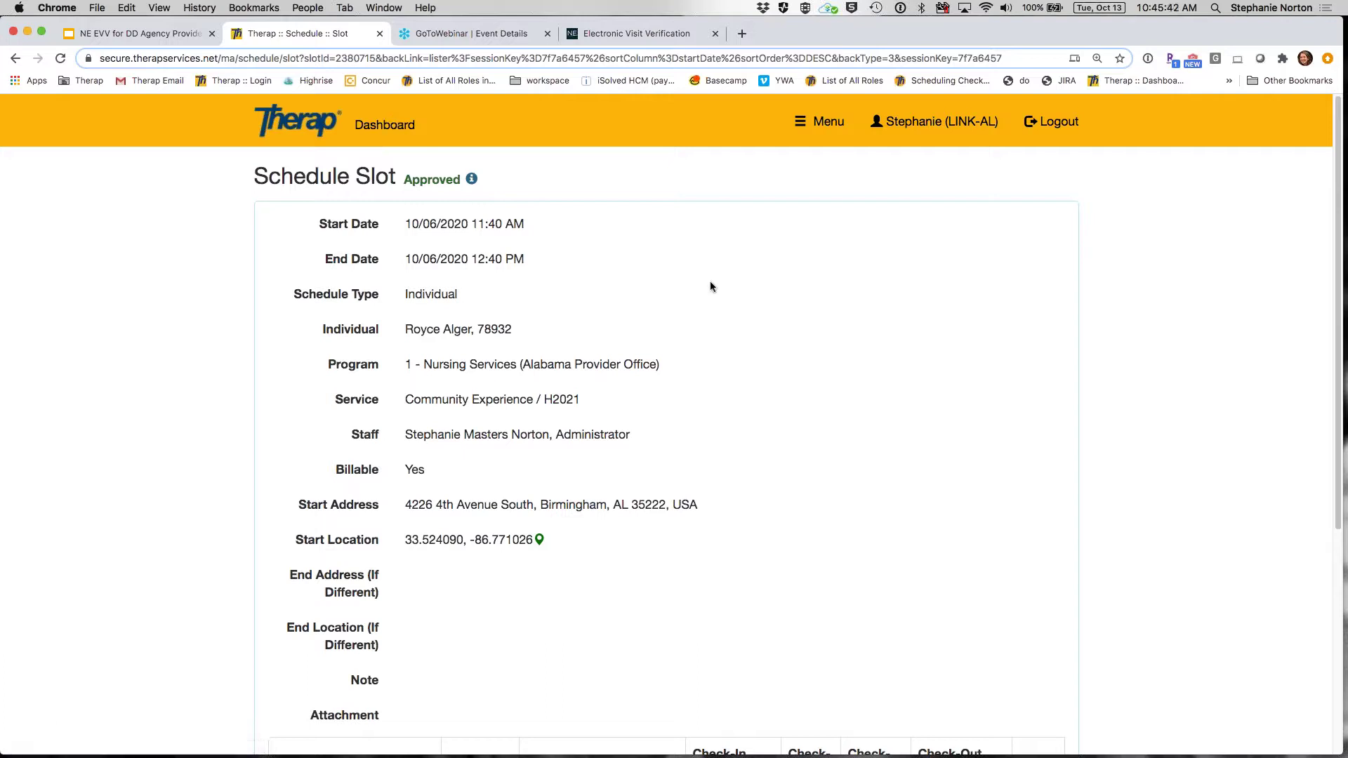
# - Review the slot's details and check-in/check-out record once more, and return to the Dashboard
pyautogui.scroll(-5, 710, 281)
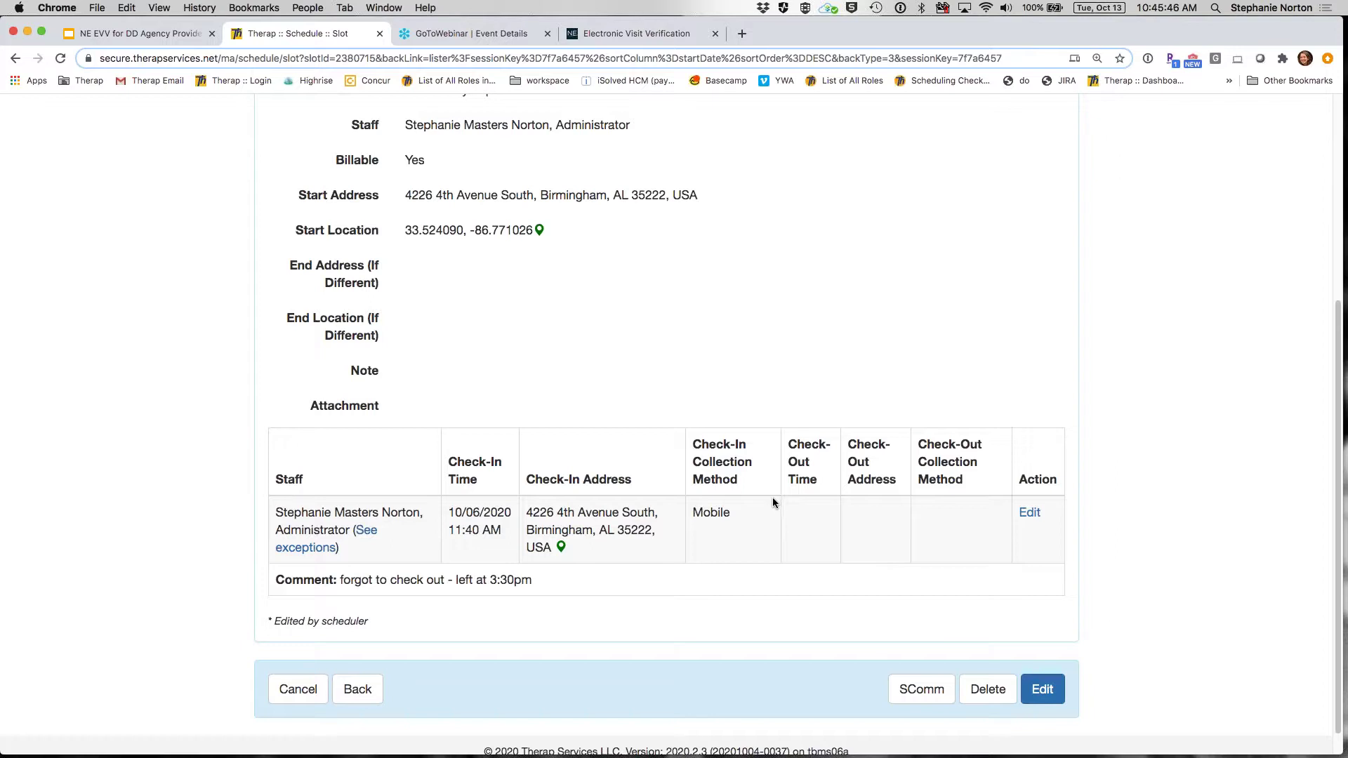
pyautogui.scroll(5, 726, 562)
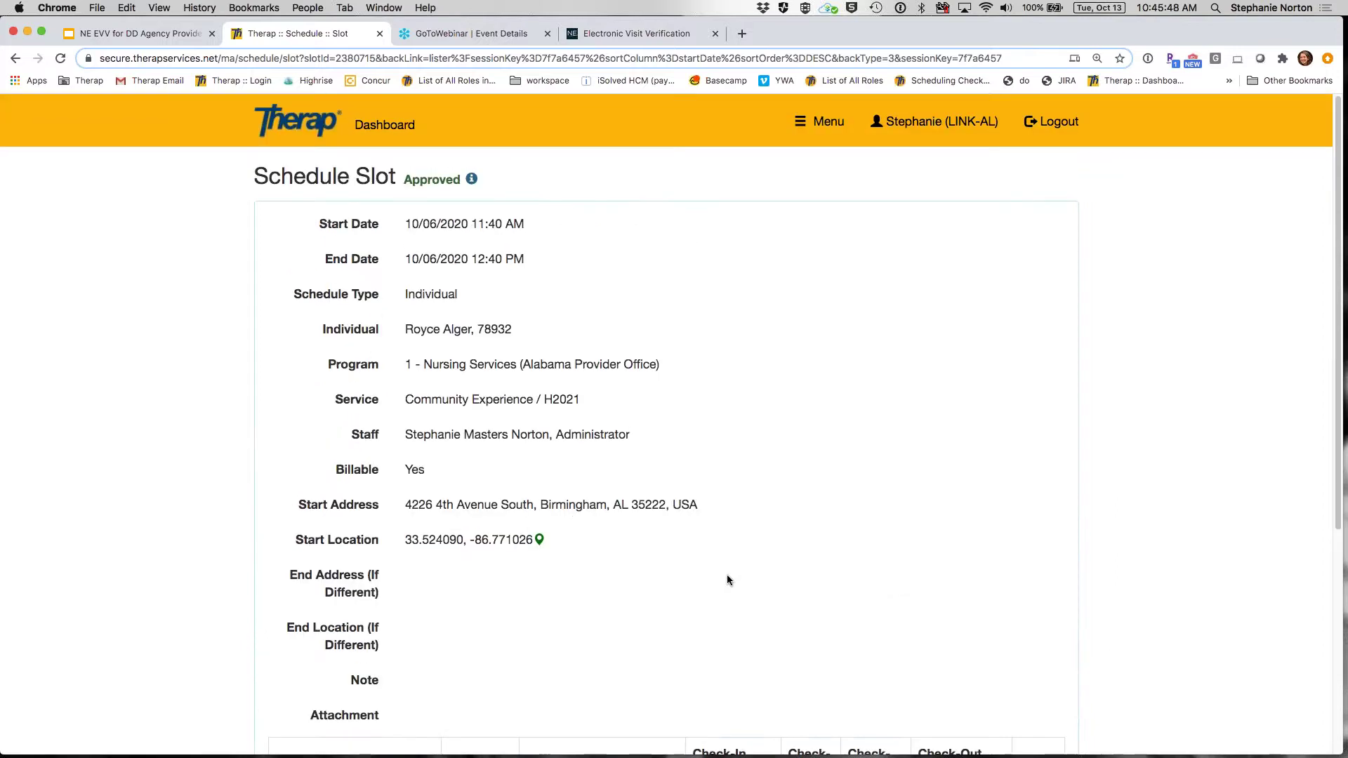
pyautogui.click(408, 136)
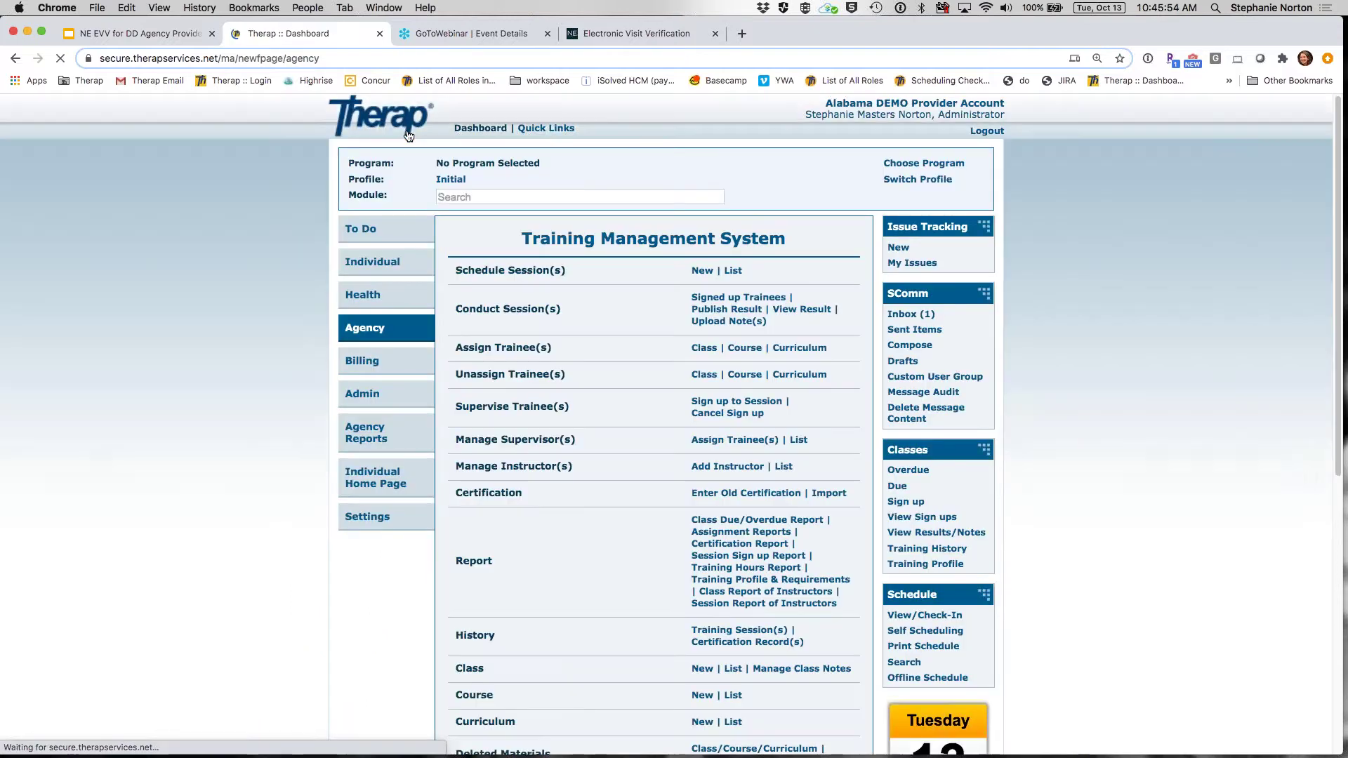